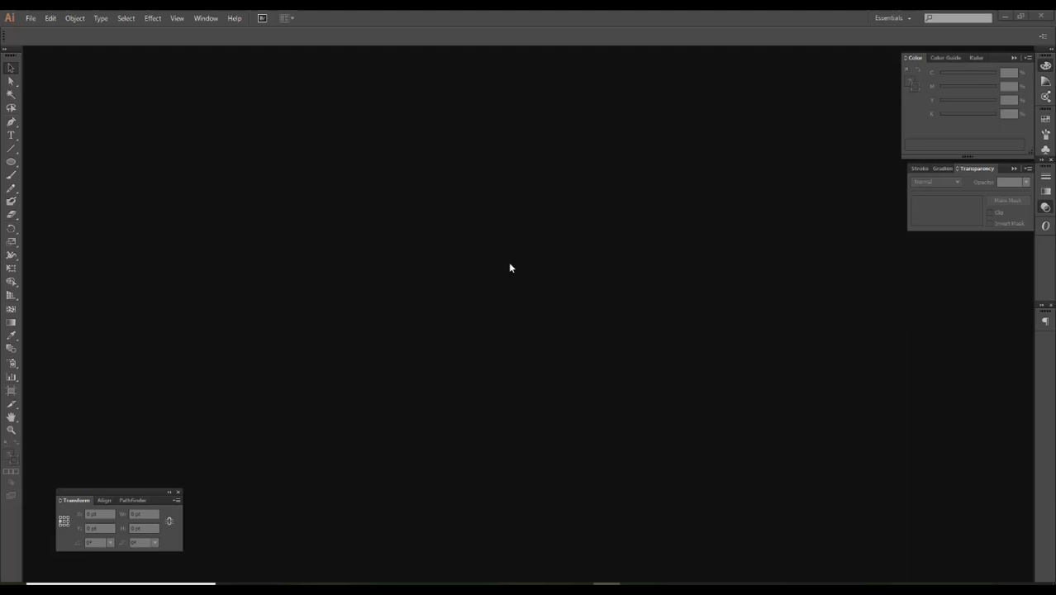
Create a new A4 document and draw a card rectangle on it.
left_click(38, 18)
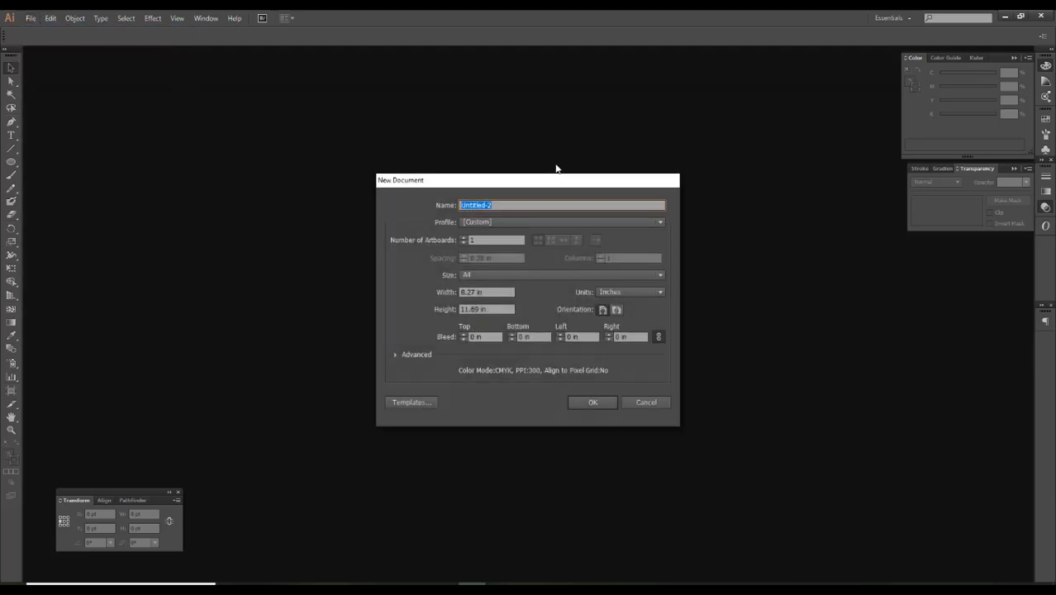
left_click(592, 404)
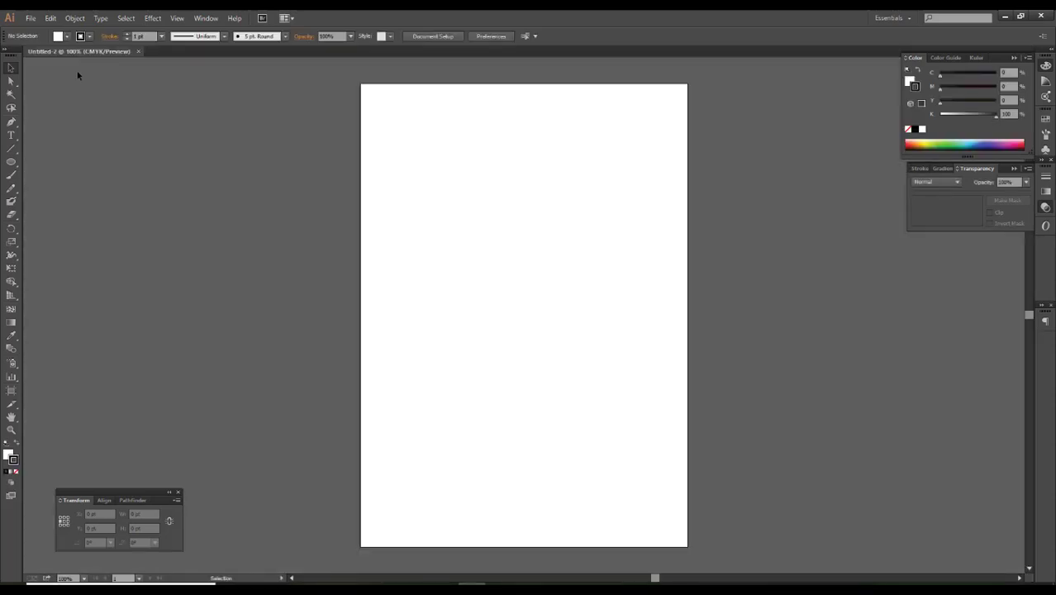
left_click_drag(11, 162, 39, 161)
left_click_drag(393, 155, 598, 287)
Hide the artboard boundaries and show the Layers panel with Layer 1.
key("v")
scroll(599, 211, "up", 1)
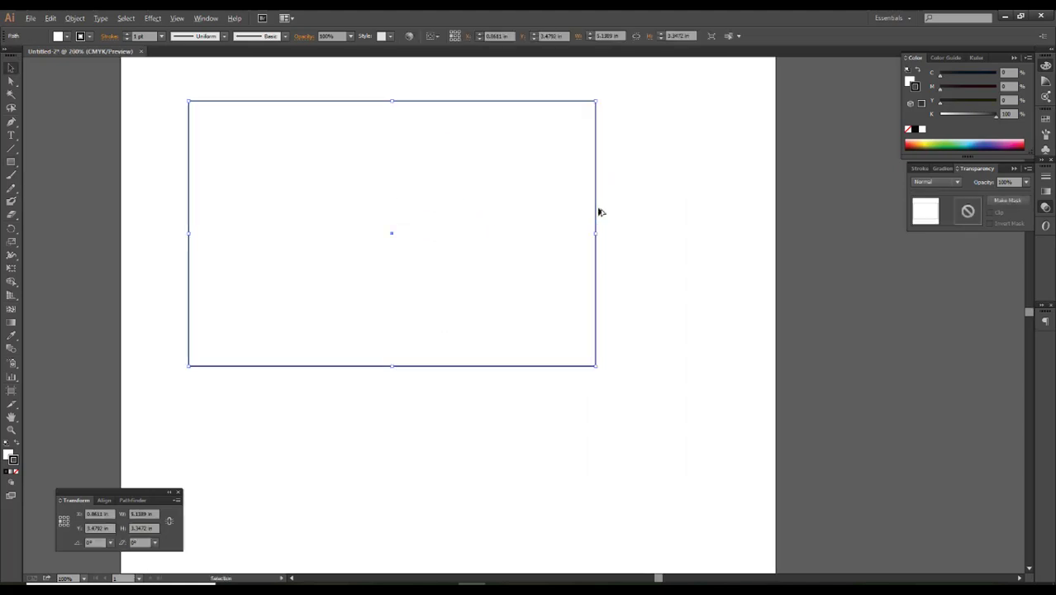
scroll(632, 220, "down", 1)
left_click(632, 221)
key("ctrl+shift+h")
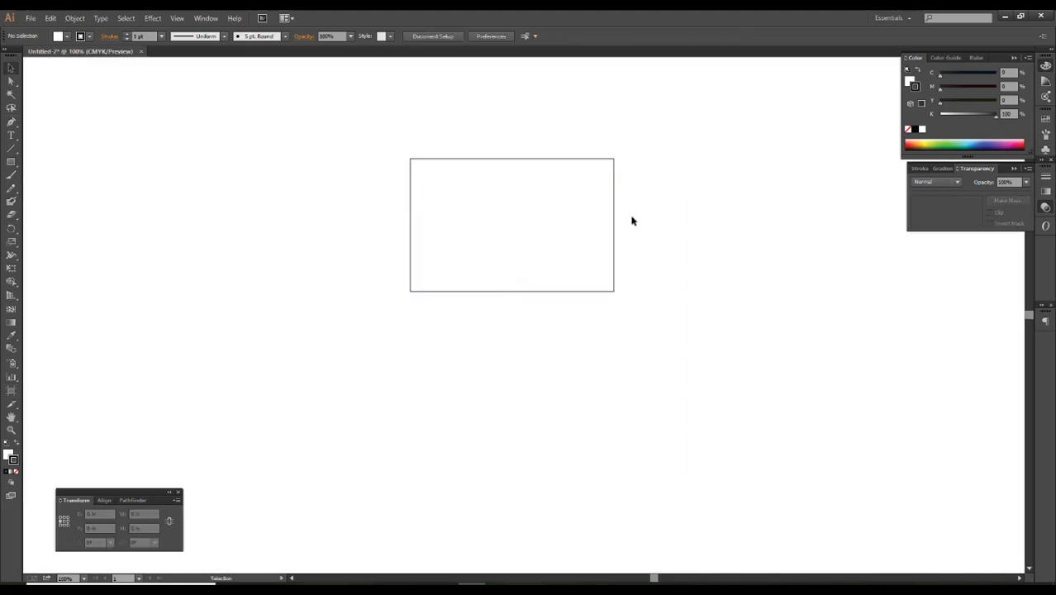
left_click(212, 17)
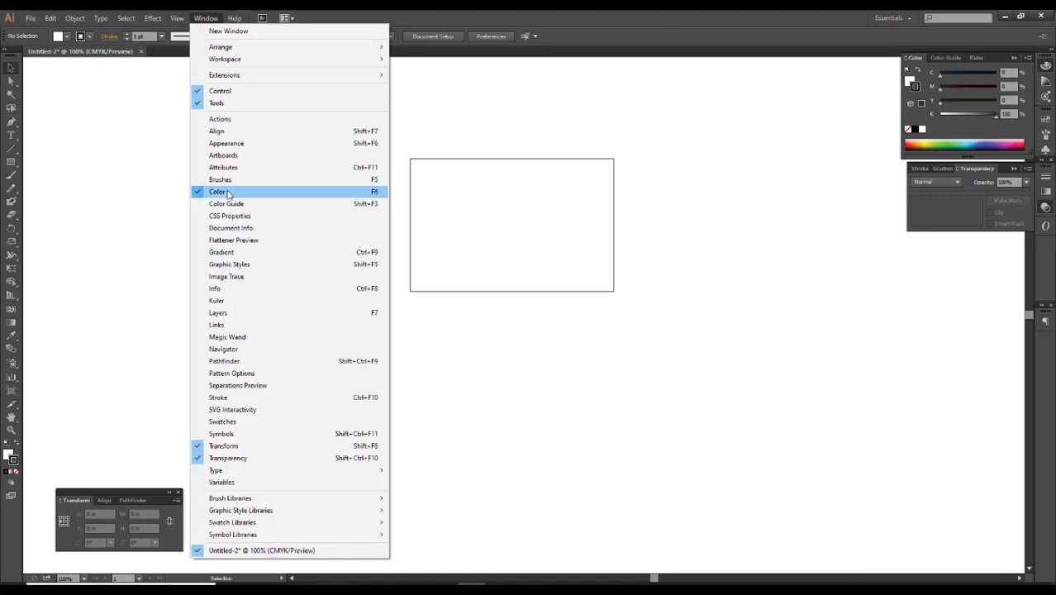
left_click(247, 313)
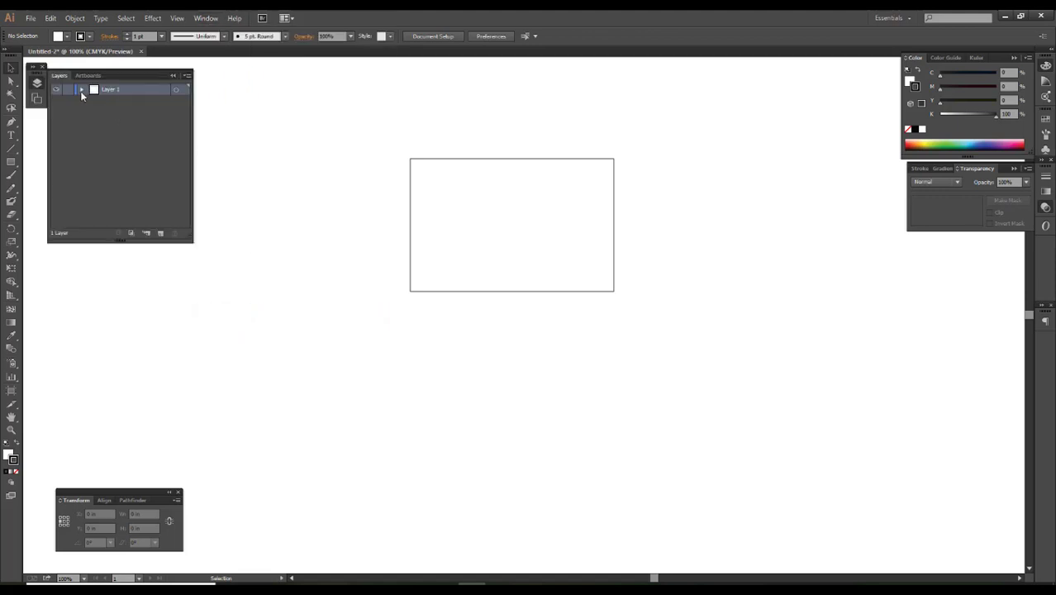
Resize the rectangle to 3.25 in wide by 2 in high.
left_click(80, 90)
left_click(449, 251)
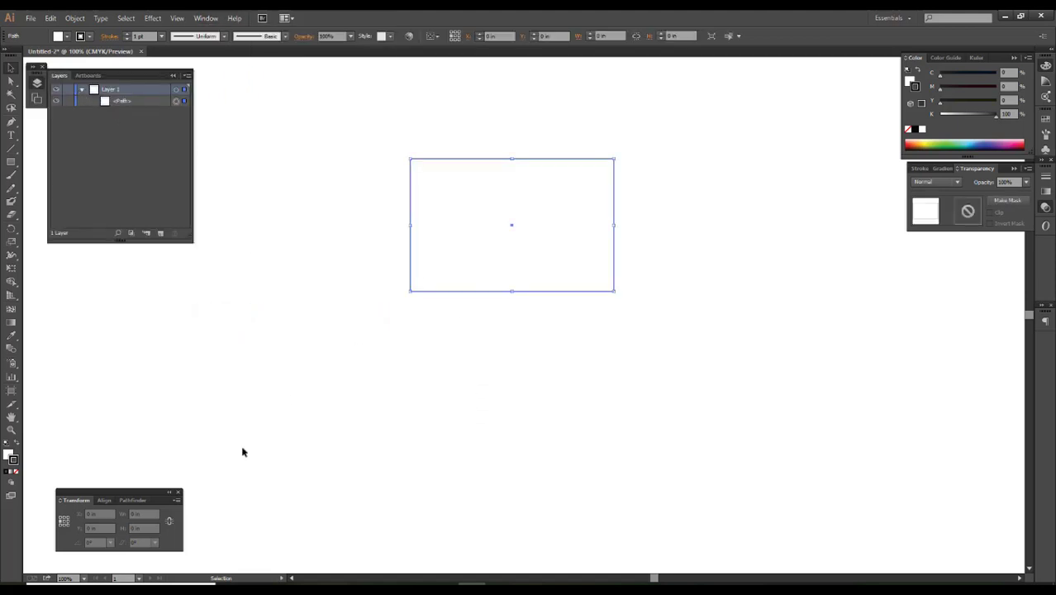
left_click(124, 514)
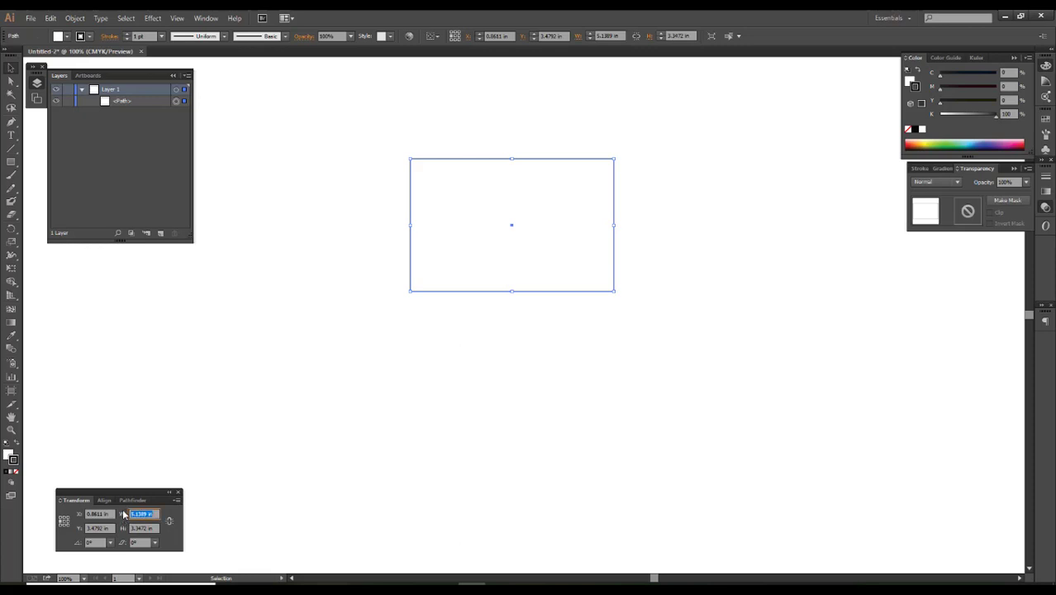
key("Tab")
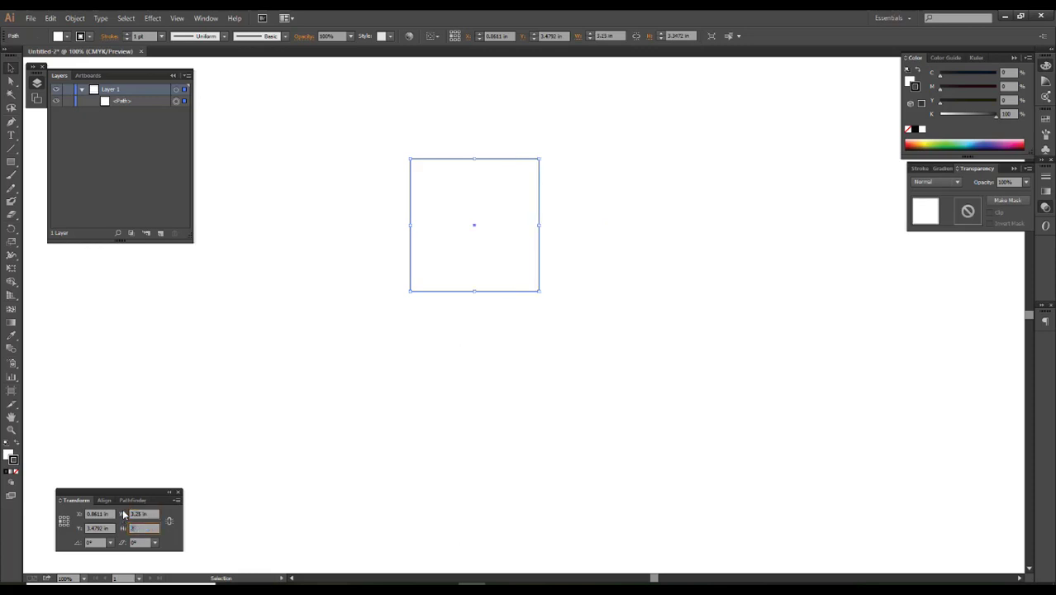
type("2")
key("Tab")
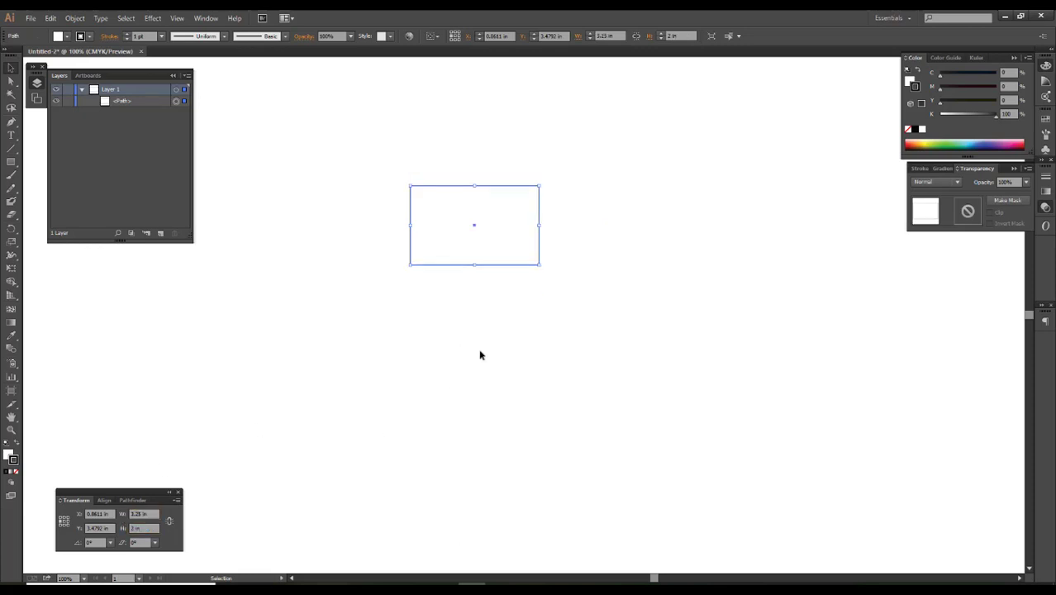
left_click(480, 355)
Place a duplicate card rectangle directly below the first.
scroll(468, 126, "up", 1)
mouse_move(489, 286)
left_mouse_down()
mouse_move(490, 212)
mouse_move(495, 376)
left_mouse_up()
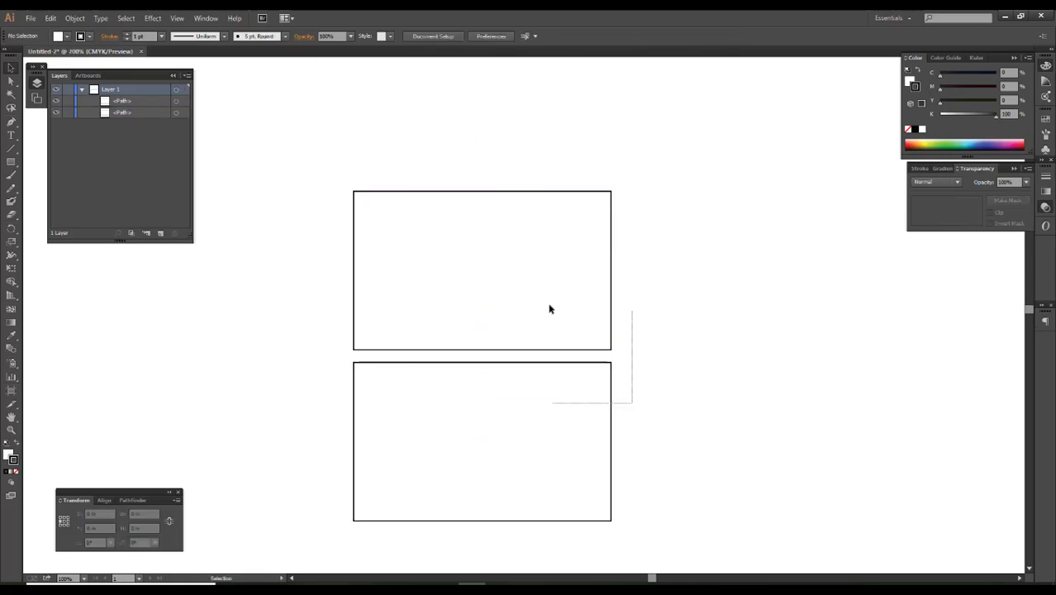
mouse_move(632, 403)
left_mouse_down()
mouse_move(549, 309)
mouse_move(532, 245)
left_mouse_up()
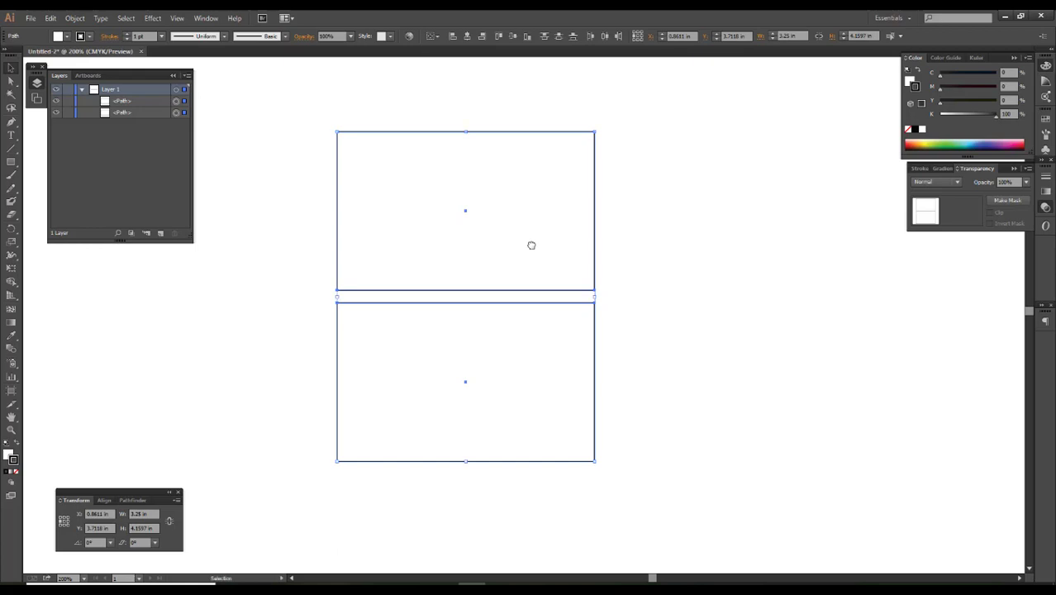
left_click(687, 290)
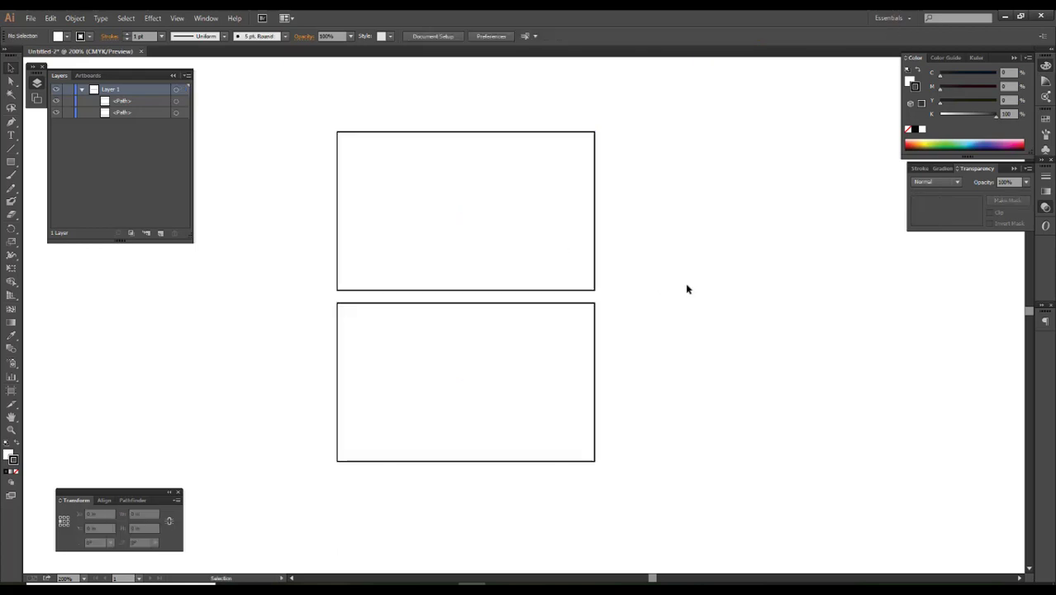
Add an in-place copy of both card rectangles, then reselect the visible pair.
left_click_drag(670, 334, 549, 264)
key("ctrl+f")
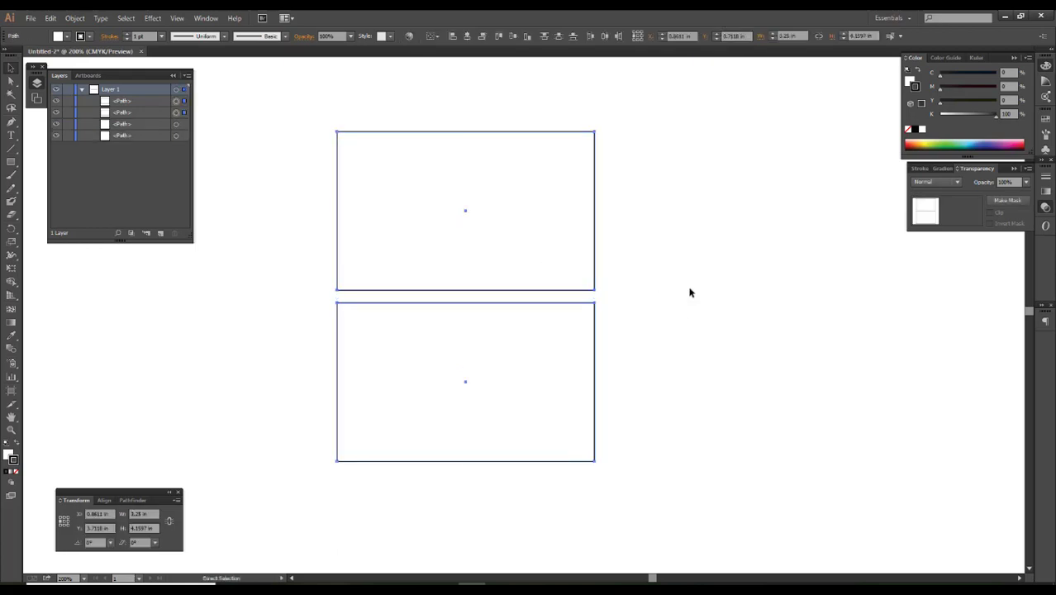
key("v")
left_click(702, 362)
left_click_drag(698, 361, 475, 218)
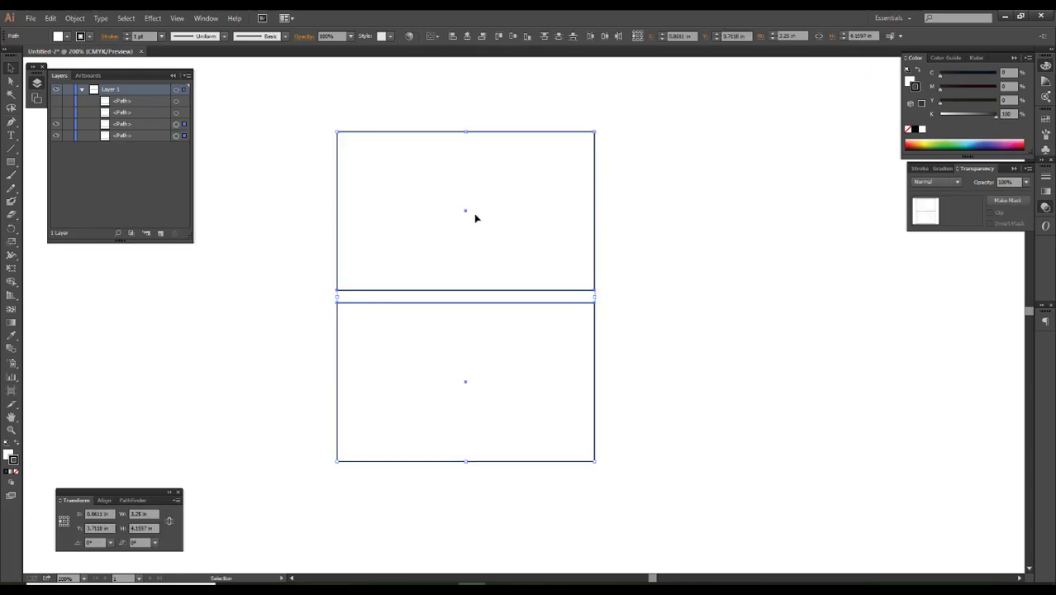
left_click(126, 16)
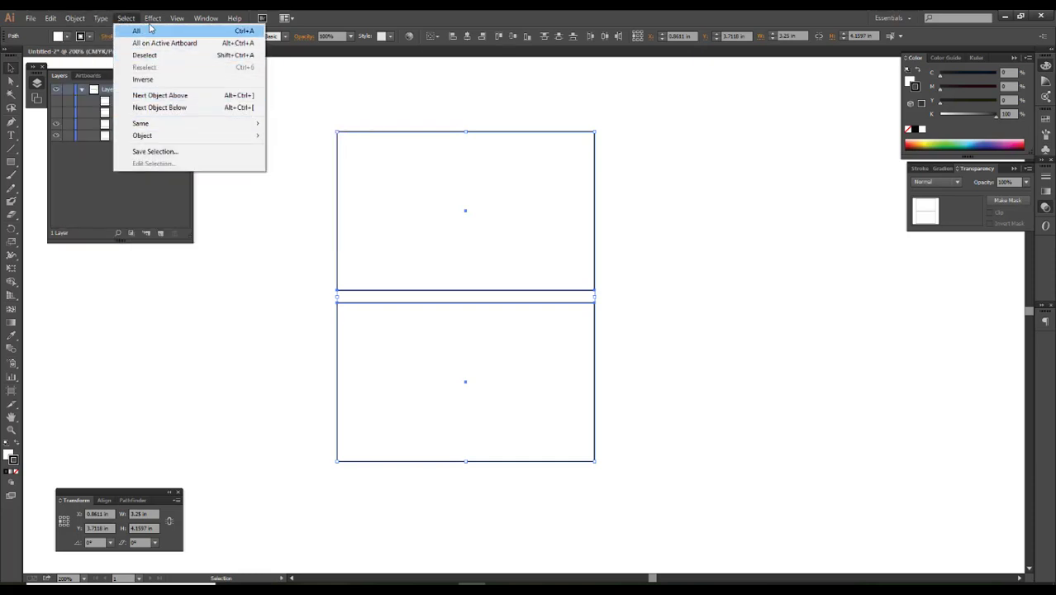
mouse_move(153, 17)
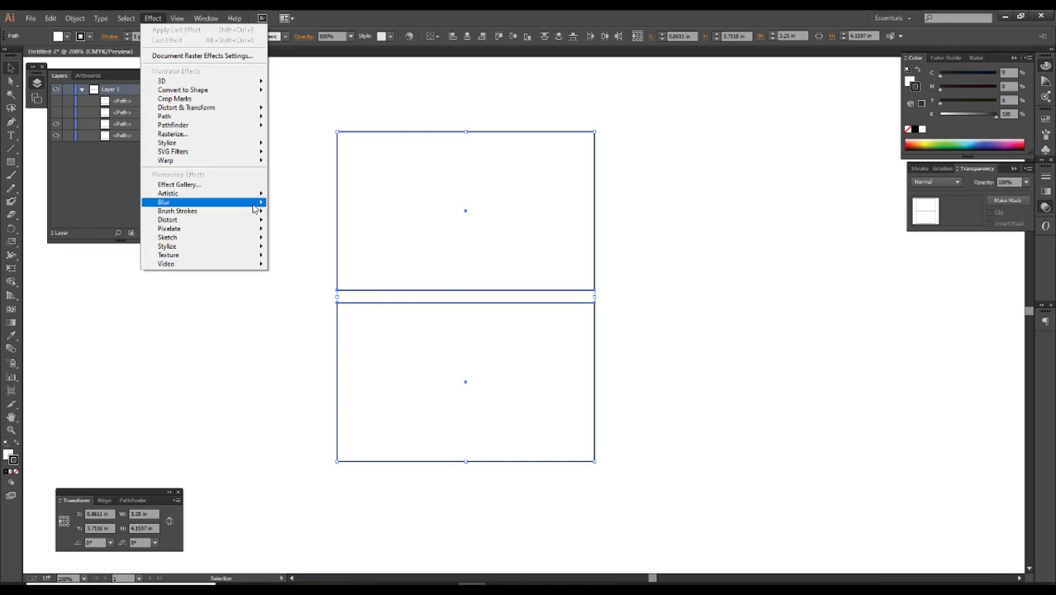
Apply a Gaussian Blur to both card rectangles for a soft shadow.
mouse_move(203, 202)
left_click(304, 202)
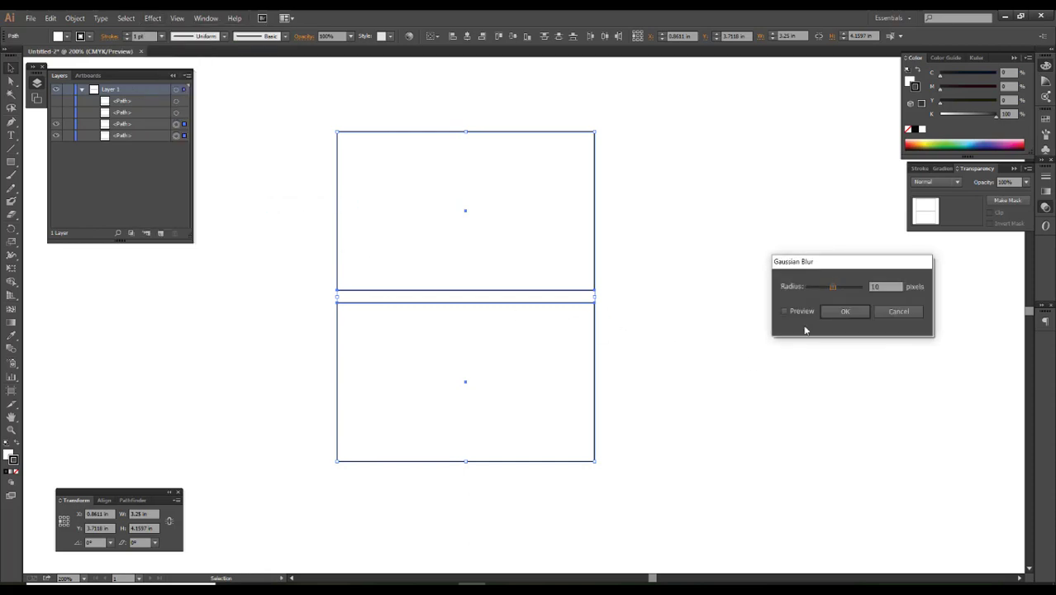
left_click(798, 313)
left_click(841, 311)
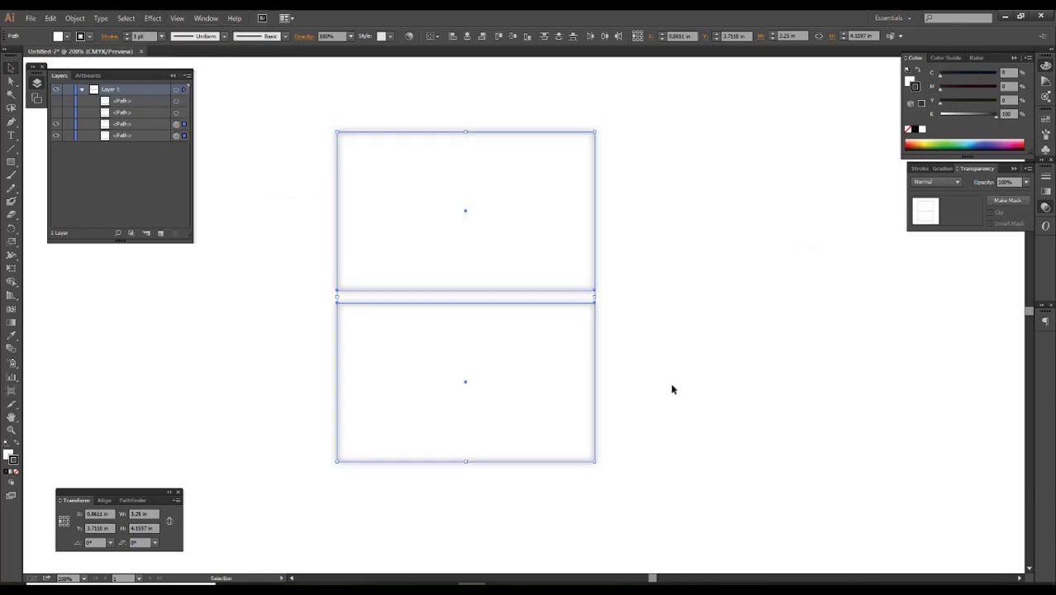
left_click(672, 390)
Bring back the crisp rectangles on top and set their stroke to None.
key("ctrl+z")
key("ctrl+z")
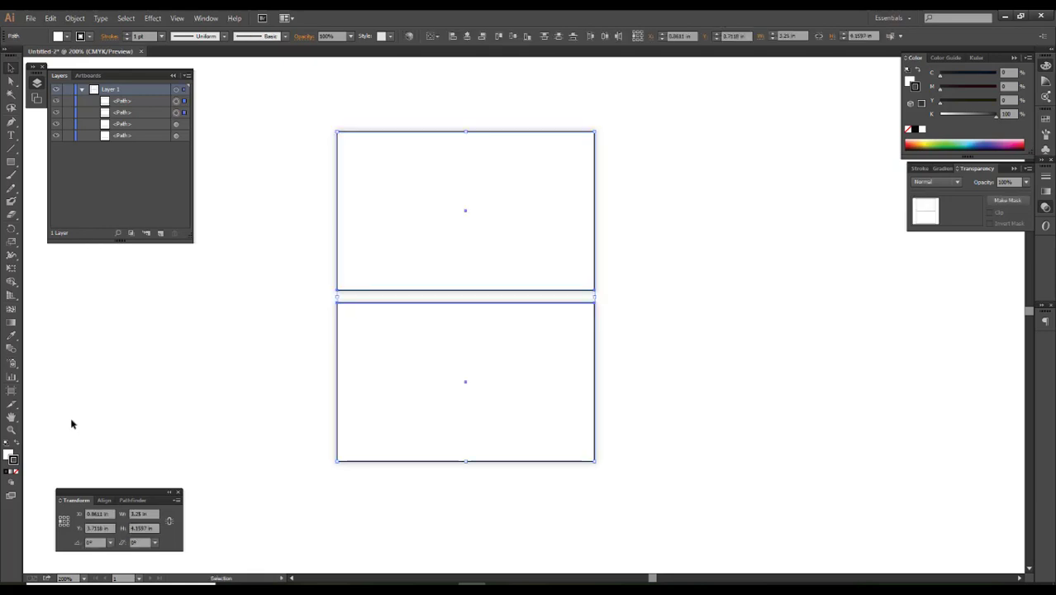
left_click(15, 469)
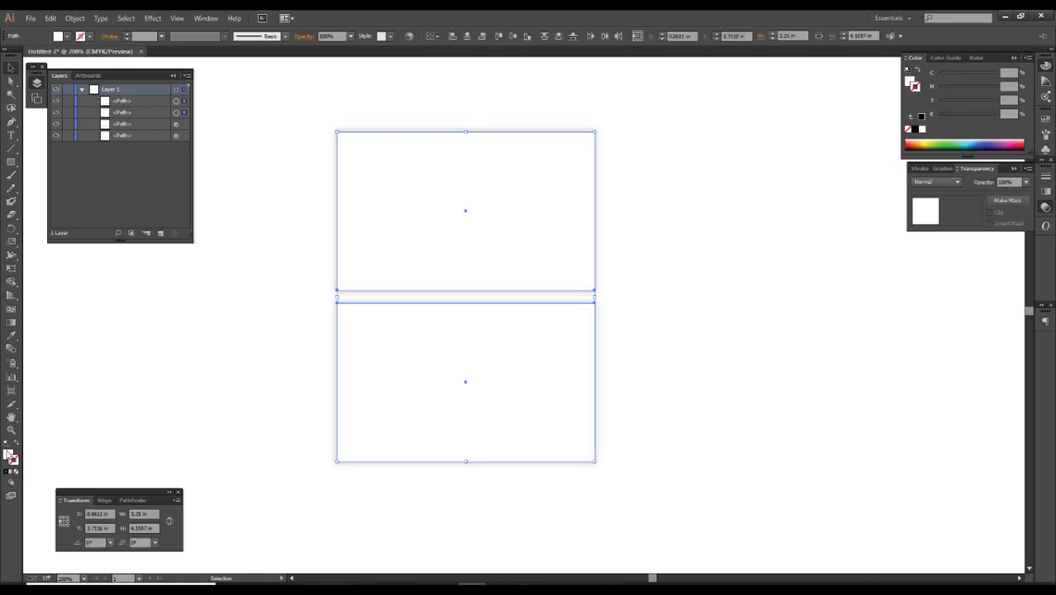
left_click(249, 376)
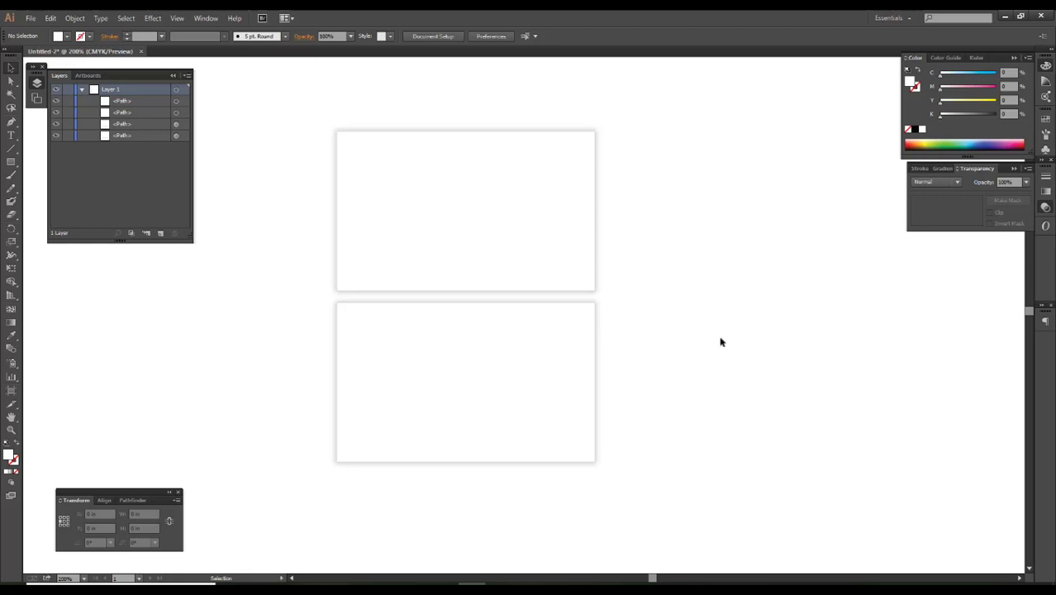
left_click_drag(638, 316, 692, 337)
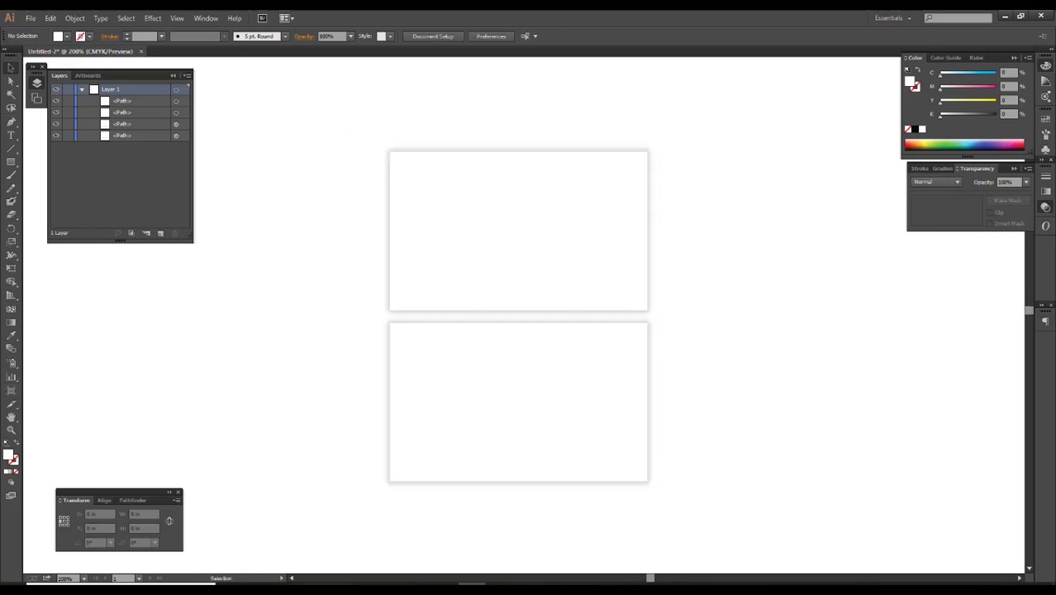
Draw a thin red bar along the upper card's bottom edge.
left_click(12, 161)
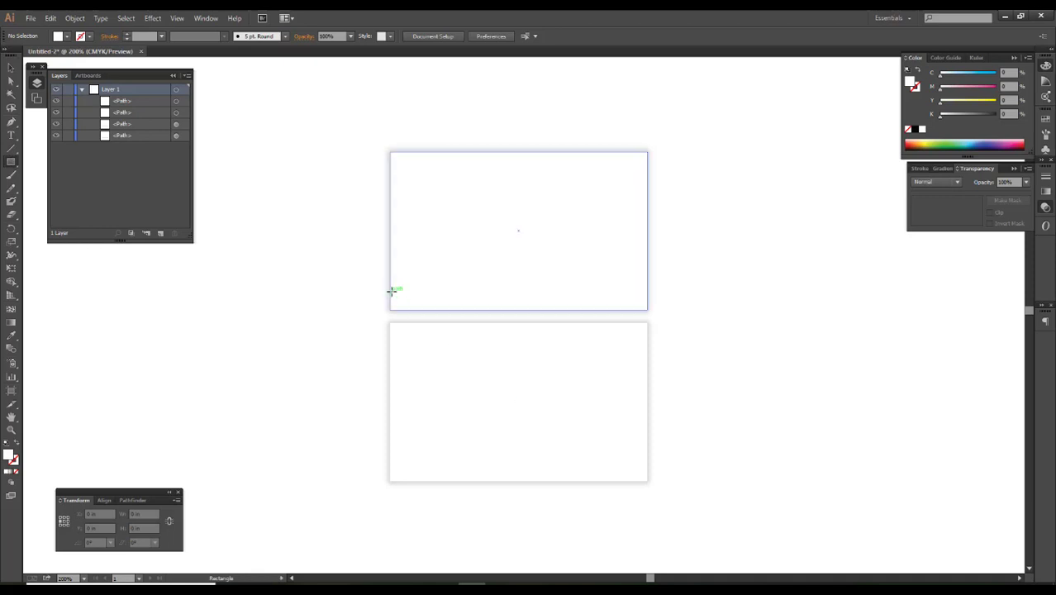
left_click_drag(390, 288, 647, 309)
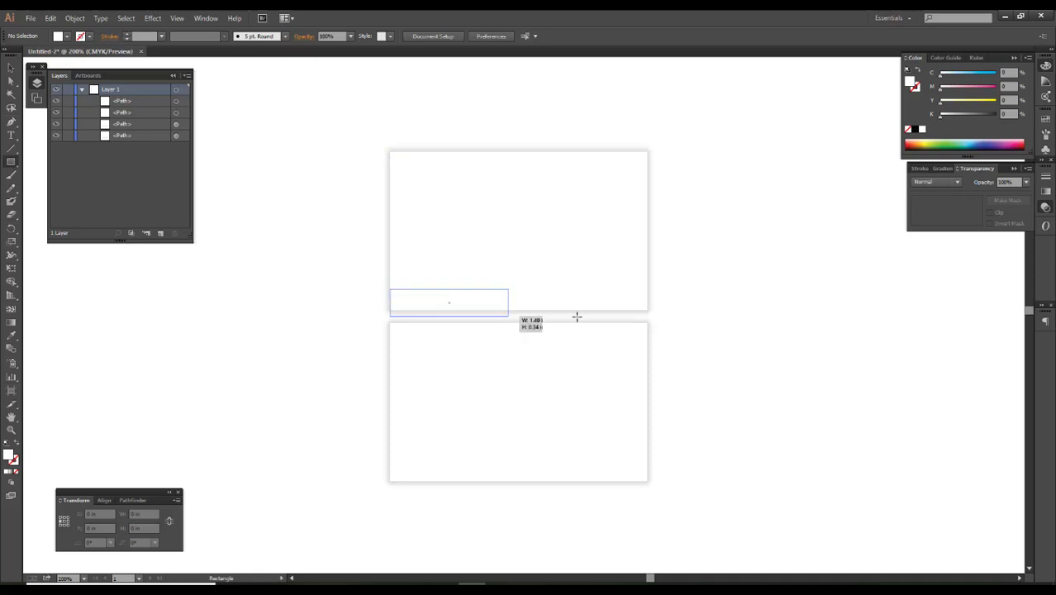
key("v")
left_click(648, 289)
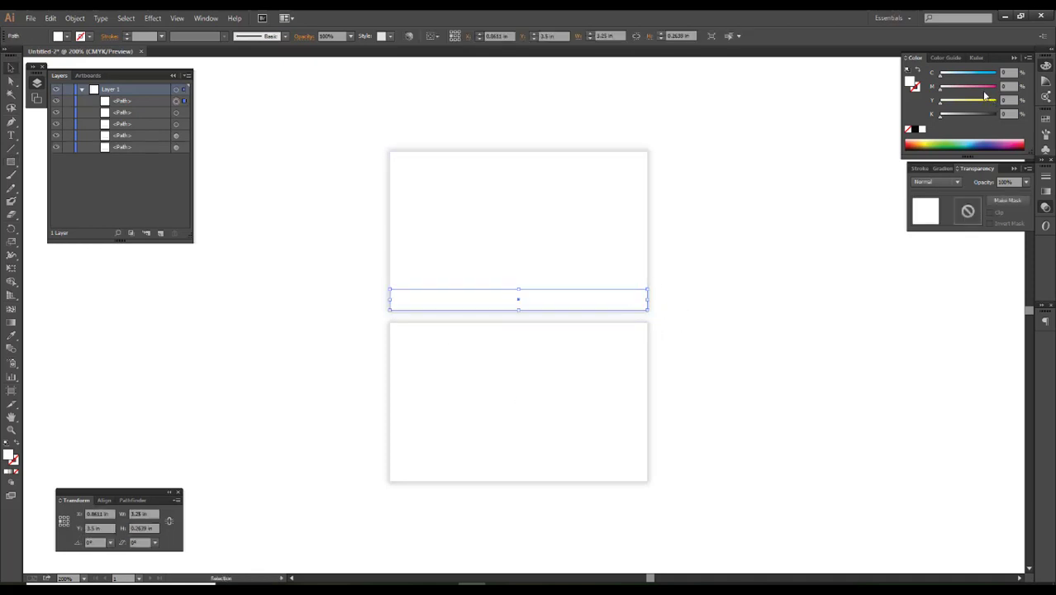
left_click_drag(985, 88, 1000, 87)
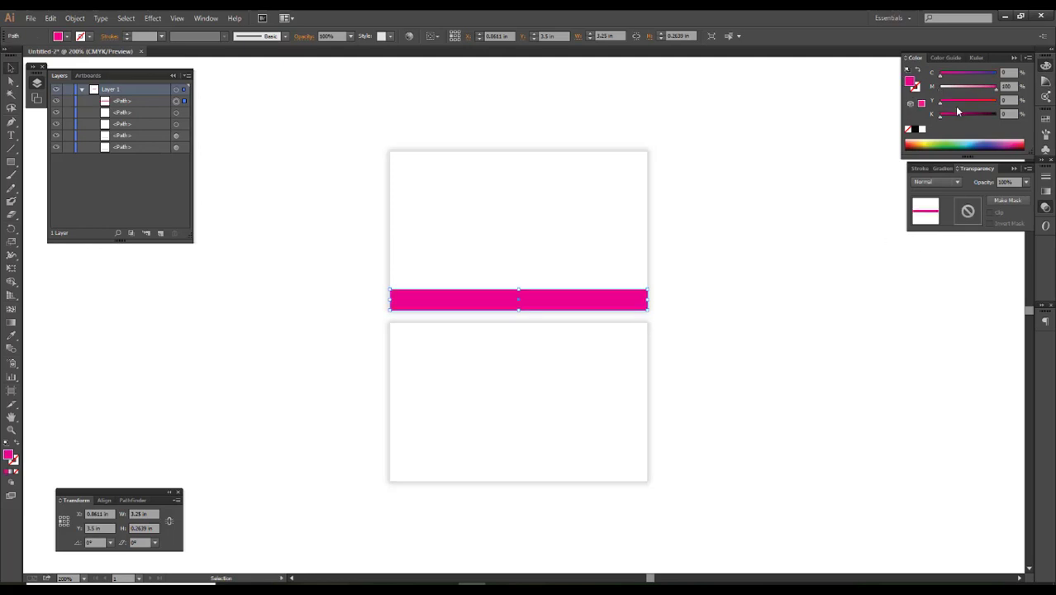
left_click(806, 256)
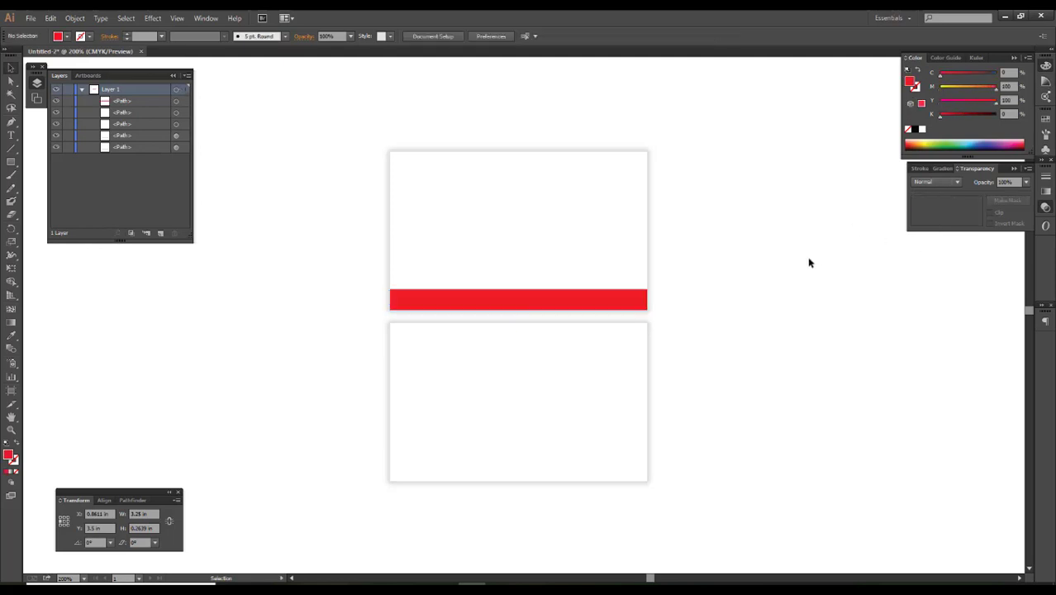
Pen-draw a four-point diagonal stripe from the red bar to the top-right corner.
left_click(12, 123)
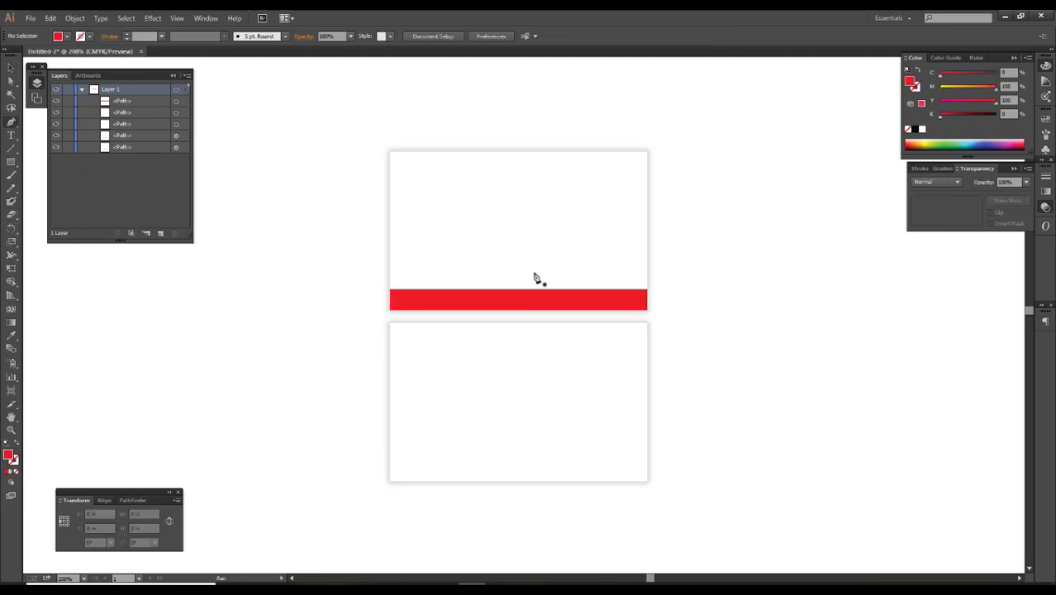
left_click(579, 311)
left_click(646, 153)
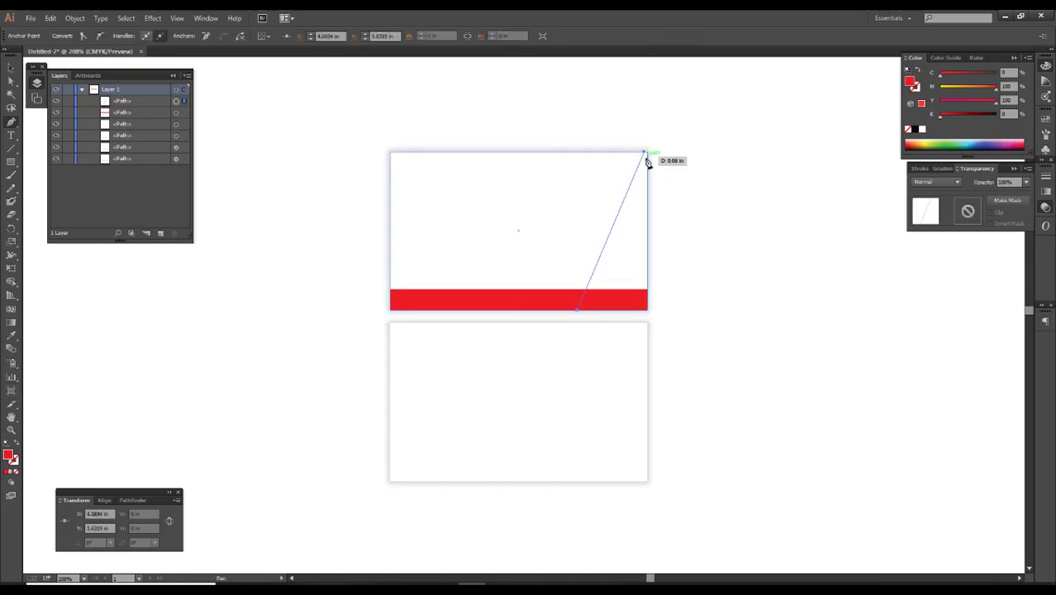
left_click(649, 180)
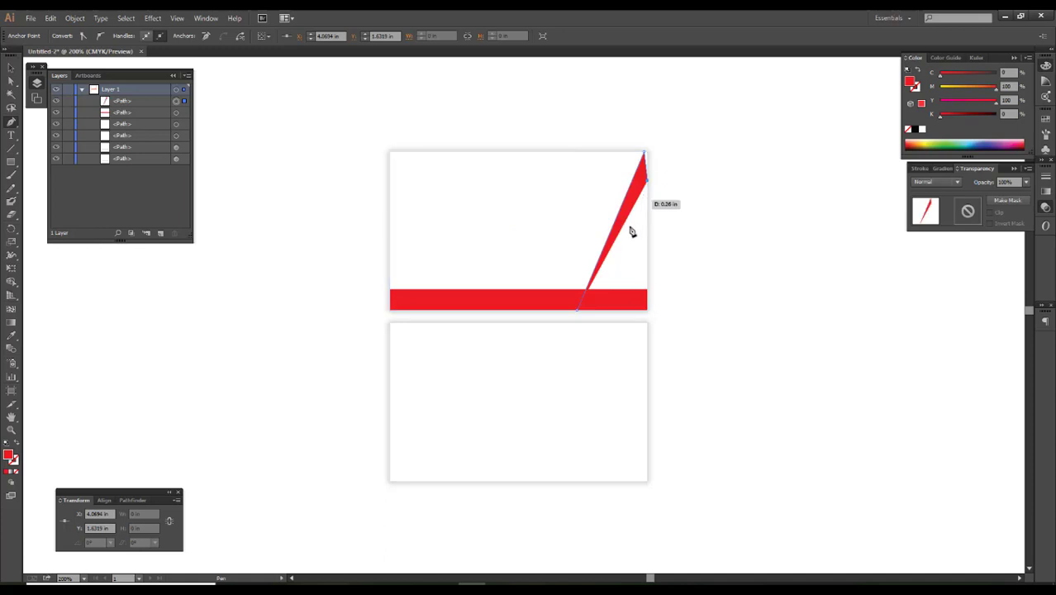
left_click(596, 312)
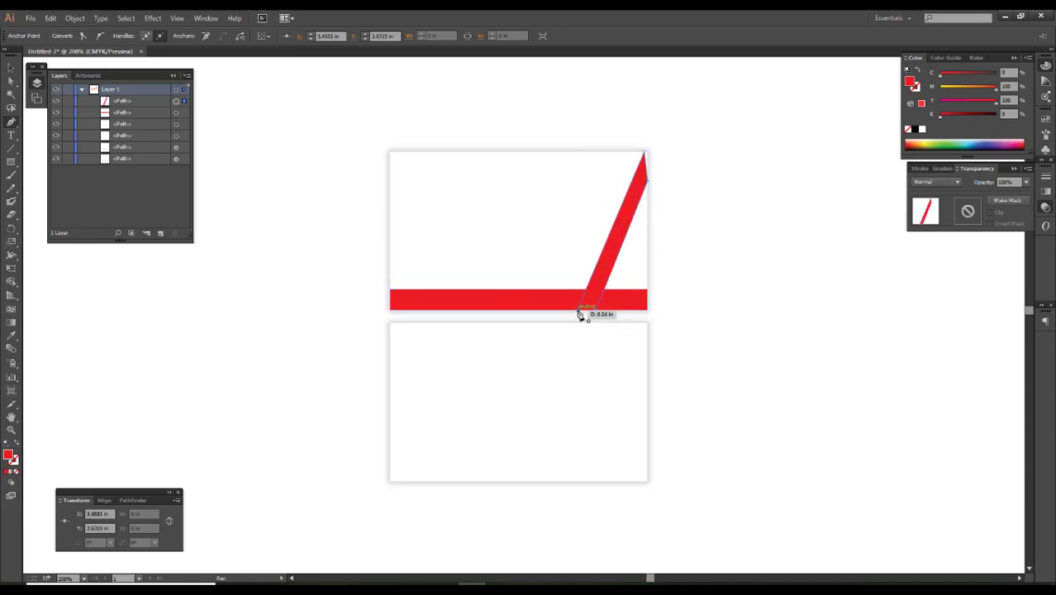
left_click(579, 313)
key("v")
left_click(740, 309)
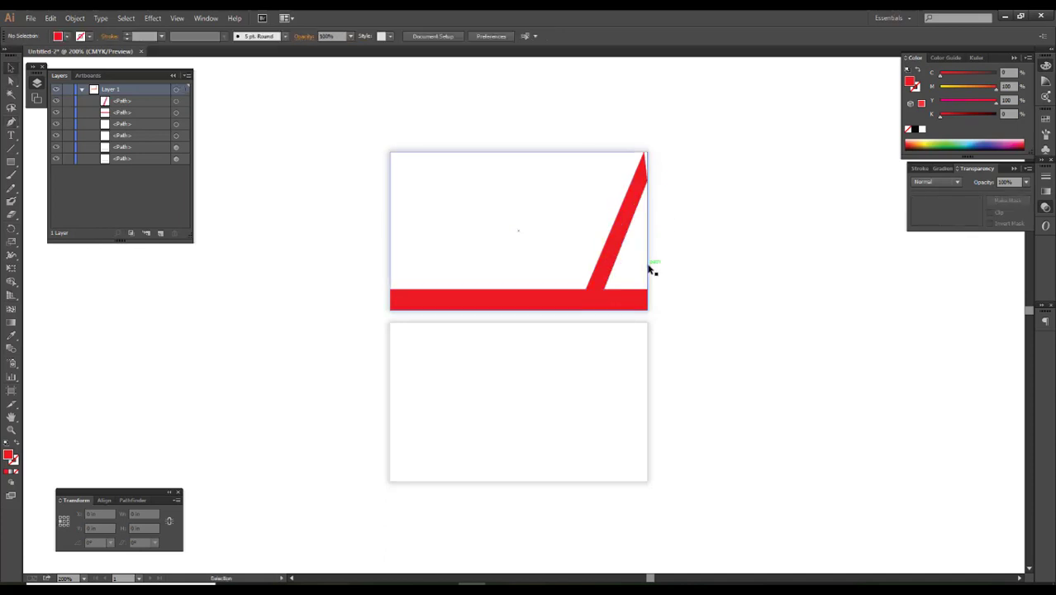
left_click(11, 122)
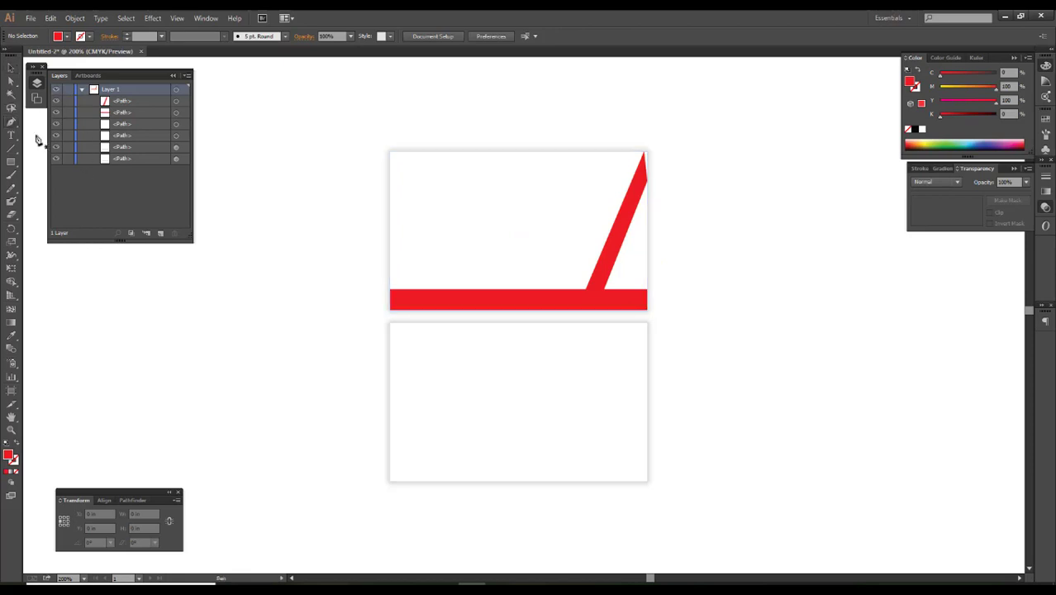
Pen-draw a black triangle at the base of the diagonal stripe.
left_click(597, 311)
left_click(550, 314)
left_click(595, 269)
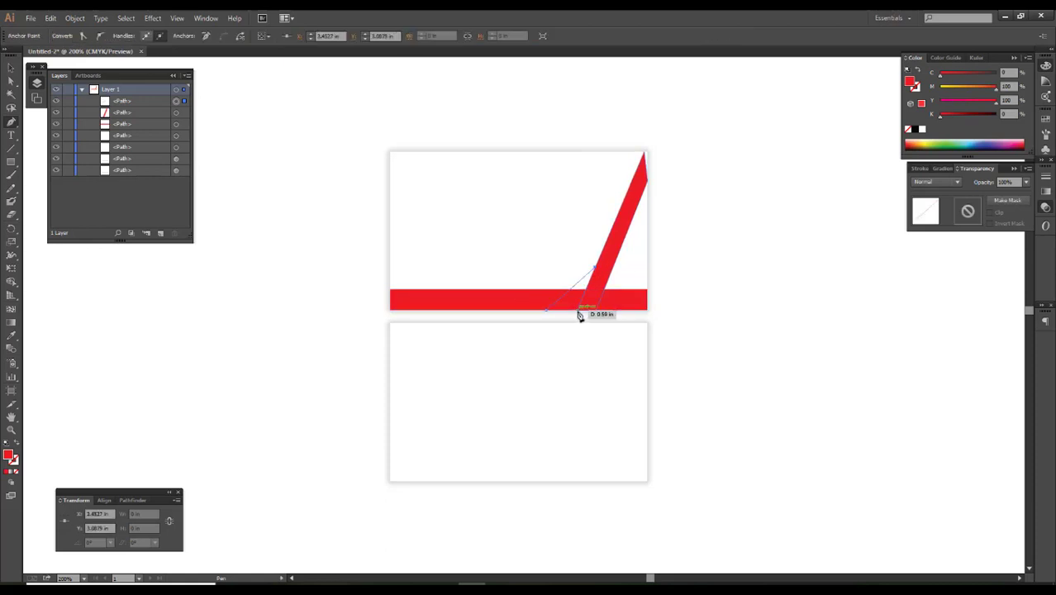
left_click(579, 311)
left_click(549, 314)
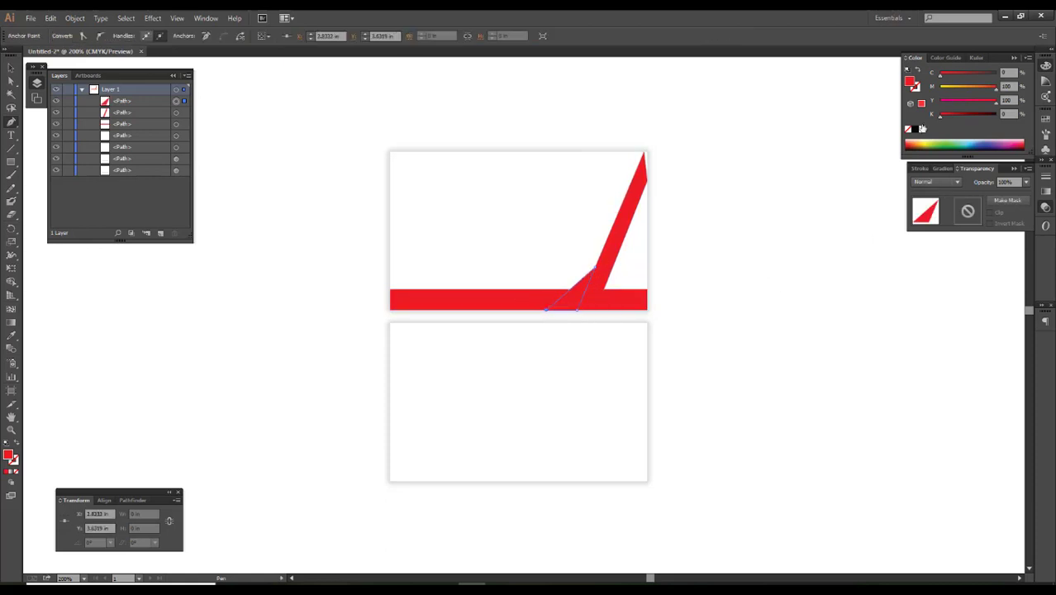
left_click(915, 130)
key("v")
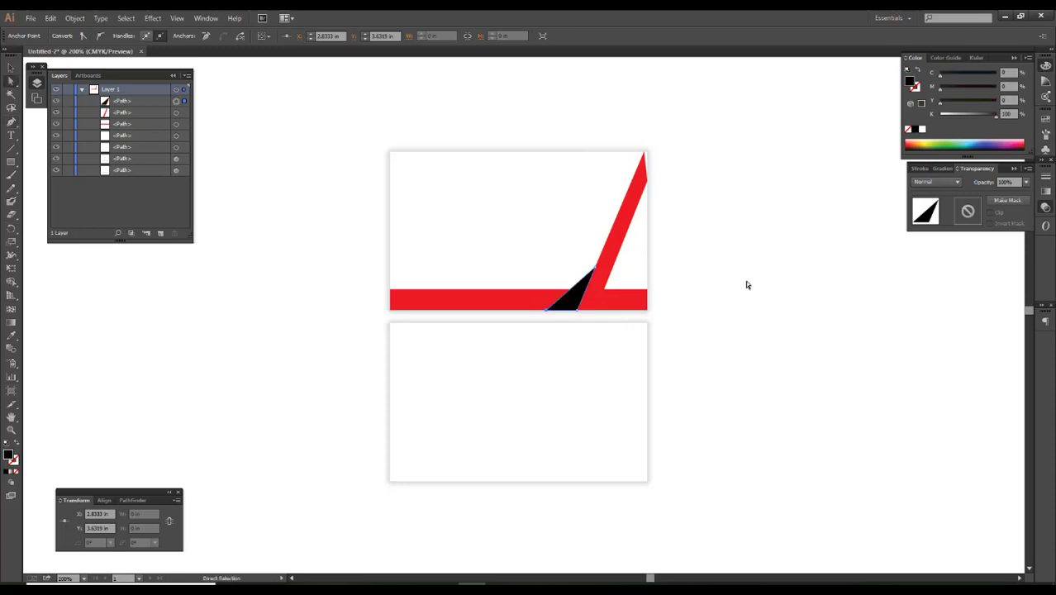
left_click(746, 280)
Add a sliver along the stripe edge coloured CMYK 0/100/100/30 dark red.
left_click(11, 121)
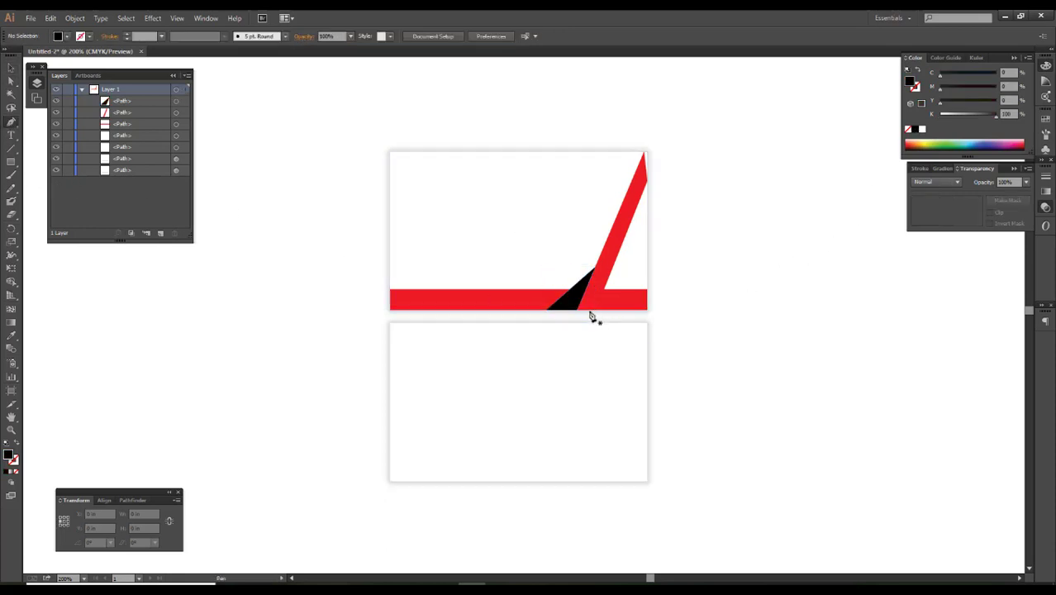
left_click(590, 310)
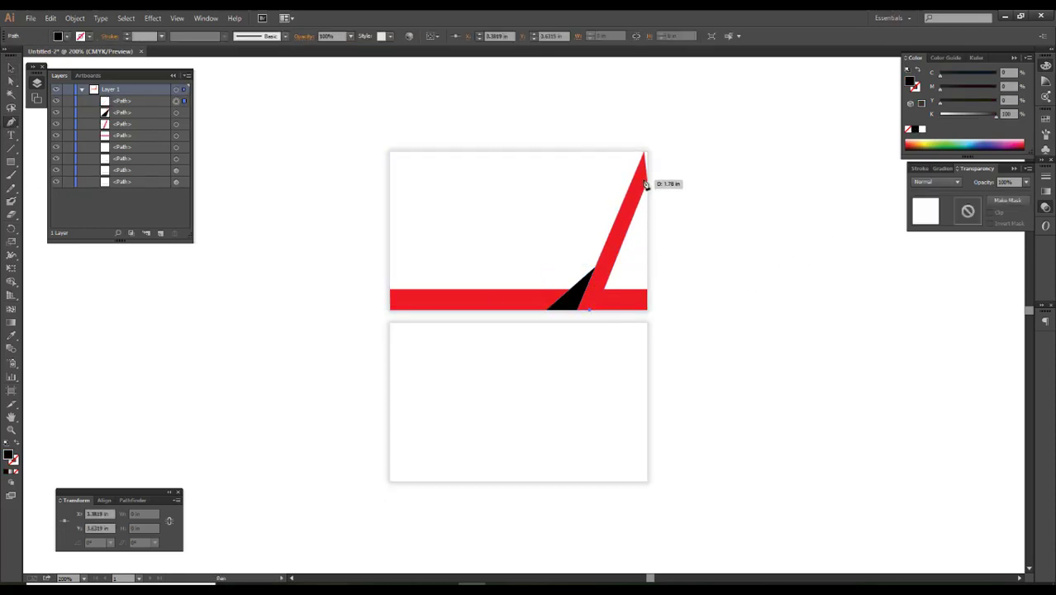
left_click(647, 166)
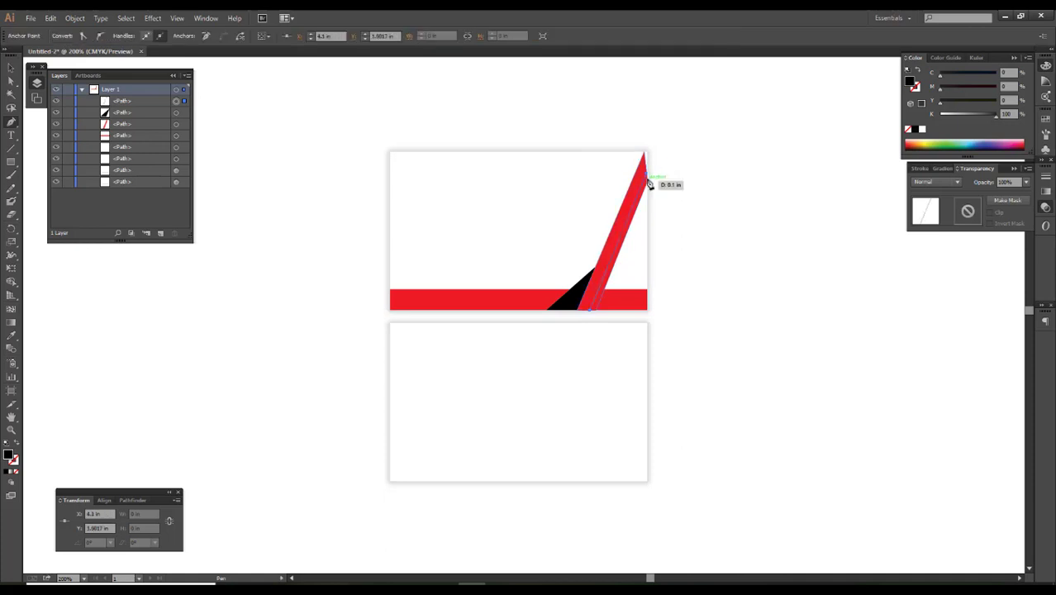
left_click(649, 182)
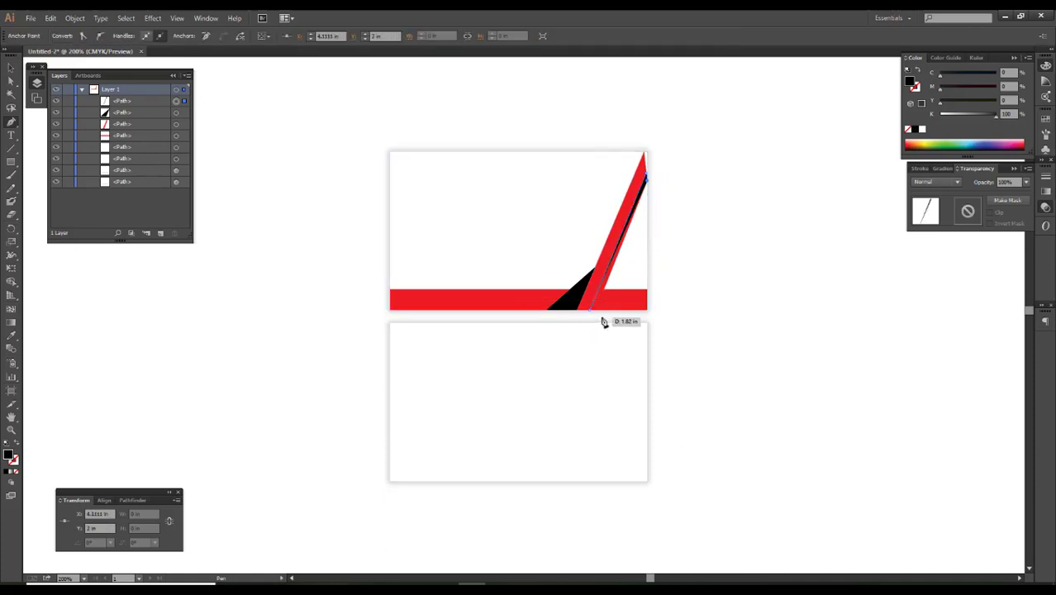
left_click(598, 310)
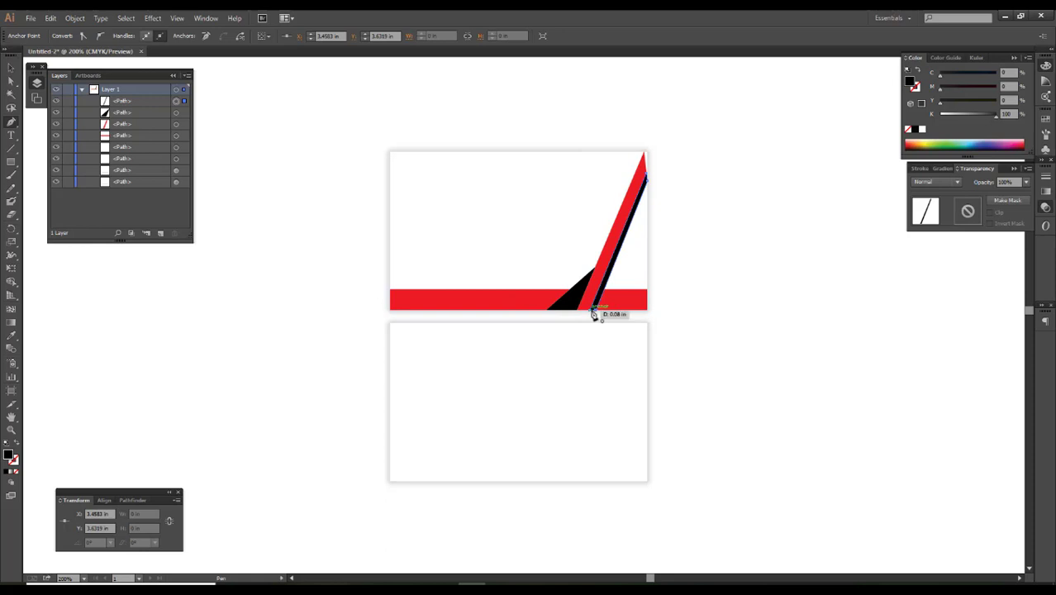
left_click(592, 309)
key("v")
left_click(669, 265)
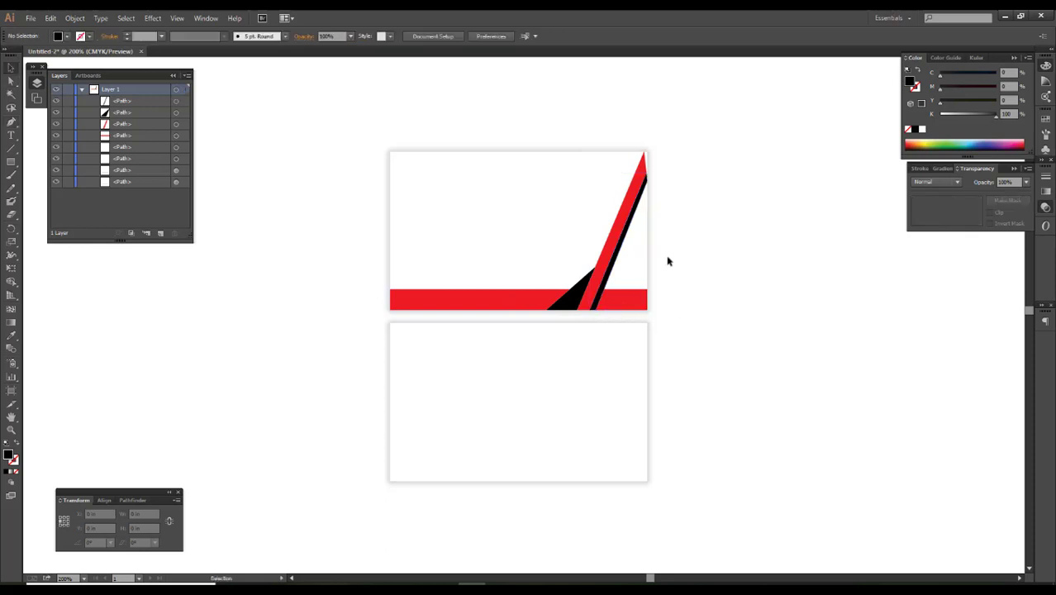
left_click(635, 221)
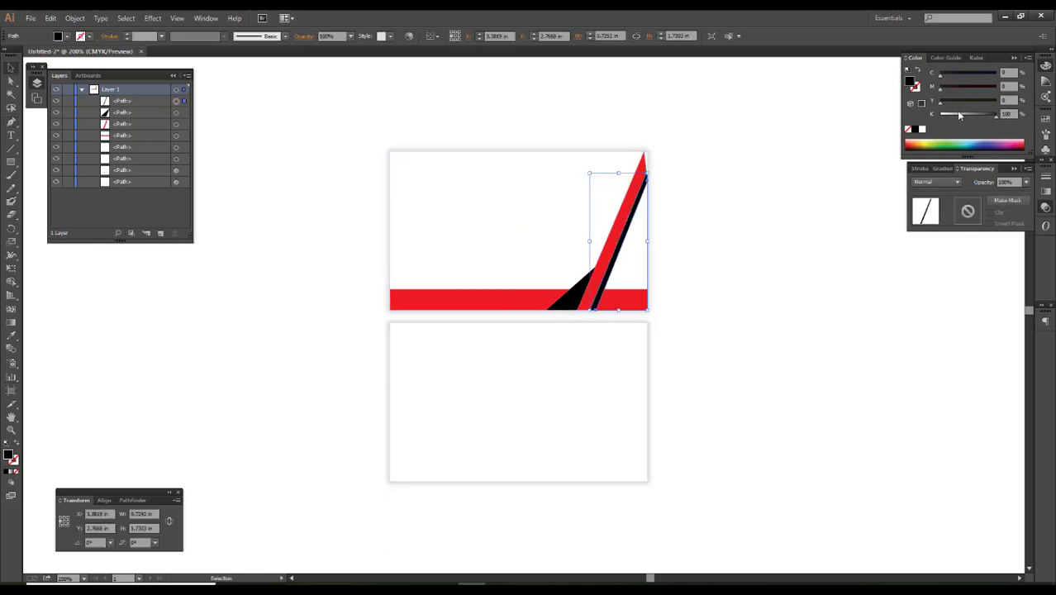
left_click_drag(986, 88, 996, 88)
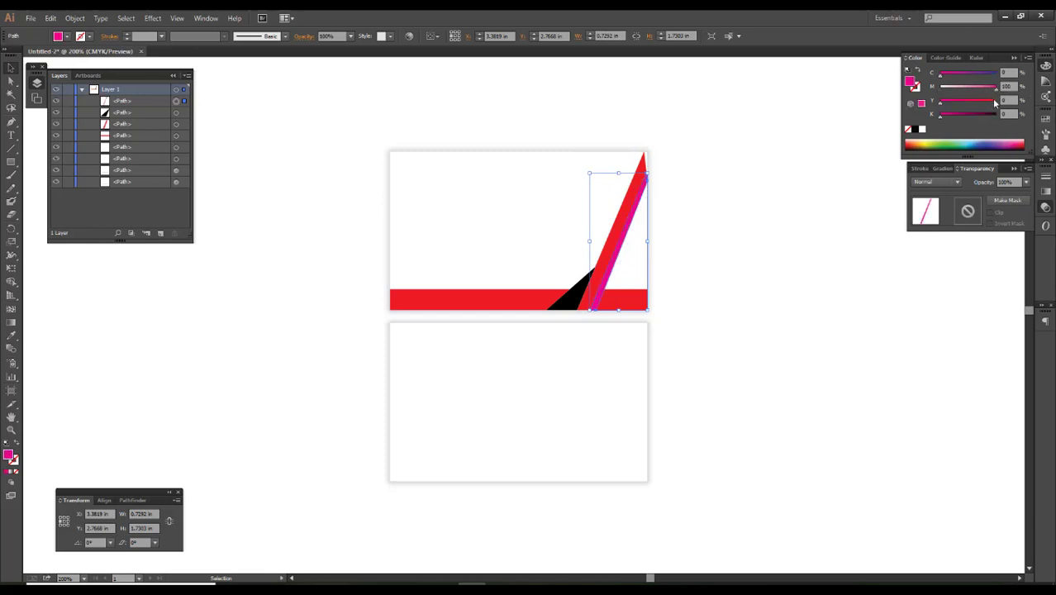
left_click(958, 116)
left_click(765, 292)
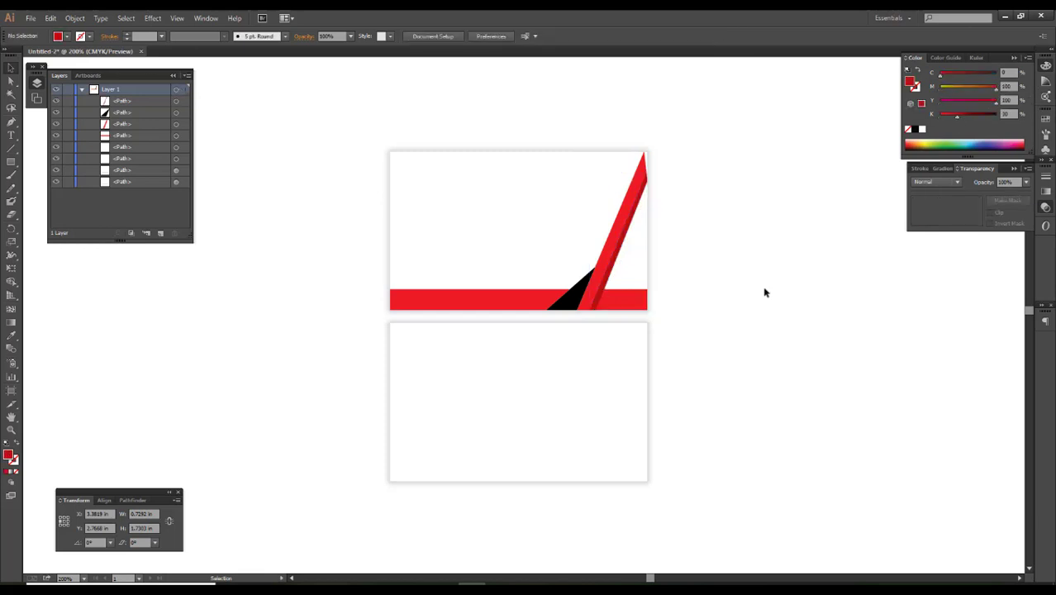
Pen-draw a second red stripe from the bar up to the card's right edge.
left_click(12, 122)
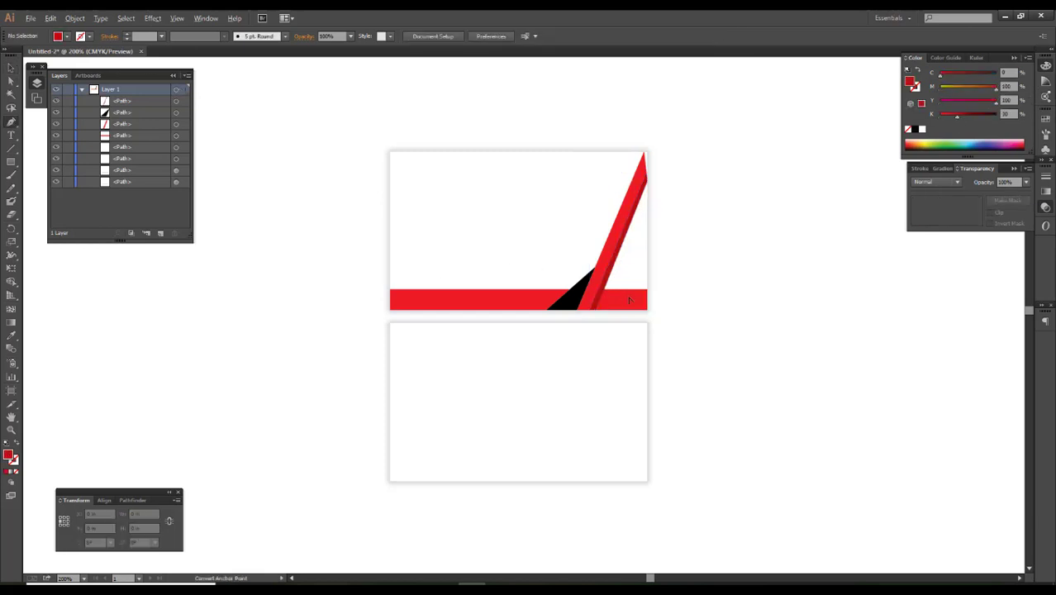
scroll(629, 300, "up", 1)
left_click(600, 315)
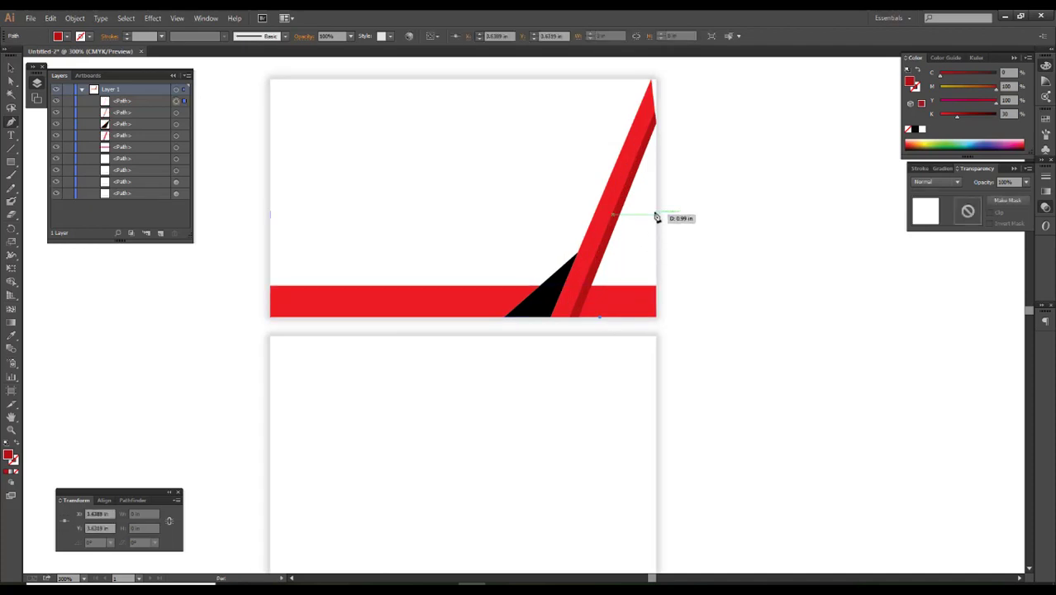
left_click(654, 199)
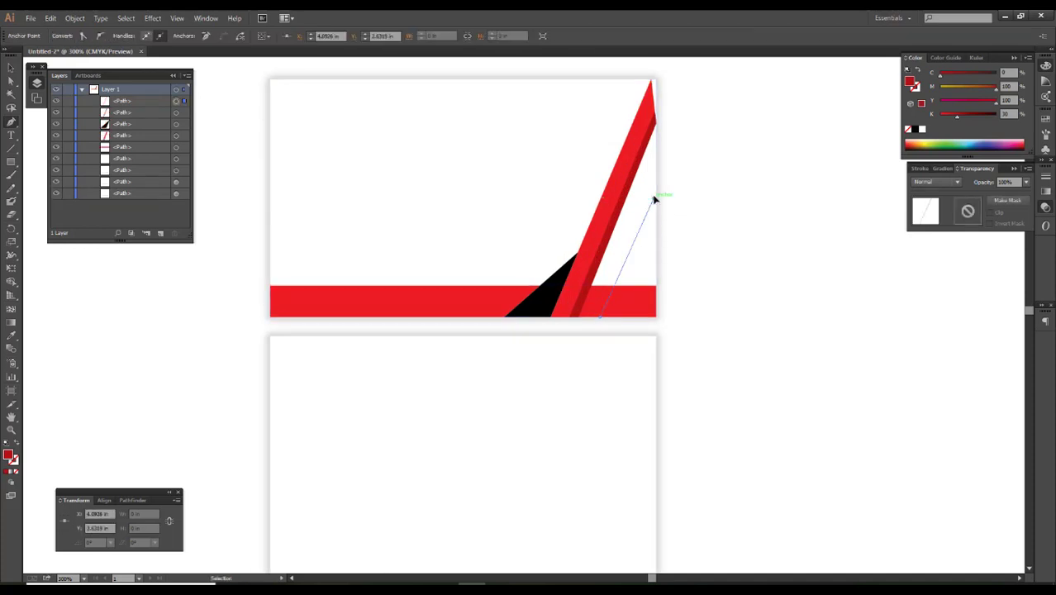
left_click(653, 185)
left_click(654, 235)
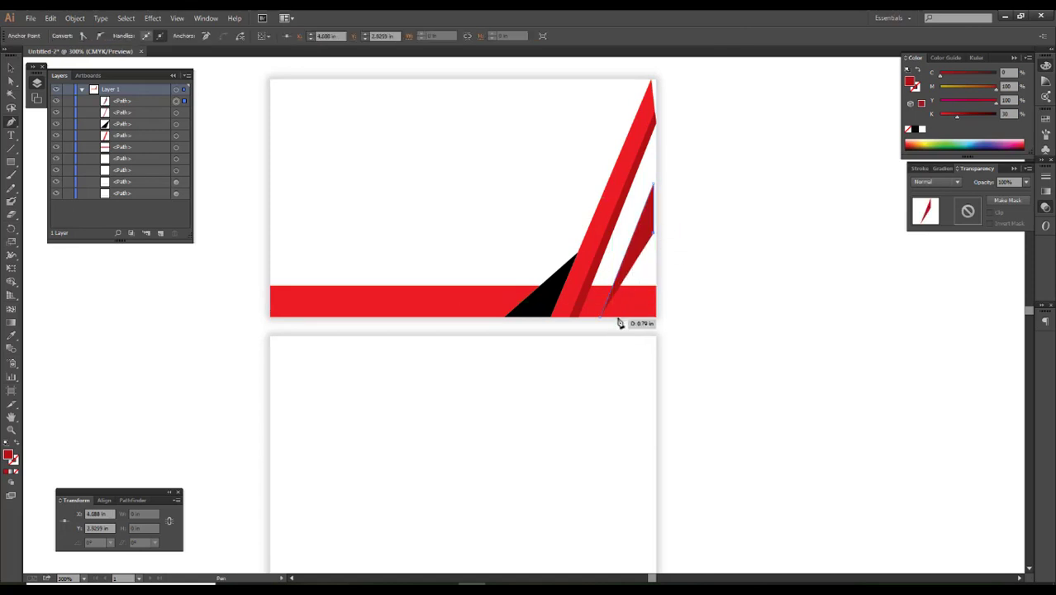
left_click(623, 316)
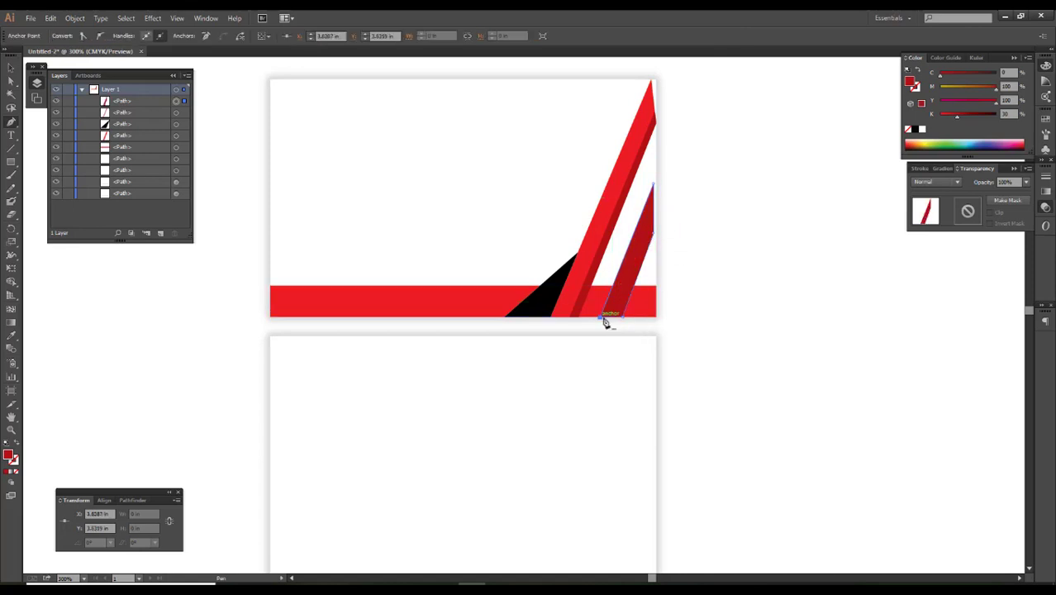
left_click(606, 322)
left_click(698, 315, "ctrl")
Nudge the dark red sliver into place and duplicate it beside itself.
scroll(658, 201, "up", 4)
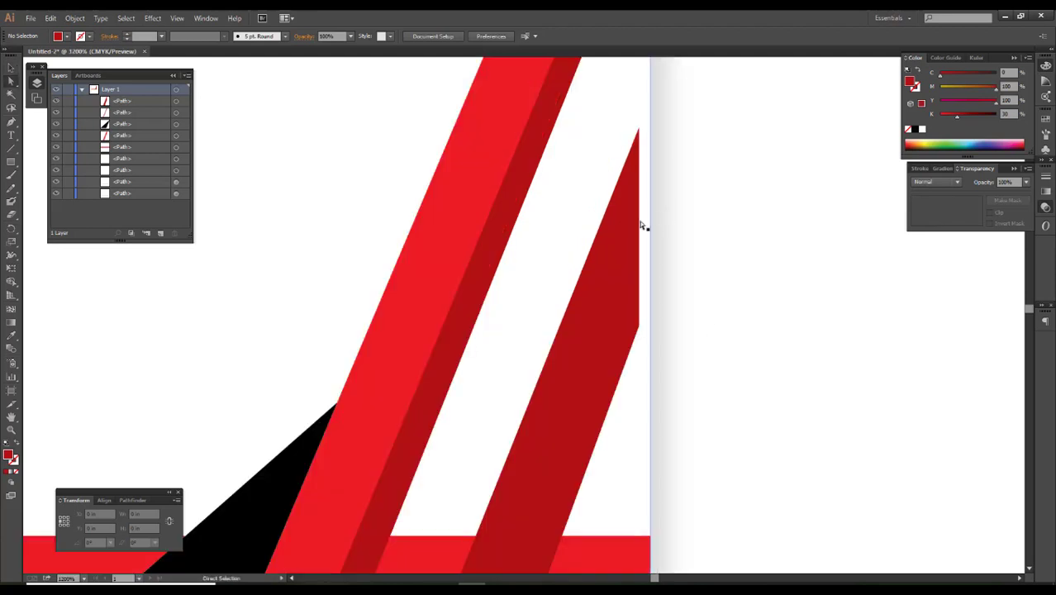
left_click_drag(641, 225, 651, 201)
left_click(678, 240)
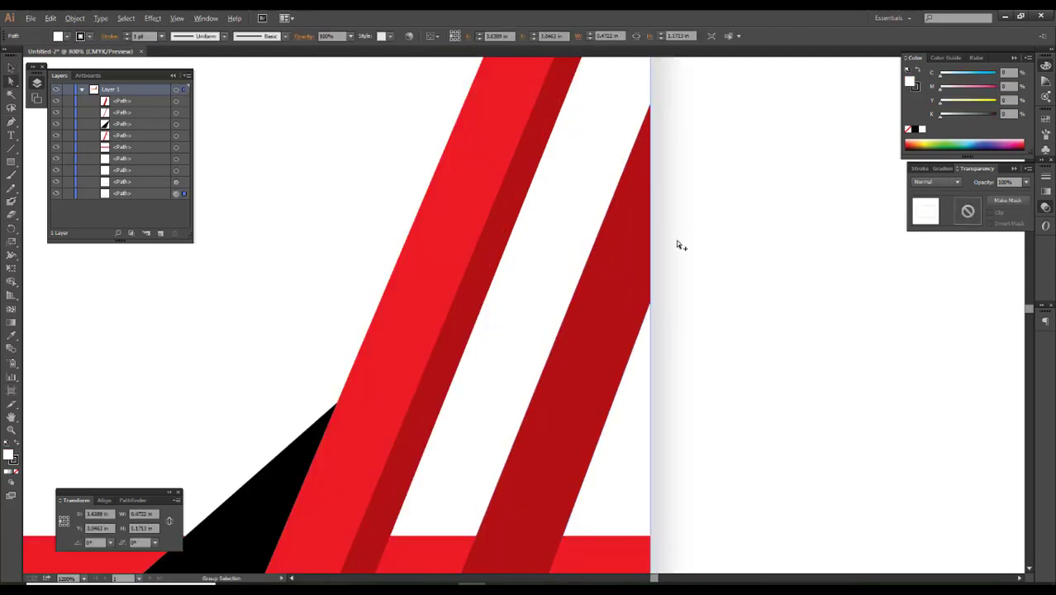
scroll(686, 264, "down", 5)
left_click_drag(641, 308, 633, 314)
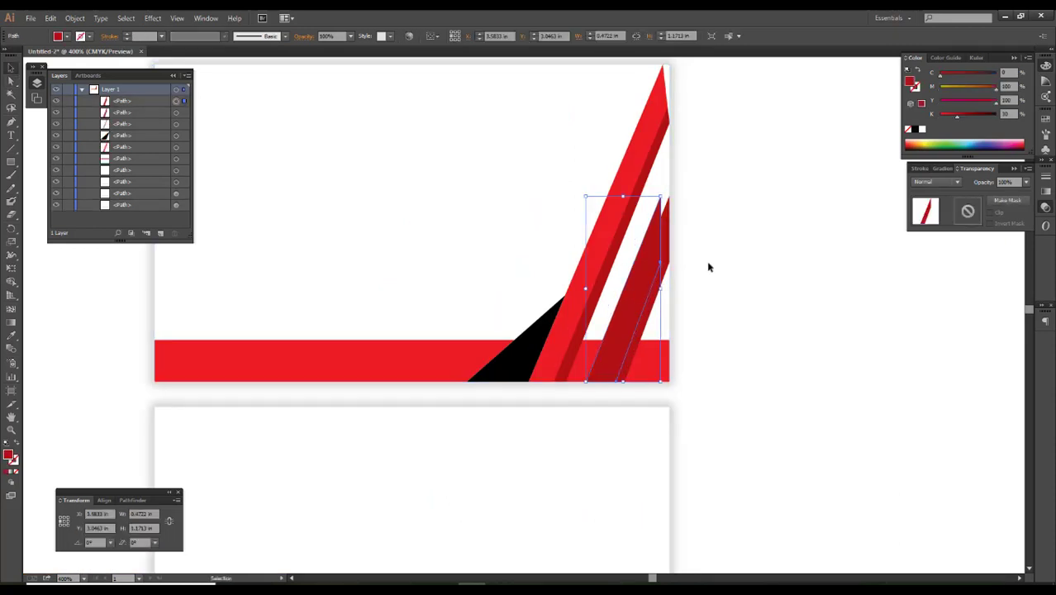
left_click(702, 256)
Snap the copied sliver's anchors to the card's right and bottom edges.
scroll(666, 213, "up", 3)
left_click_drag(654, 215, 690, 175)
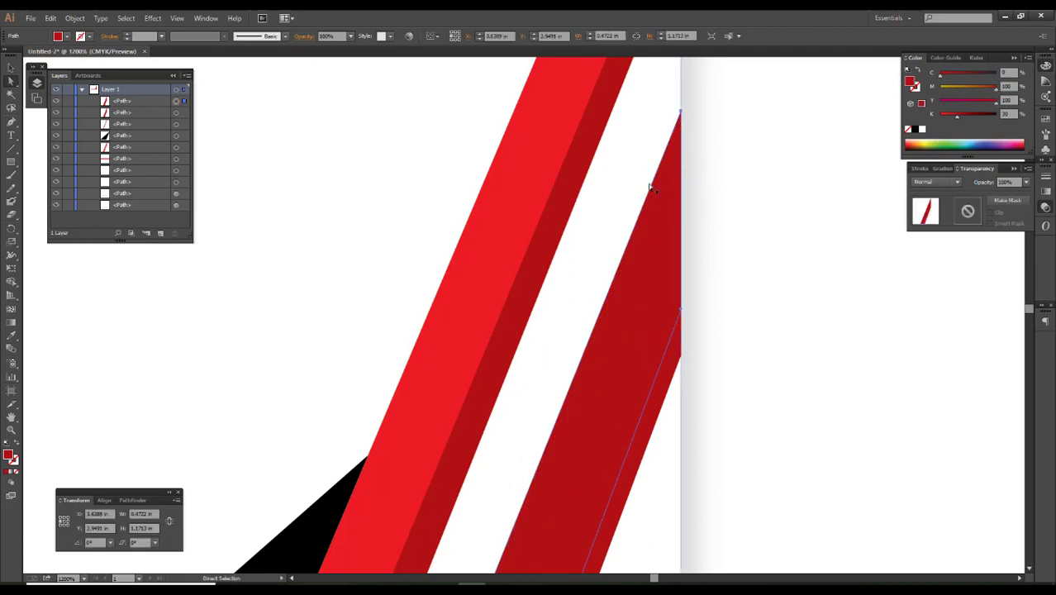
scroll(621, 209, "down", 3)
left_click(703, 239)
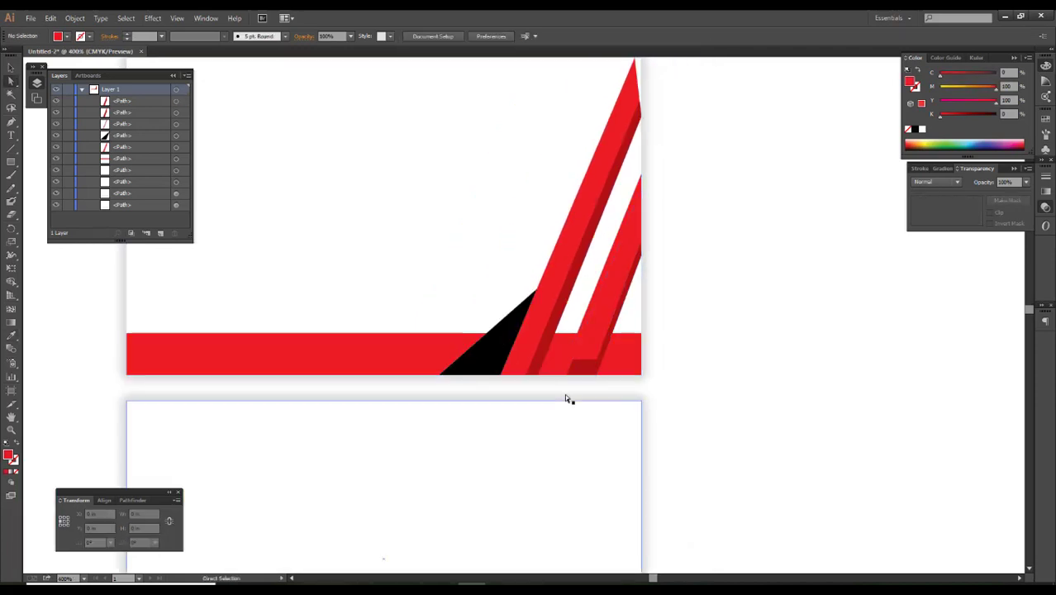
mouse_move(577, 360)
left_mouse_down()
mouse_move(575, 377)
mouse_move(580, 358)
left_mouse_up()
left_click(713, 370)
scroll(576, 380, "up", 3)
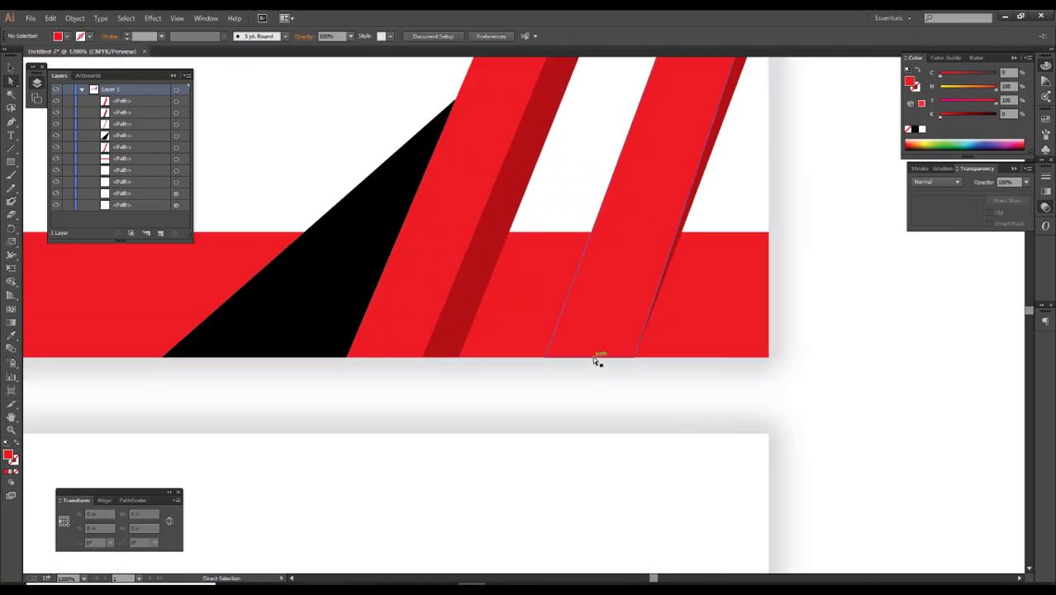
scroll(581, 359, "down", 3)
left_click(720, 356)
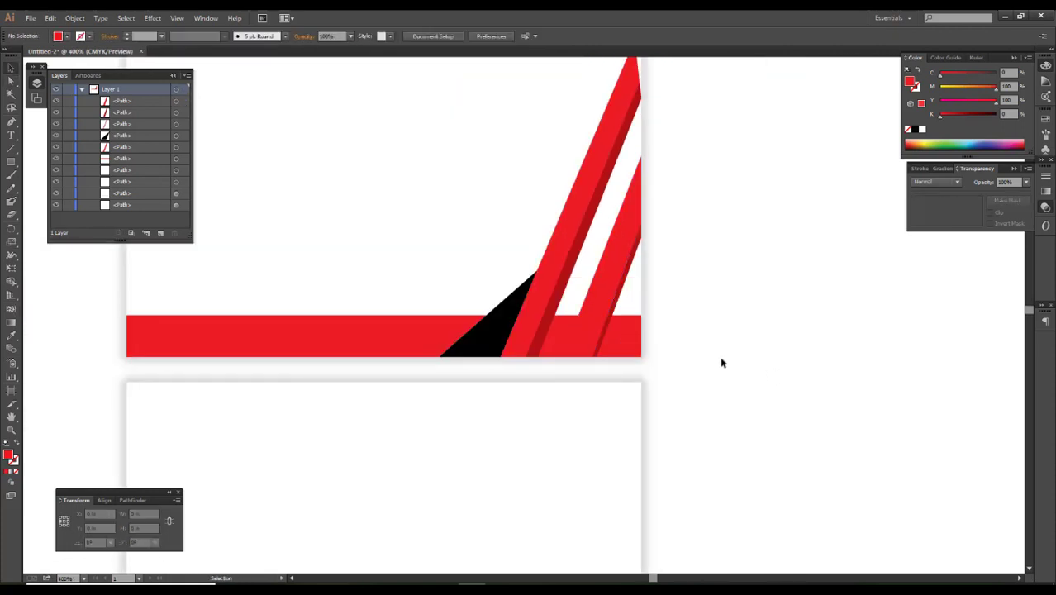
scroll(720, 357, "down", 1)
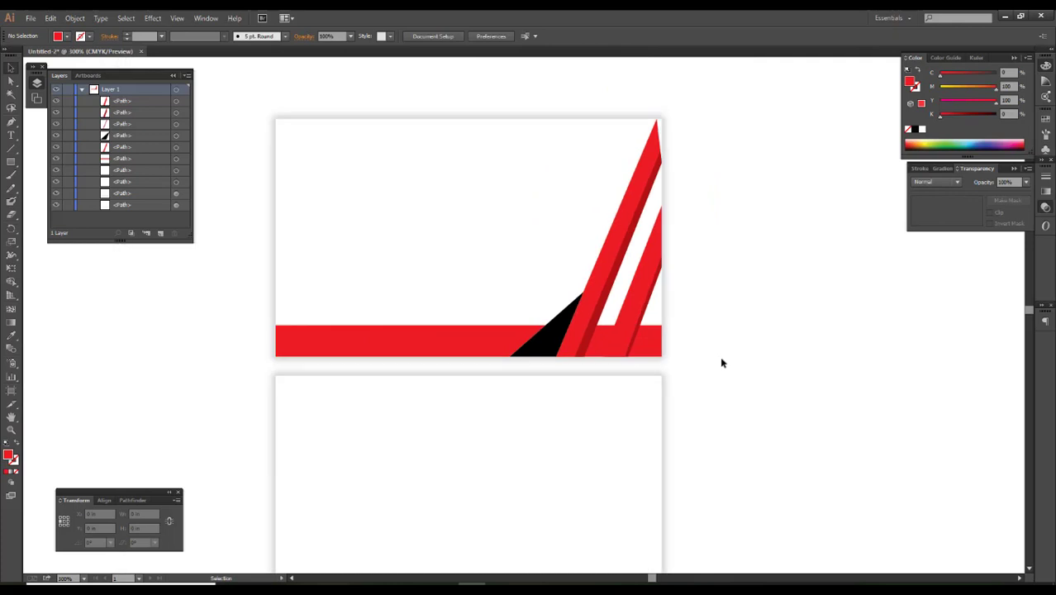
scroll(721, 365, "down", 1)
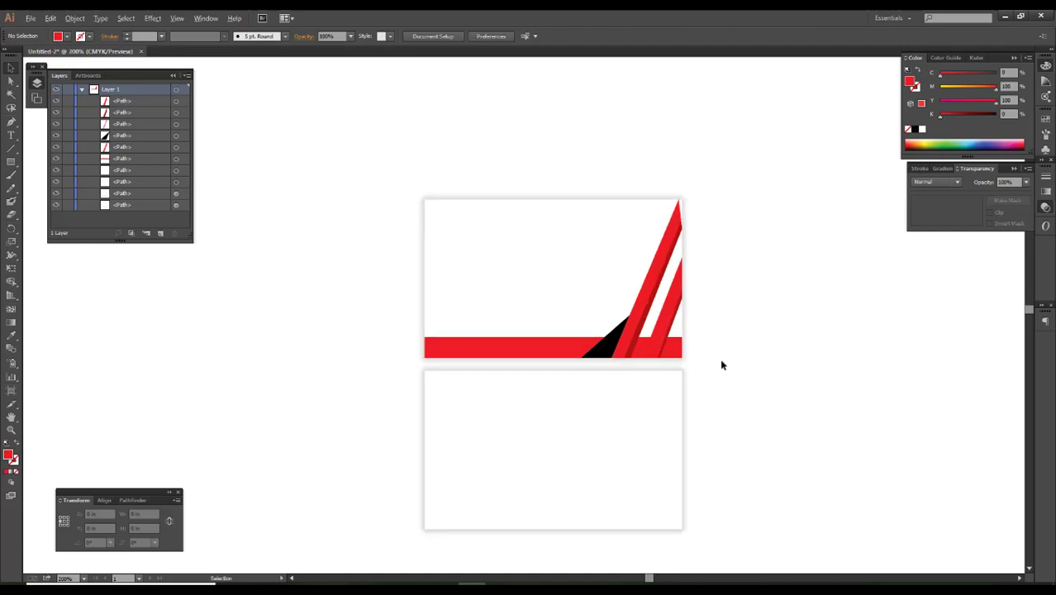
scroll(733, 481, "down", 1)
Replace the blank lower rectangle with a copy of the upper card's artwork.
left_click(683, 396)
key("Delete")
left_click_drag(463, 223, 709, 392)
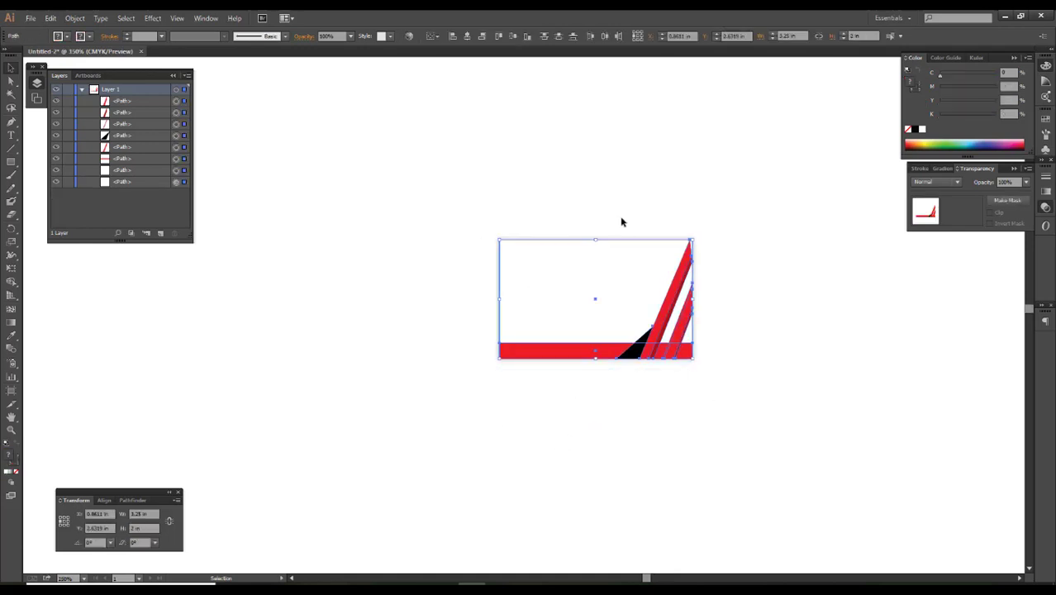
left_click_drag(626, 273, 625, 403)
Reflect the copy vertically and align it onto the lower card.
right_click(626, 403)
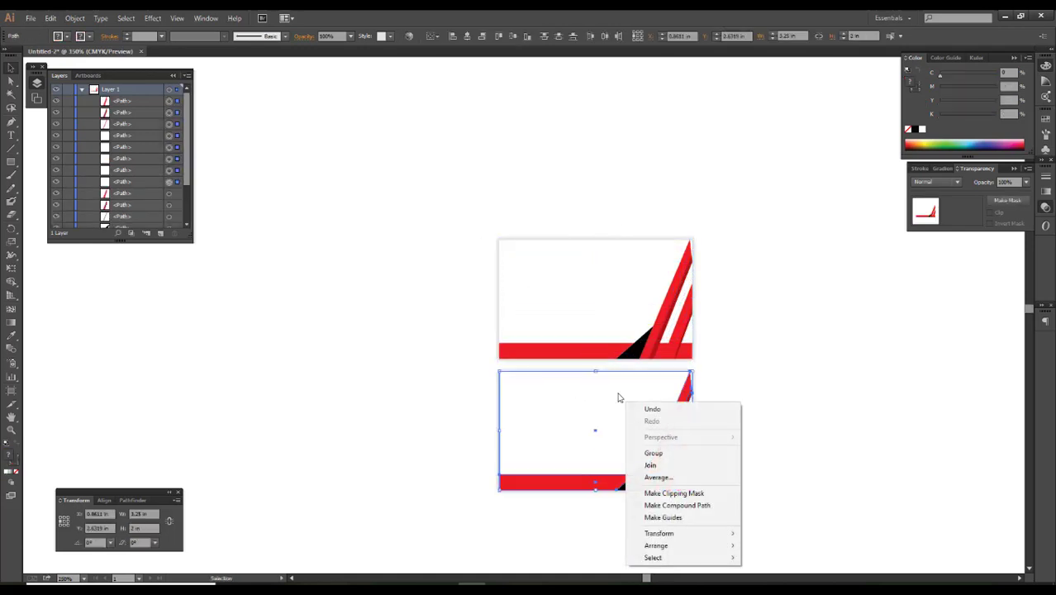
mouse_move(660, 533)
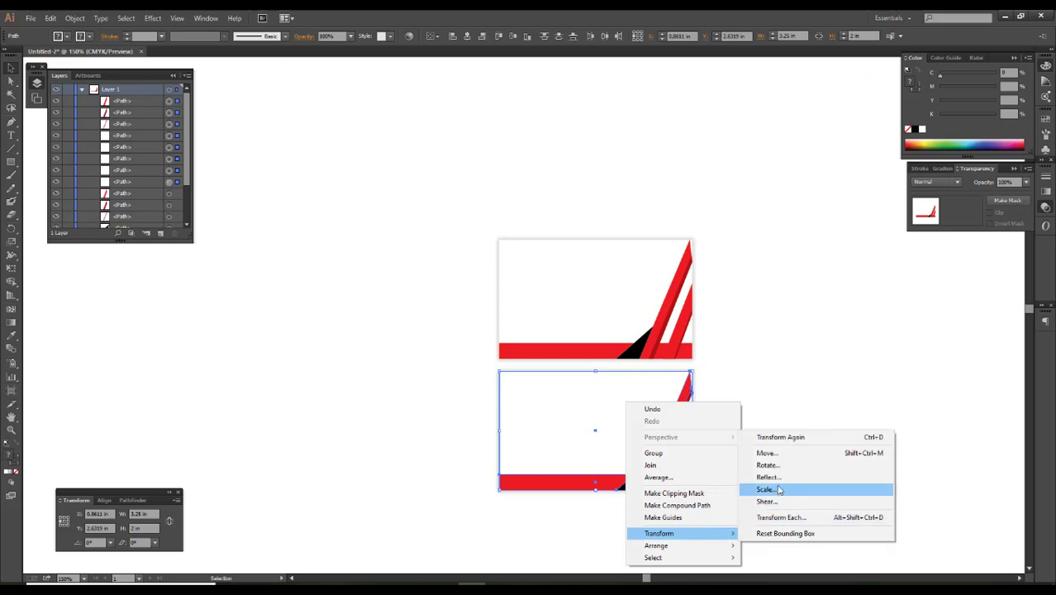
left_click(775, 477)
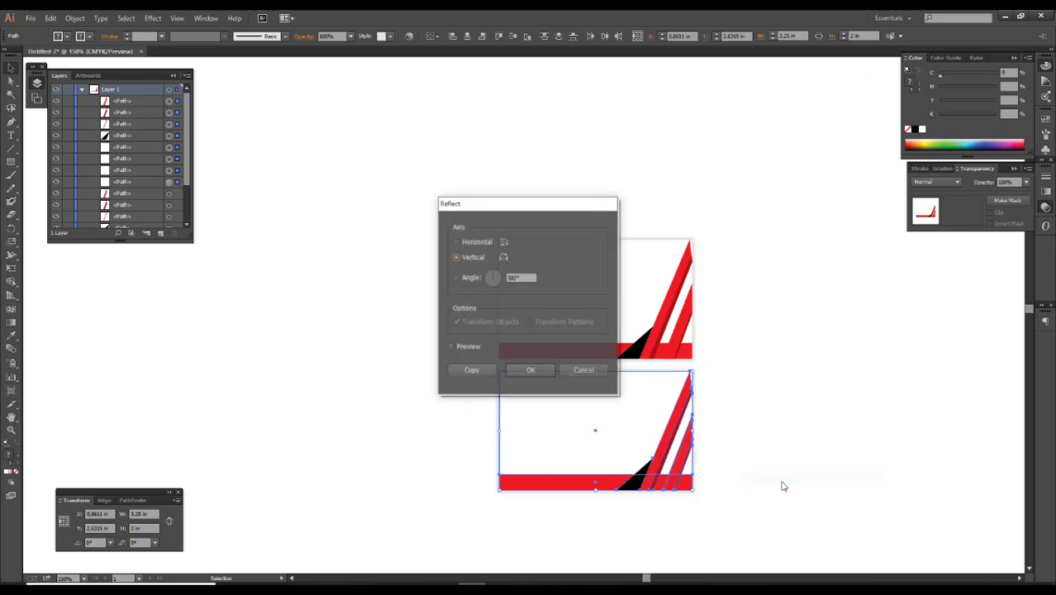
left_click(527, 374)
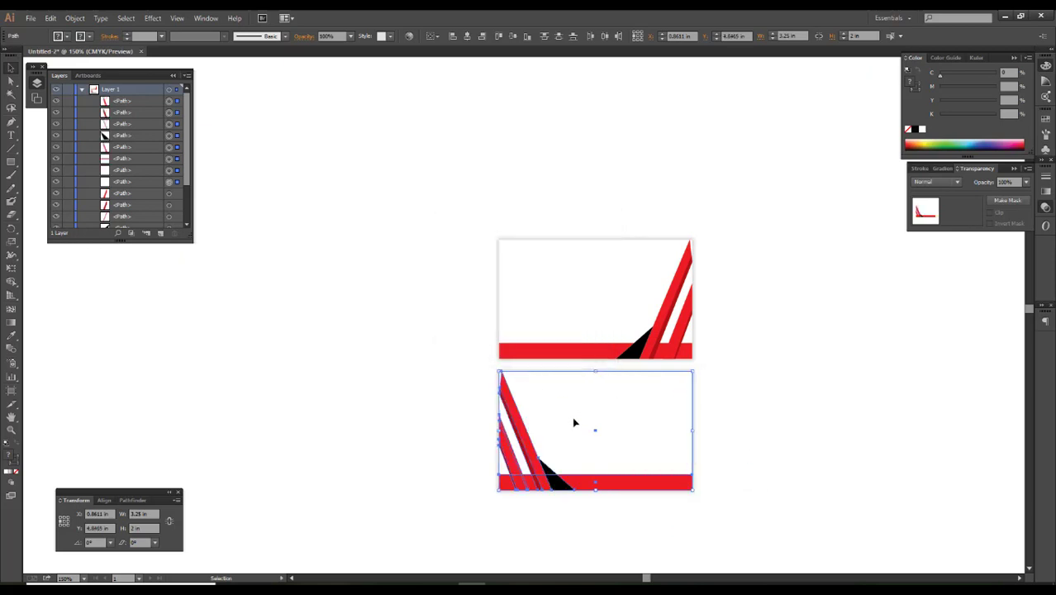
left_click_drag(574, 419, 572, 412)
Snap the lower card's stripe points onto its corner and edge.
left_click(731, 440)
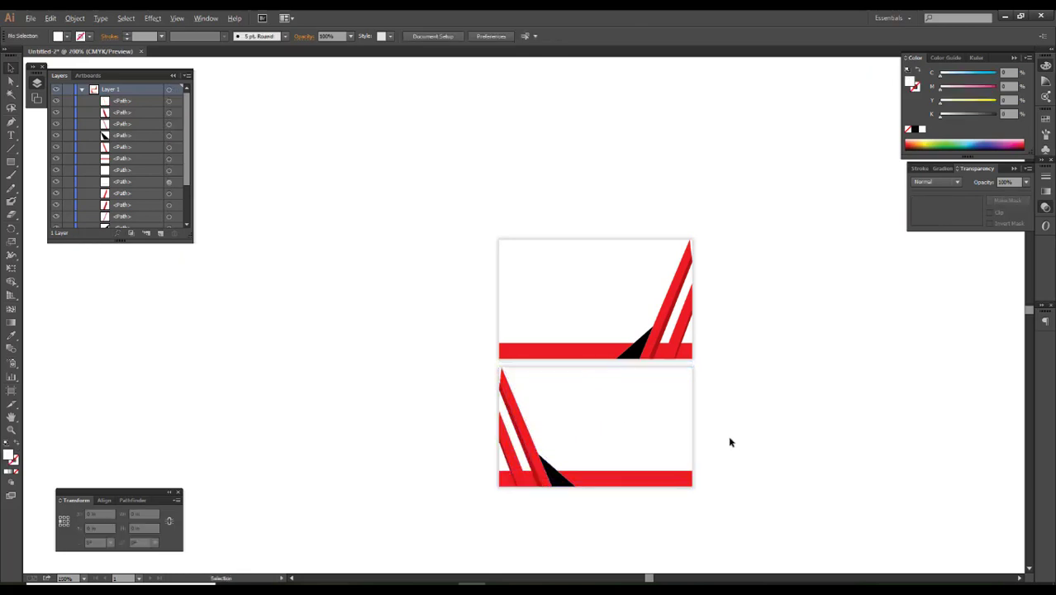
scroll(730, 438, "up", 1)
scroll(365, 271, "up", 1)
scroll(394, 234, "up", 2)
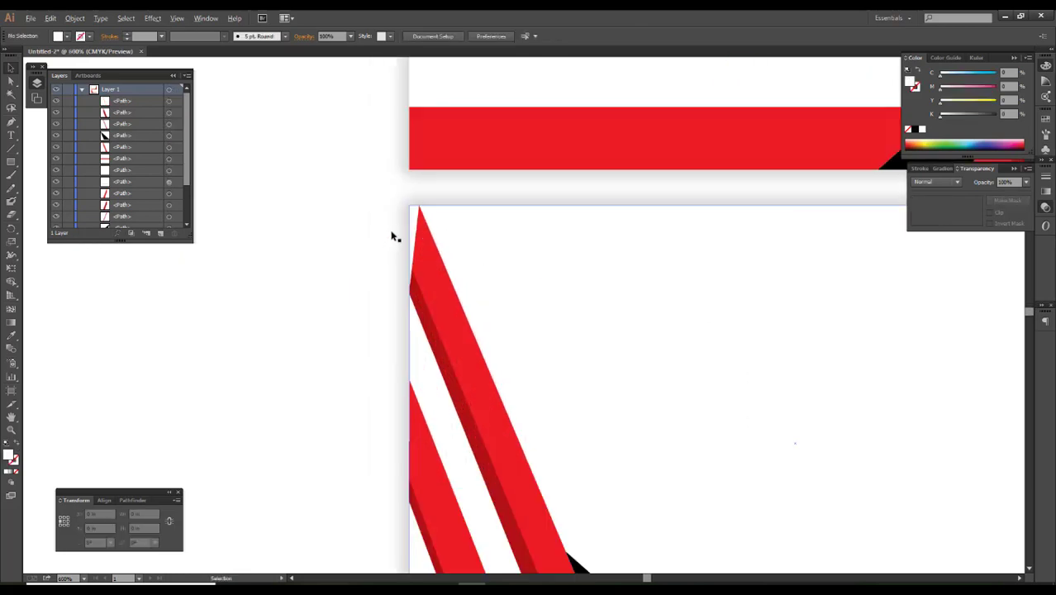
scroll(422, 197, "up", 2)
left_click_drag(444, 181, 426, 179)
left_click(325, 239)
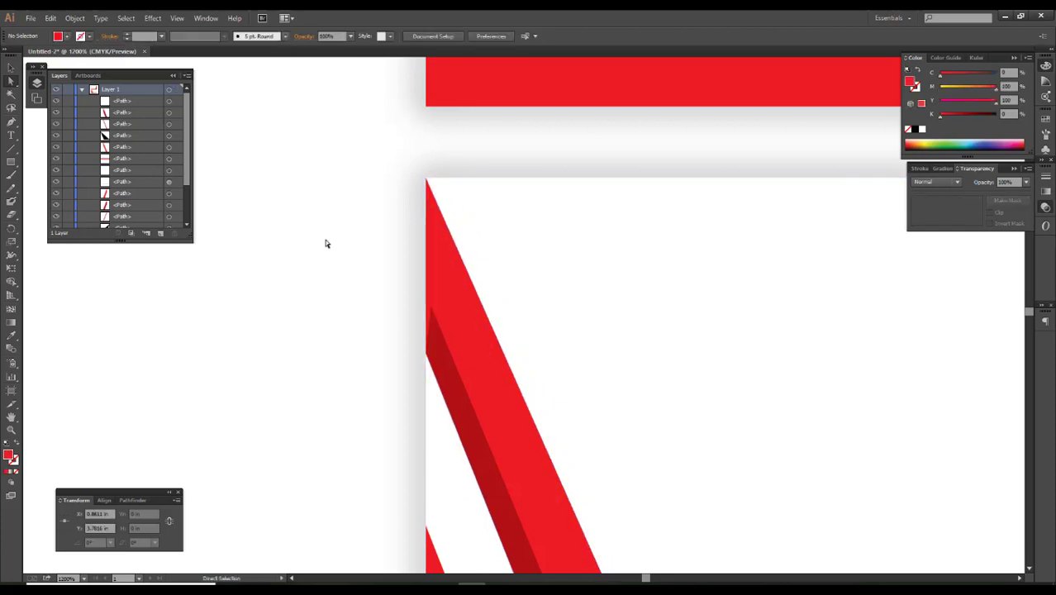
left_click_drag(432, 310, 427, 305)
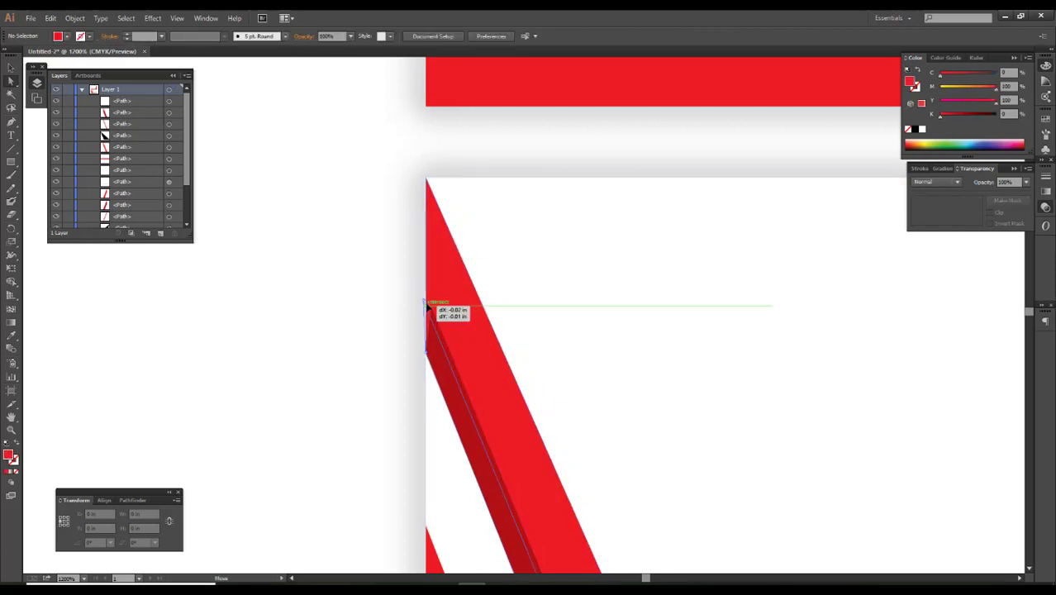
Pull the upper card's stripe points onto its corner and edge.
scroll(366, 306, "down", 3)
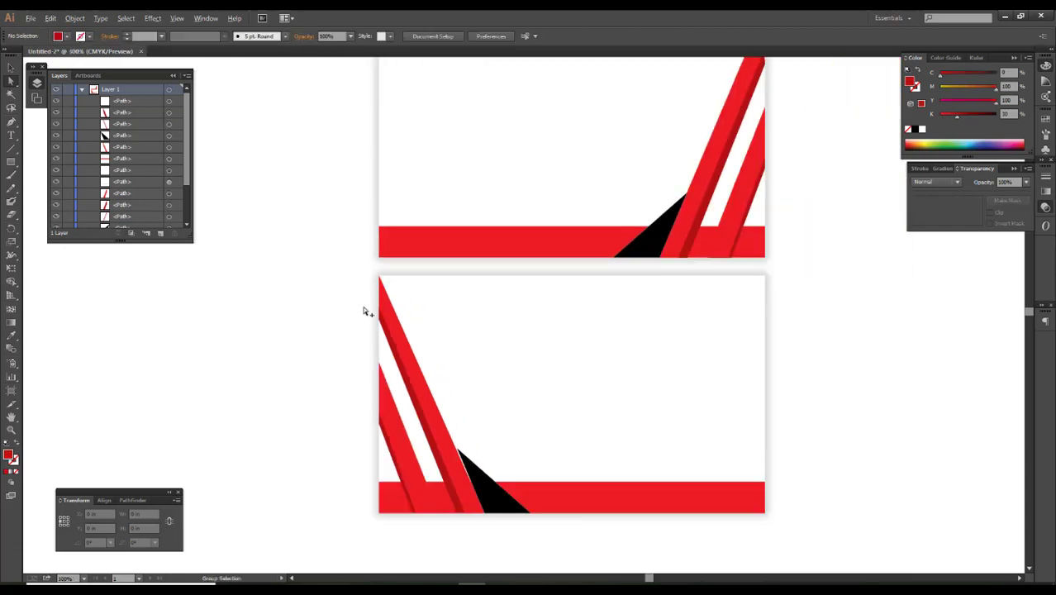
left_click_drag(737, 200, 667, 375)
scroll(691, 203, "up", 2)
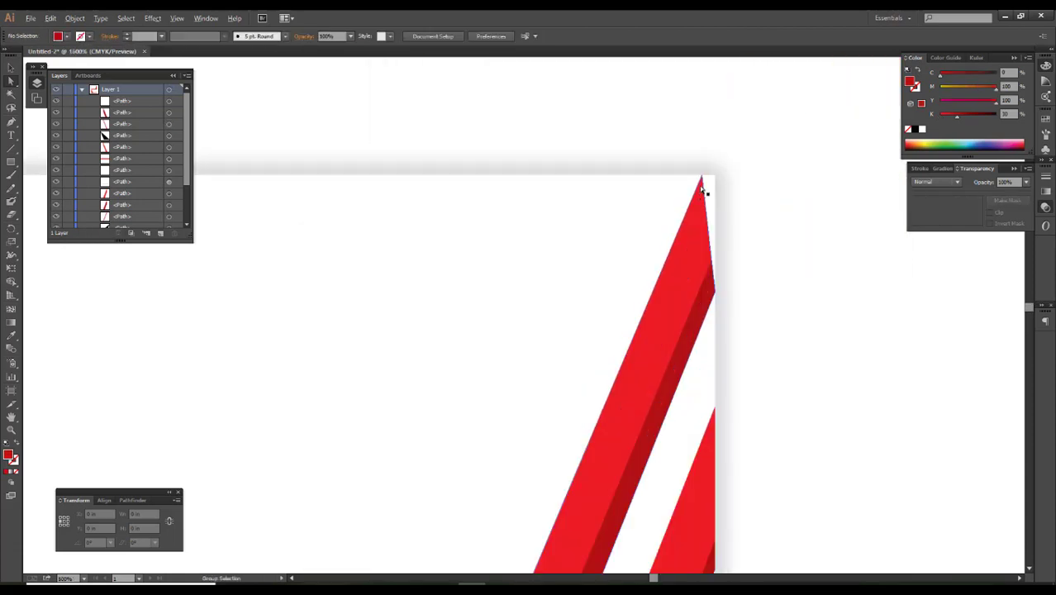
scroll(702, 188, "up", 2)
left_click_drag(701, 162, 726, 162)
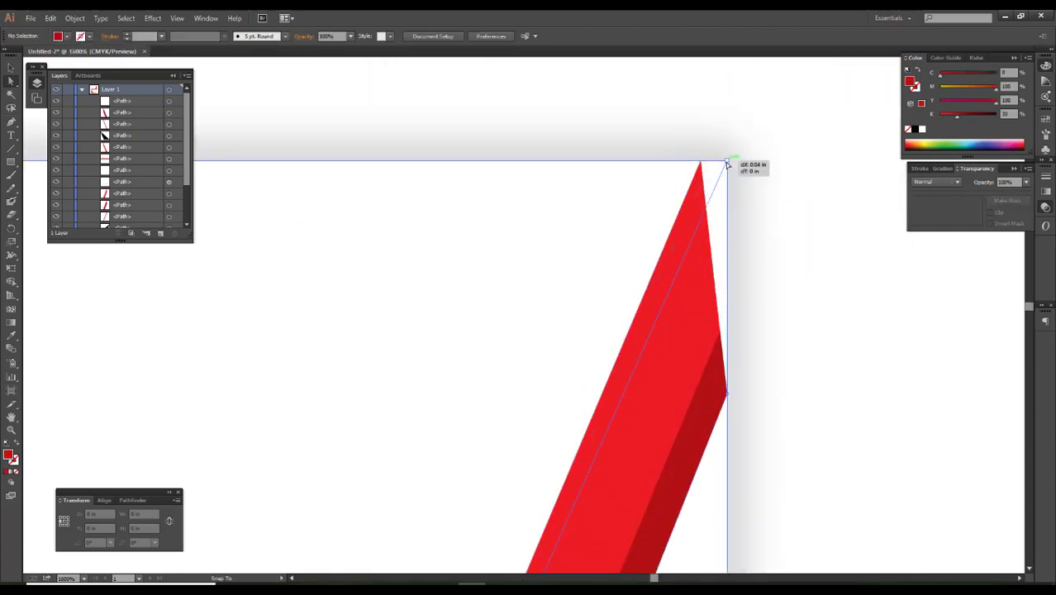
left_click_drag(720, 337, 724, 331)
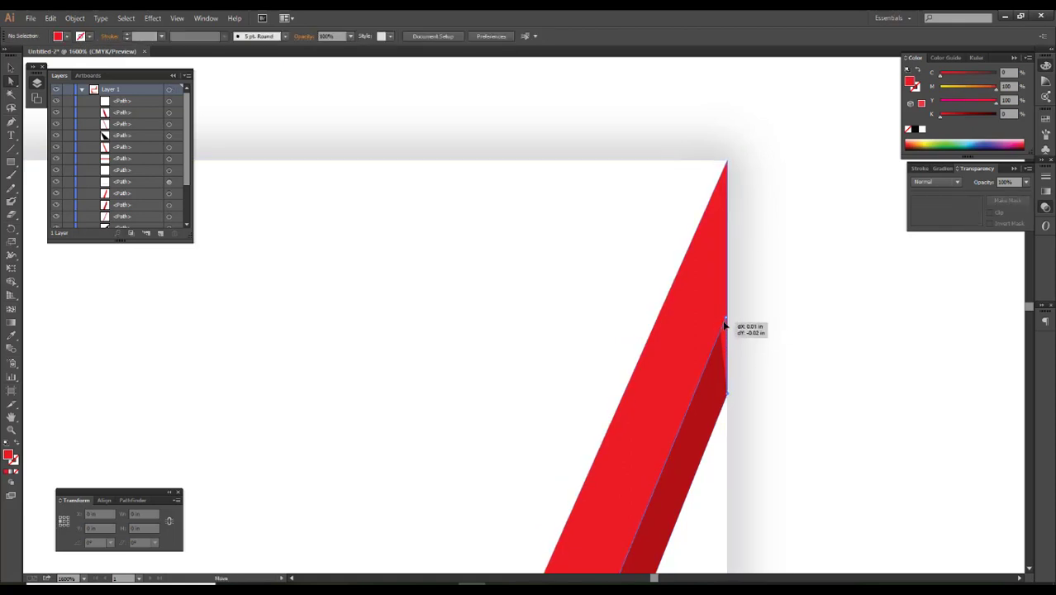
Move the black triangle tips so they sit flush against the red stripes.
scroll(735, 335, "down", 2)
scroll(777, 358, "down", 1)
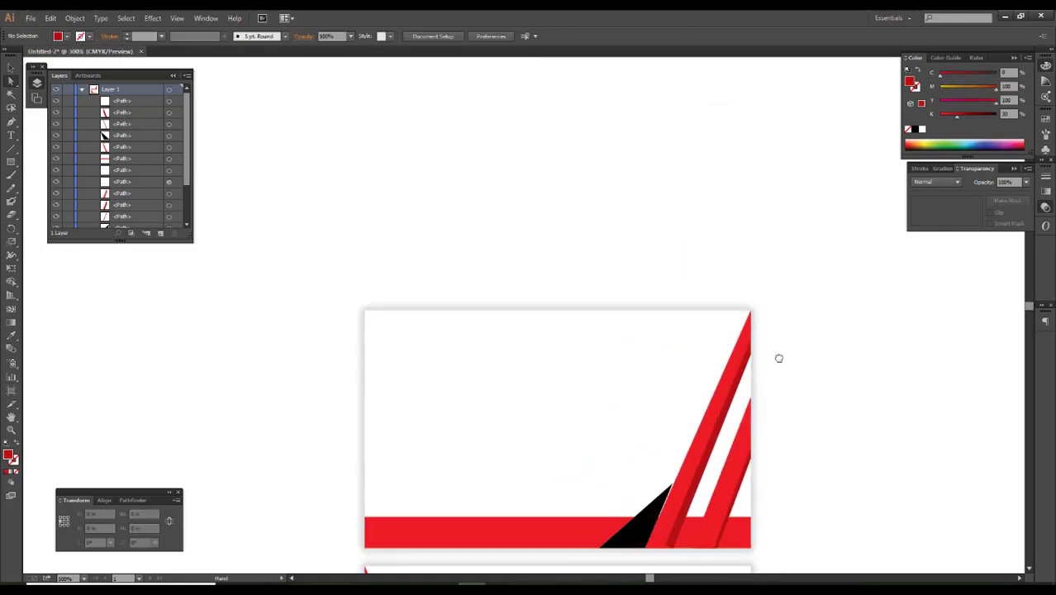
scroll(700, 373, "down", 3)
scroll(632, 367, "up", 3)
left_click_drag(616, 311, 621, 305)
scroll(621, 305, "down", 3)
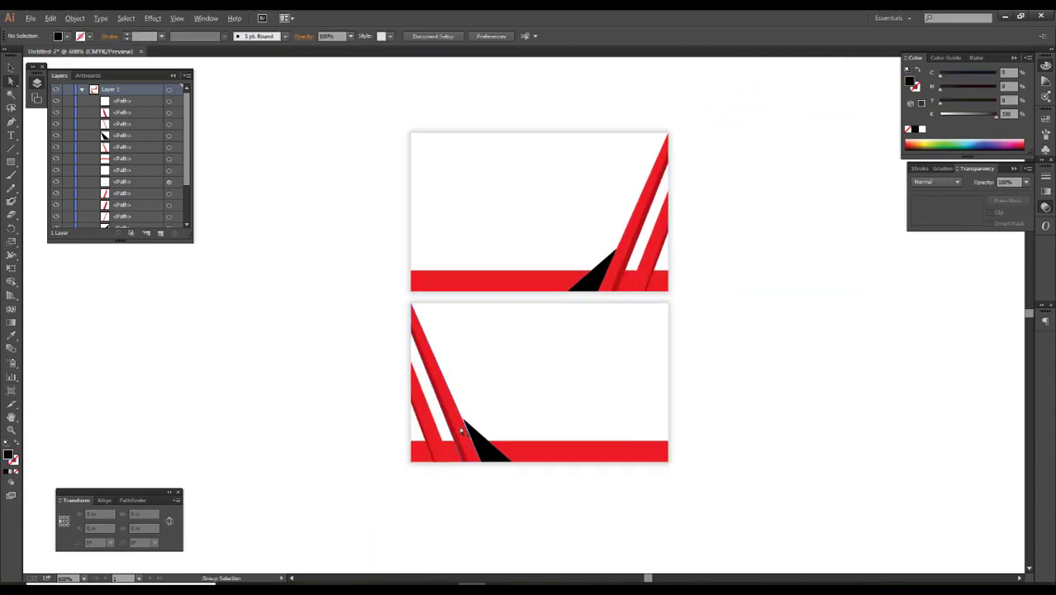
scroll(462, 430, "up", 3)
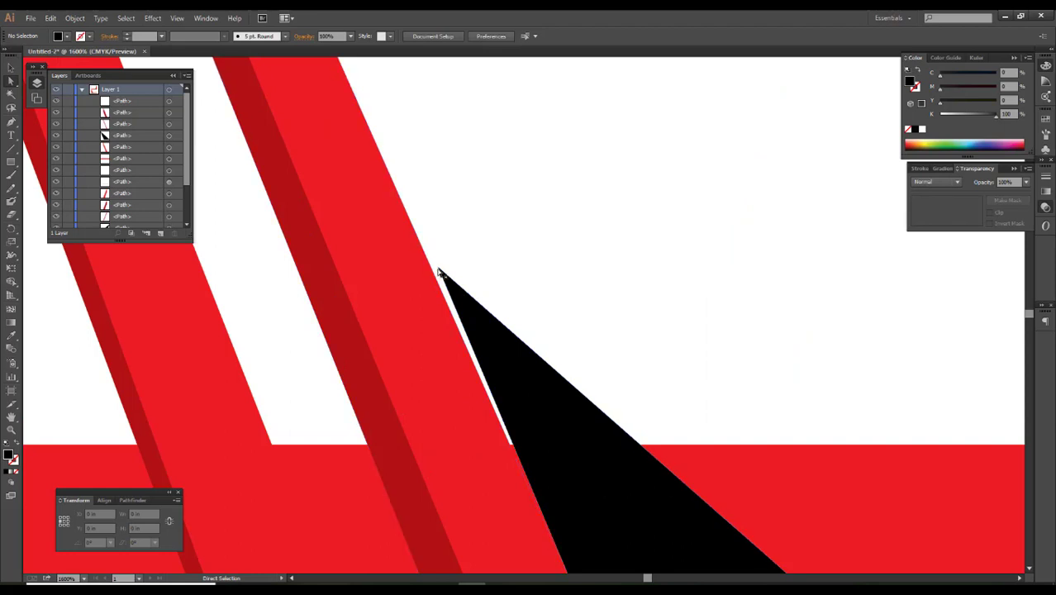
left_click_drag(440, 273, 422, 274)
scroll(464, 299, "down", 4)
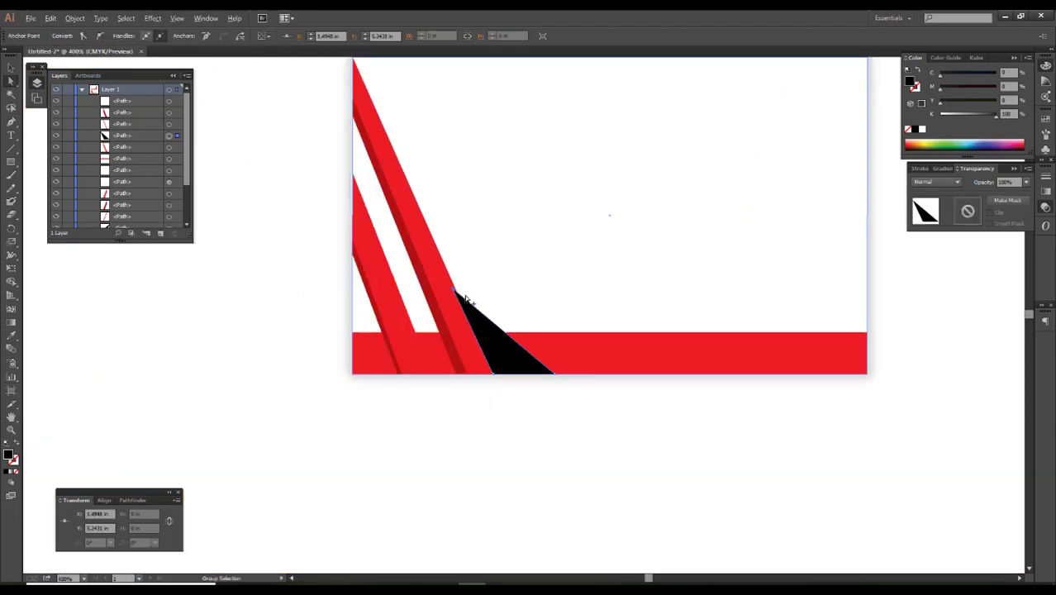
left_click(504, 265)
scroll(460, 294, "up", 4)
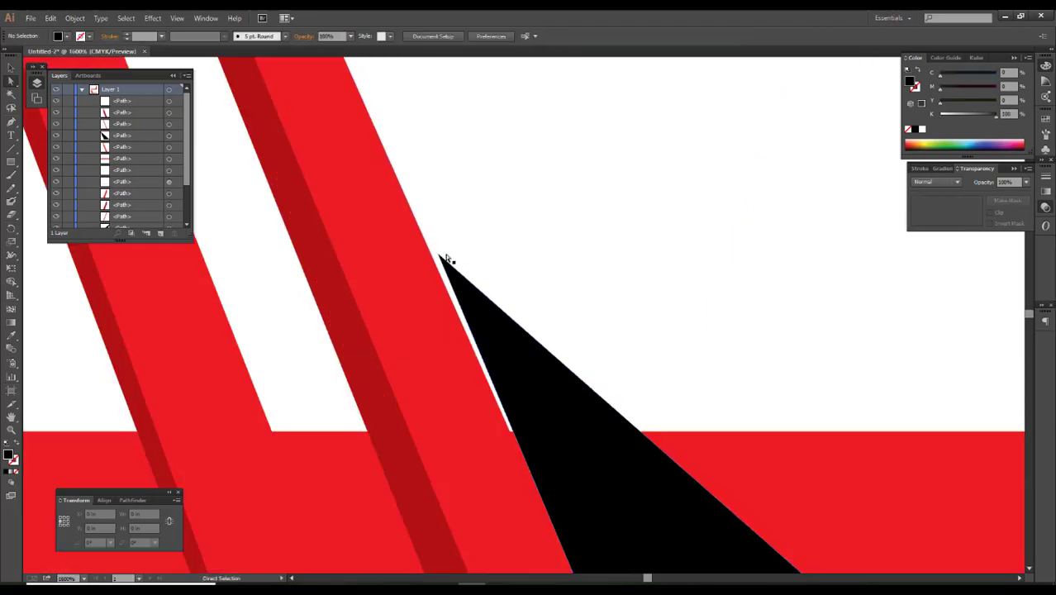
left_click_drag(440, 256, 432, 256)
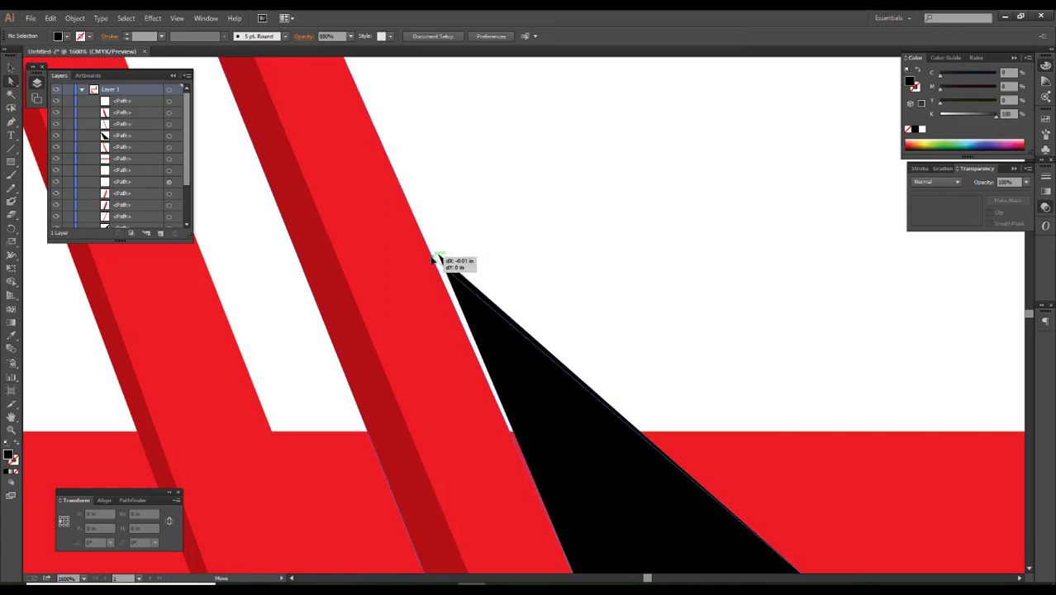
scroll(486, 283, "down", 6)
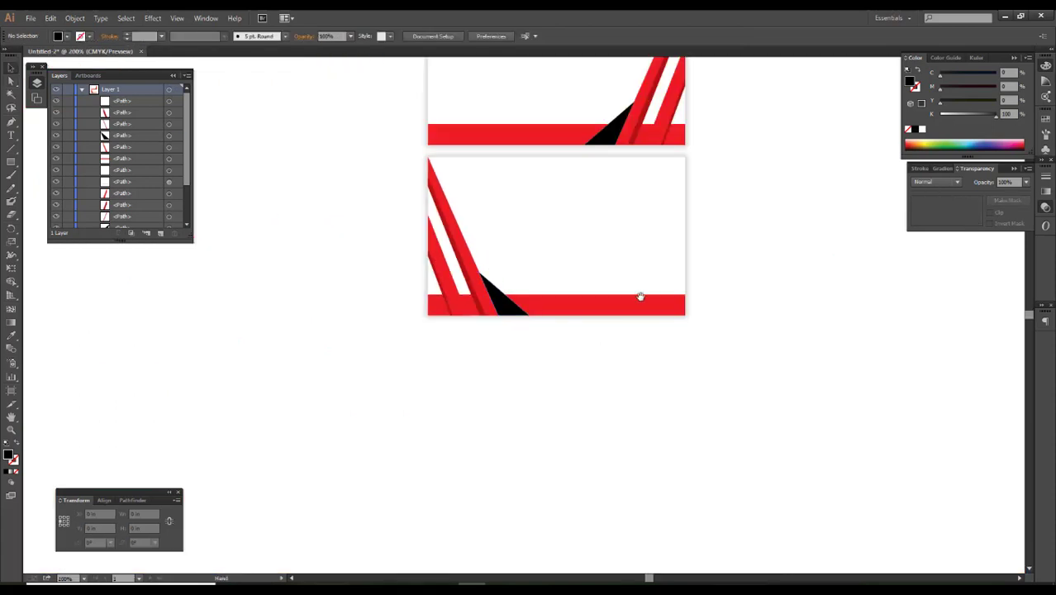
left_click_drag(641, 298, 611, 427)
scroll(710, 363, "up", 1)
scroll(455, 200, "up", 2)
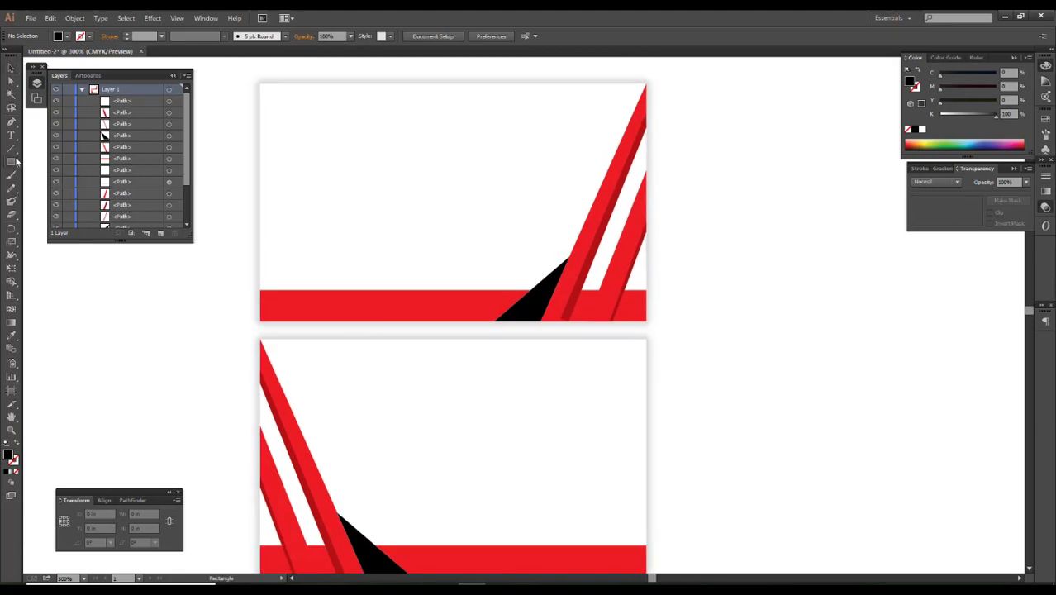
Draw a small rounded square on the upper card and tilt it at a slant.
left_click_drag(11, 161, 54, 181)
left_click_drag(357, 171, 392, 202)
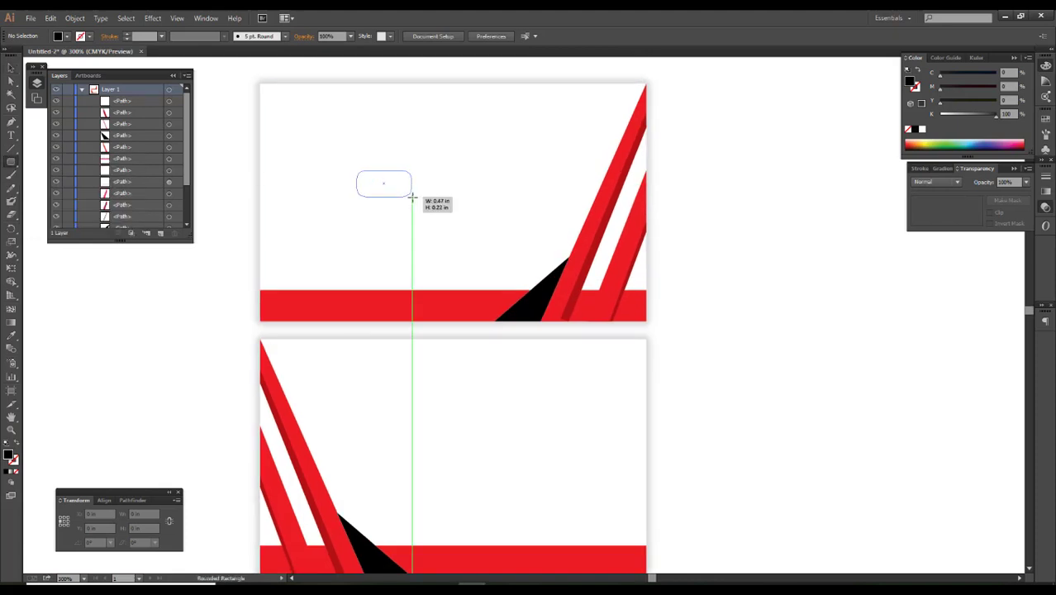
key("v")
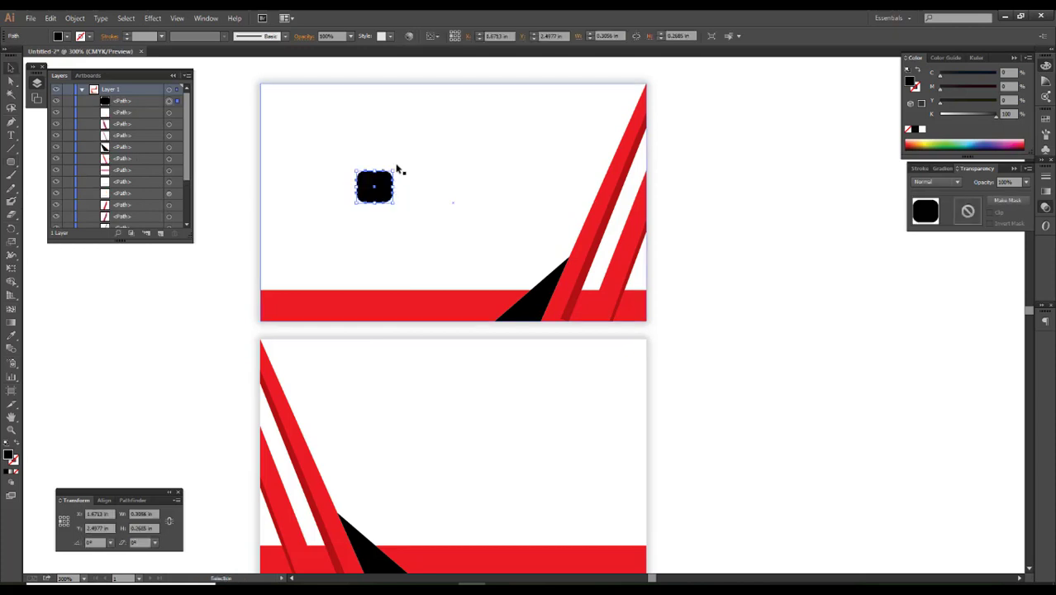
left_click_drag(405, 202, 419, 183)
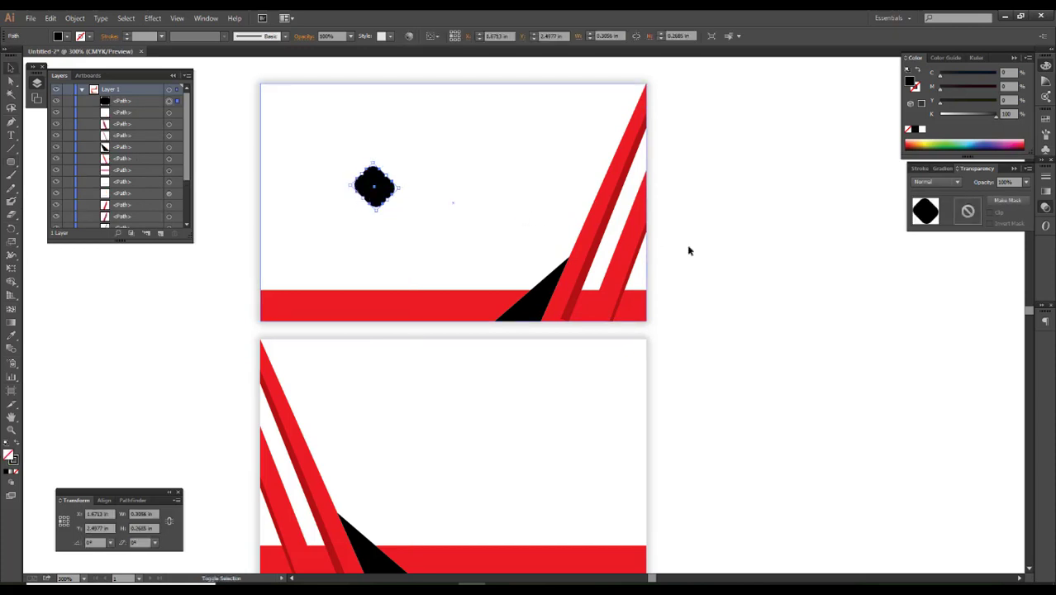
key("shift+x")
scroll(378, 210, "up", 1)
scroll(378, 210, "up", 1)
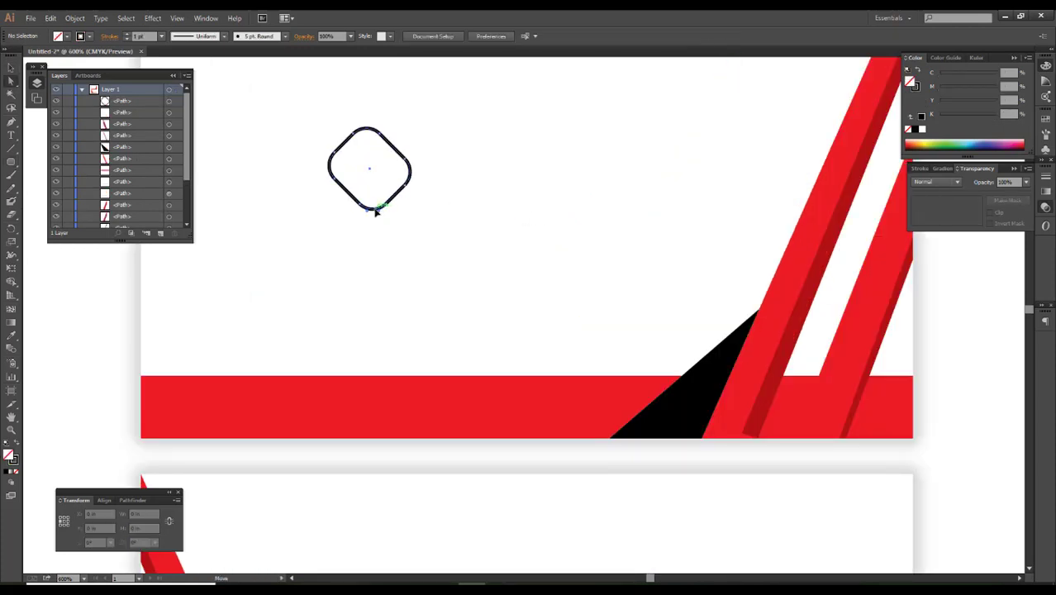
key("a")
key("v")
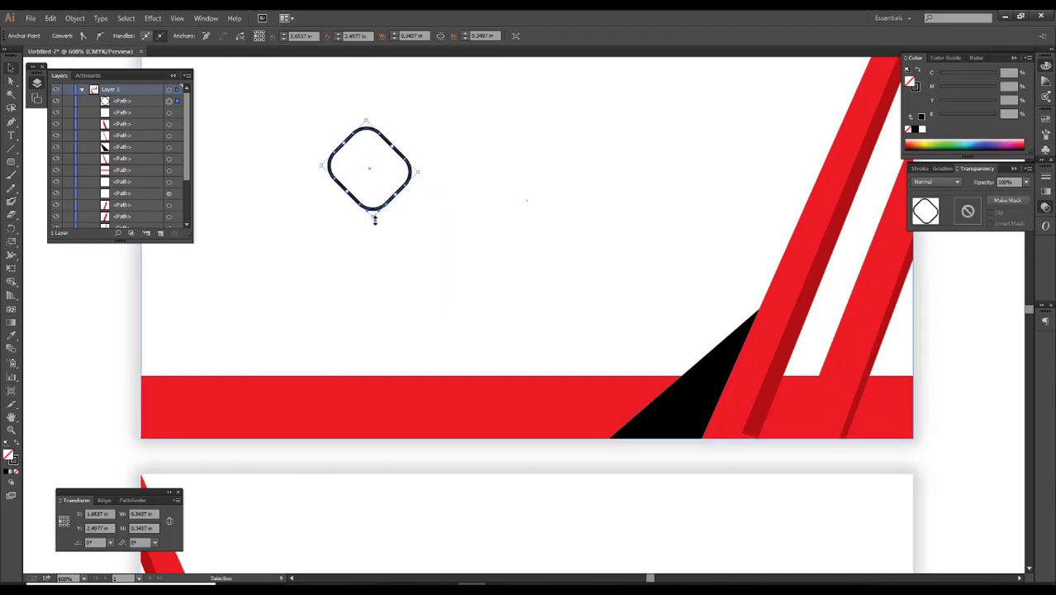
left_click_drag(376, 217, 394, 221)
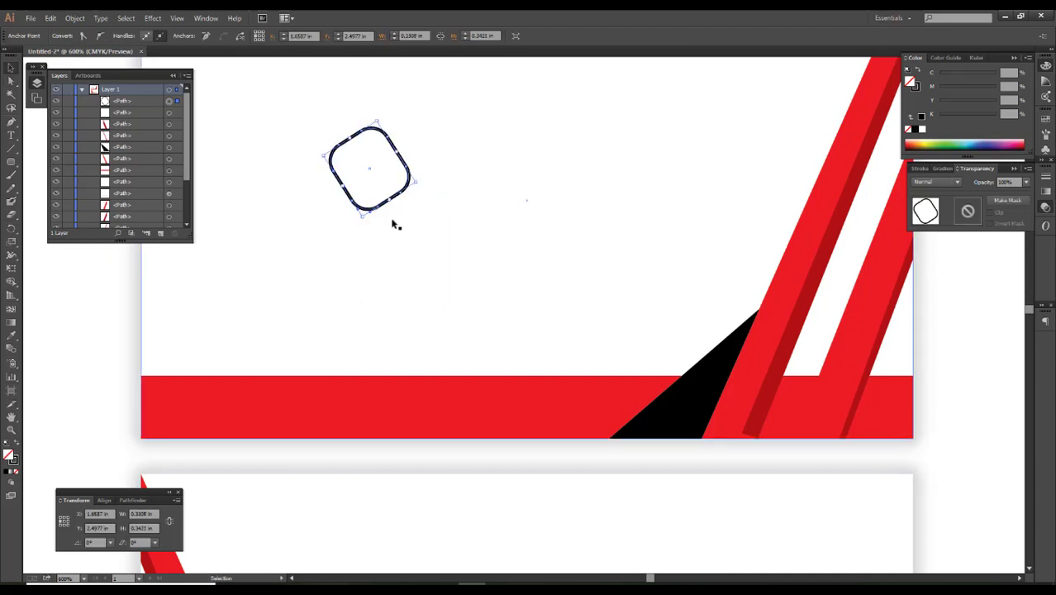
scroll(394, 221, "down", 2)
scroll(275, 258, "down", 1)
left_click(212, 265)
scroll(252, 313, "up", 1)
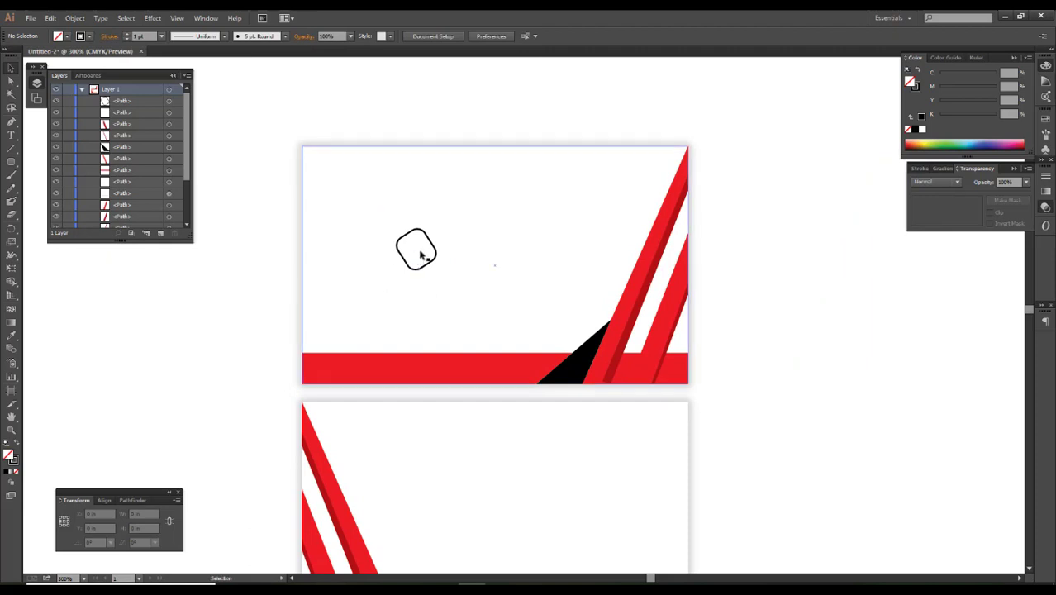
left_click_drag(436, 251, 420, 233)
scroll(405, 235, "up", 1)
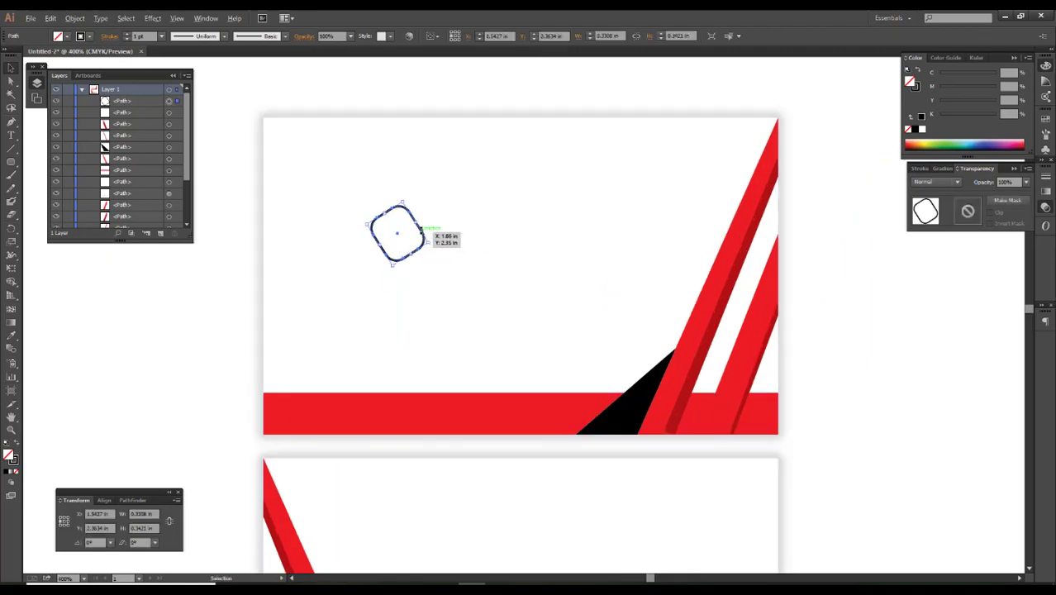
Fill the tilted rounded square with solid red and no stroke.
key("shift+x")
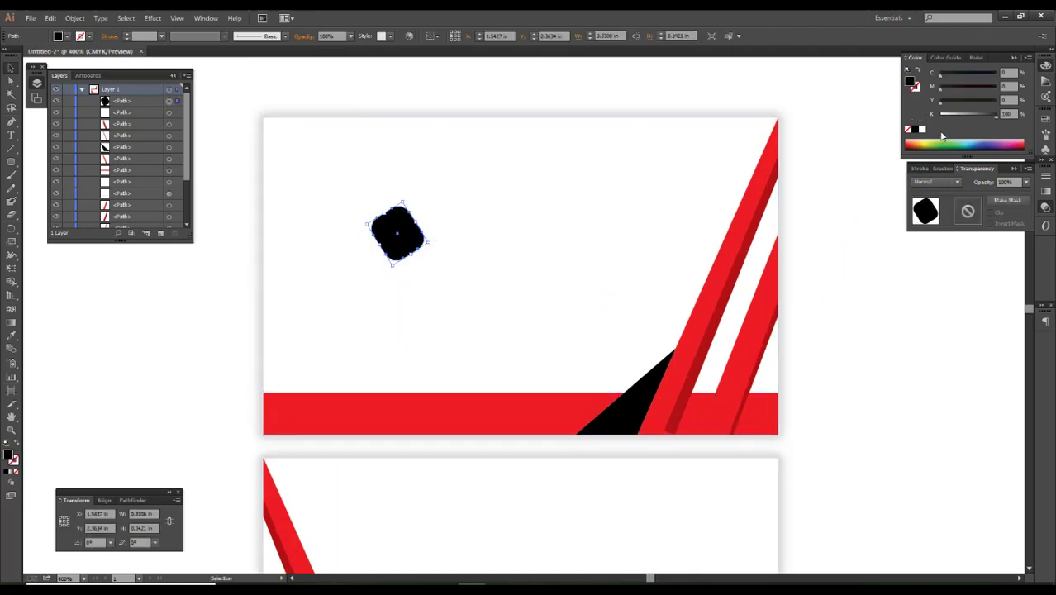
left_click(907, 129)
left_click(1004, 100)
type("0")
key("Return")
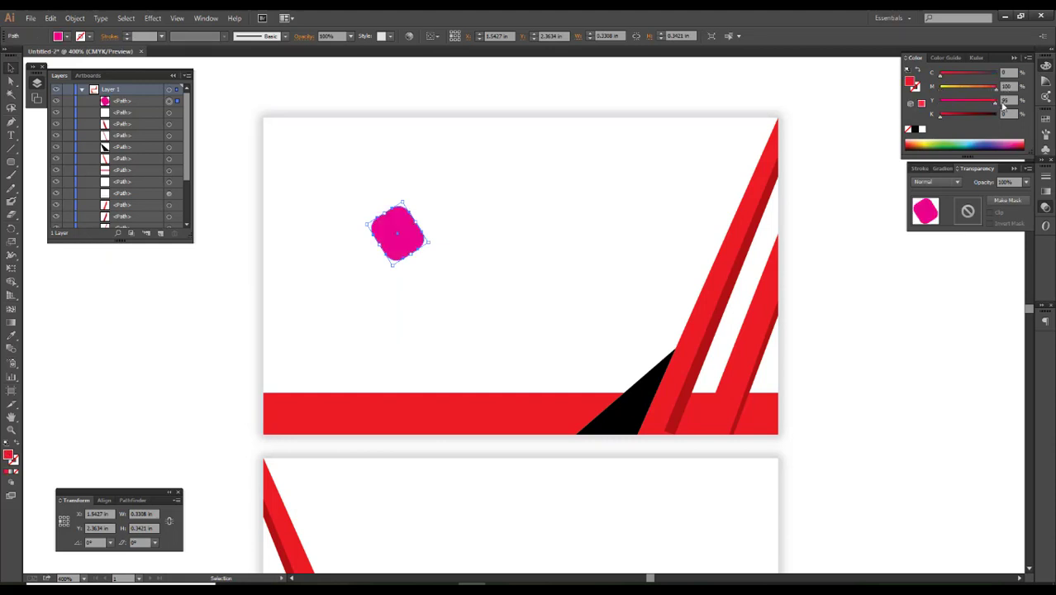
left_click(936, 286)
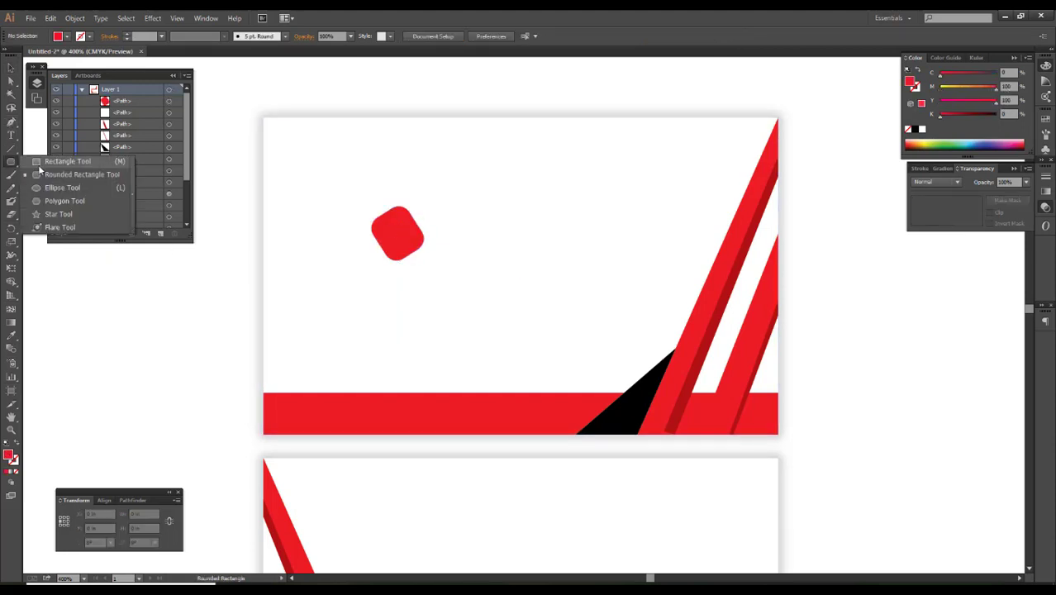
Draw a bright red circle overlapping the rounded square.
left_click_drag(15, 163, 43, 185)
left_click_drag(404, 243, 433, 271)
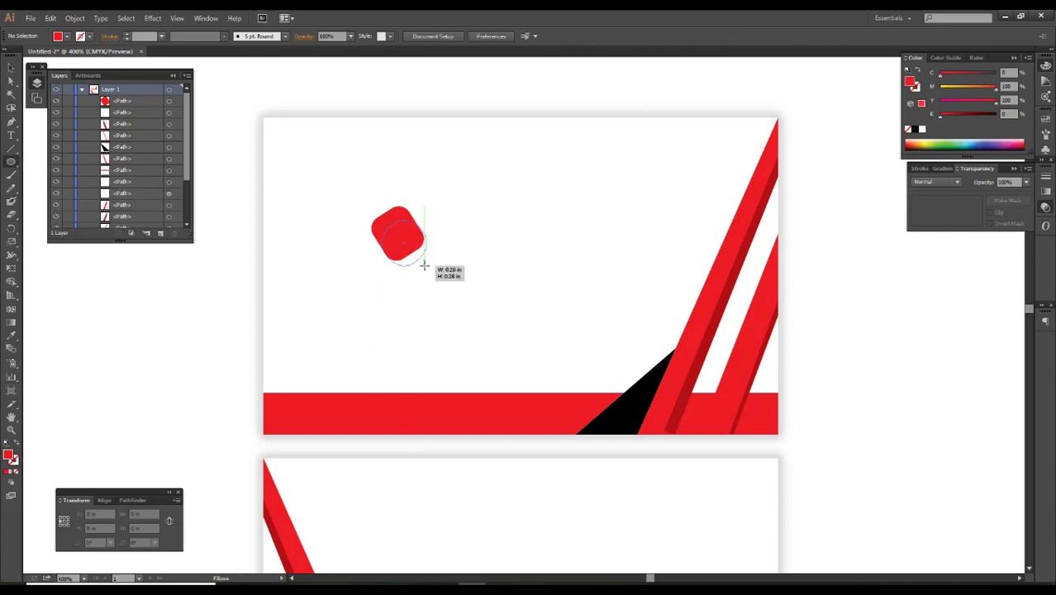
left_click(208, 288)
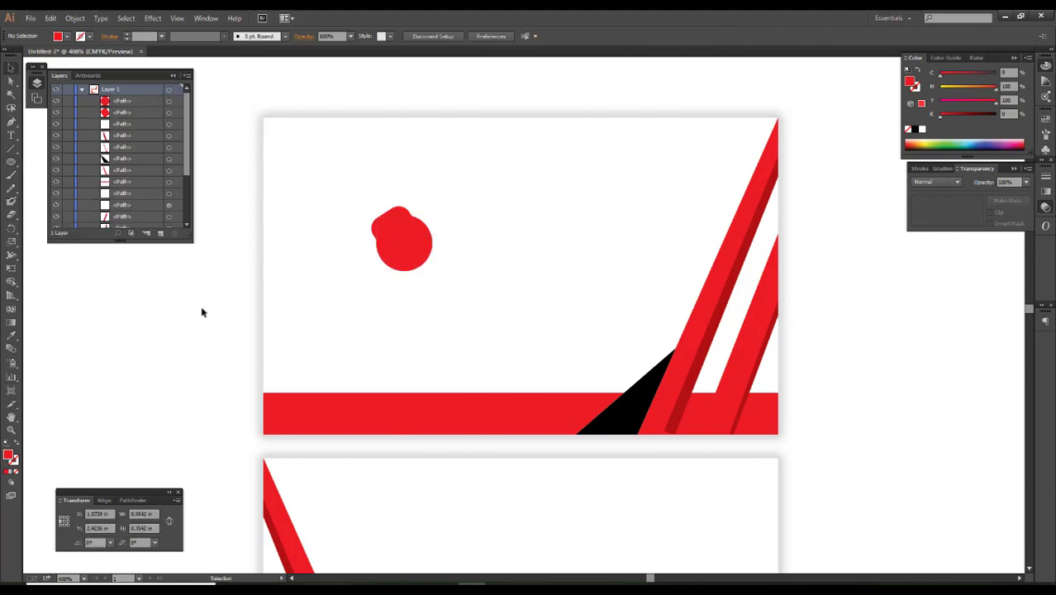
Give the rounded square the stripe's darker red with the Eyedropper.
left_click(392, 216)
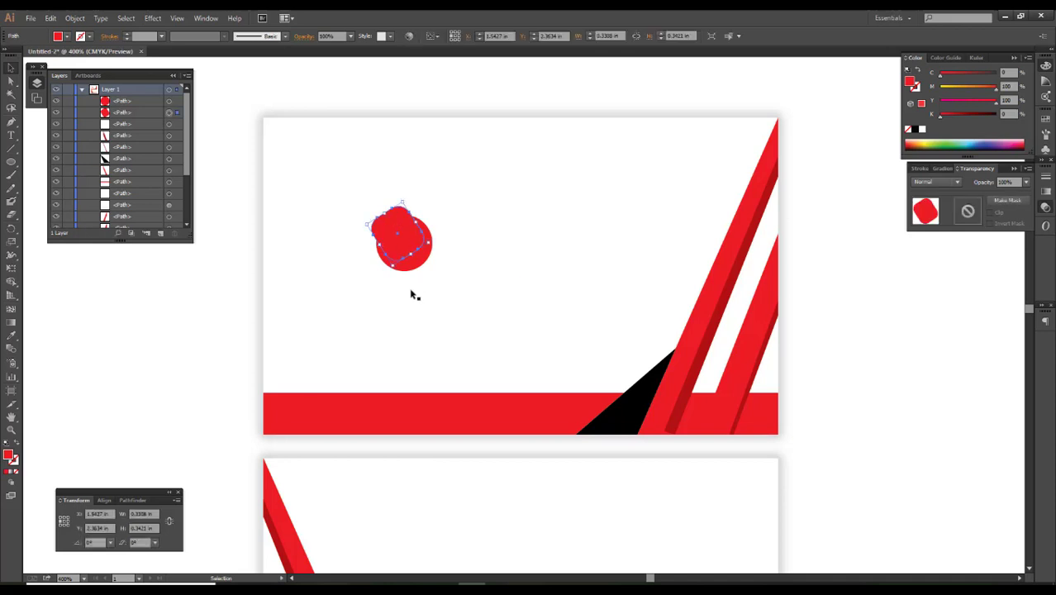
key("i")
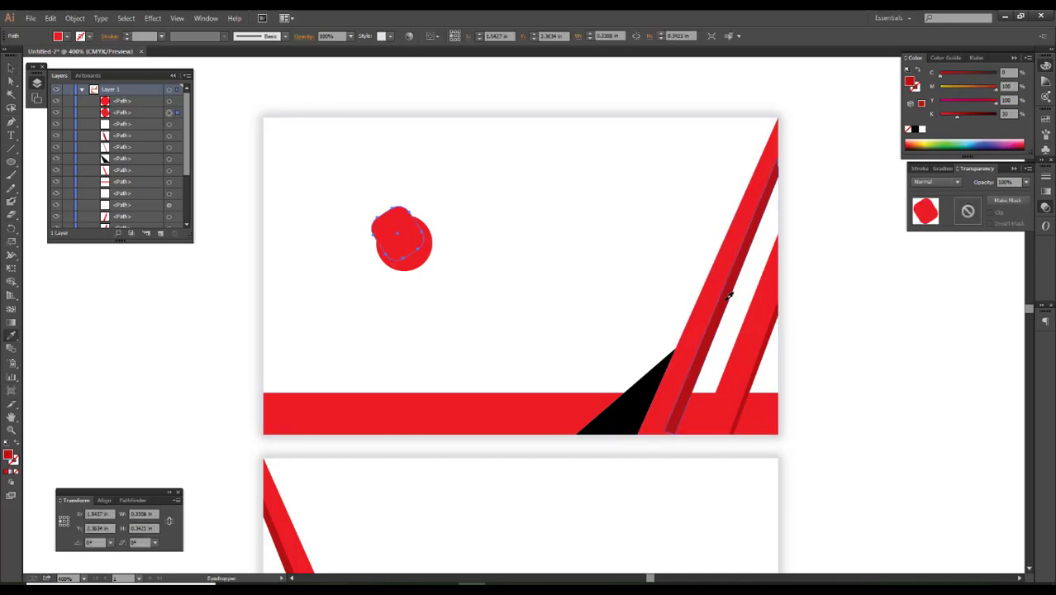
left_click(729, 296)
key("v")
left_click(847, 315)
scroll(397, 221, "up", 1)
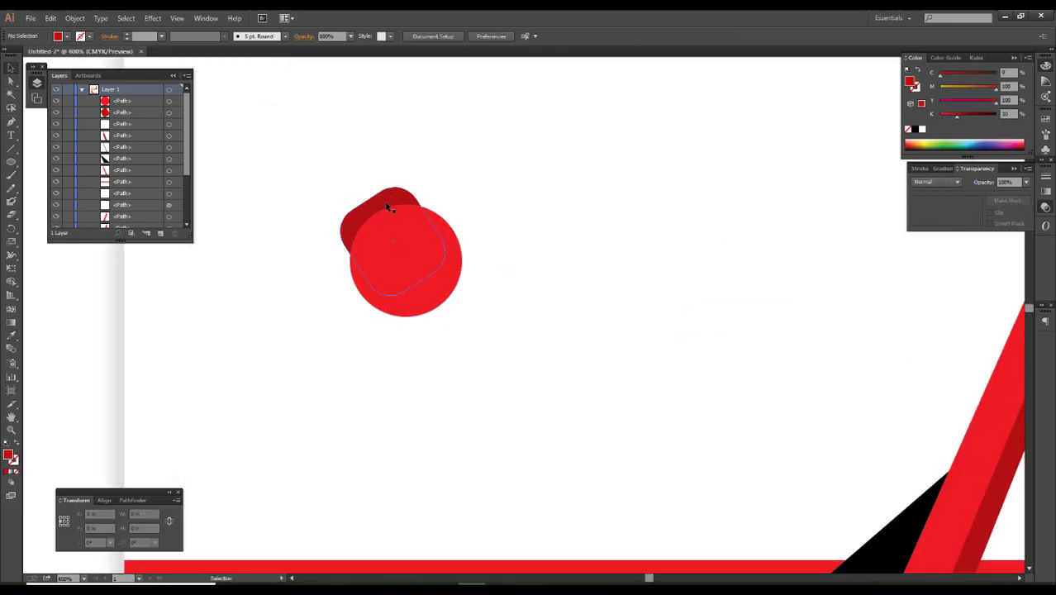
left_click(390, 208)
Group the two red logo shapes and draw a white circle inside the red circle.
scroll(428, 257, "down", 1)
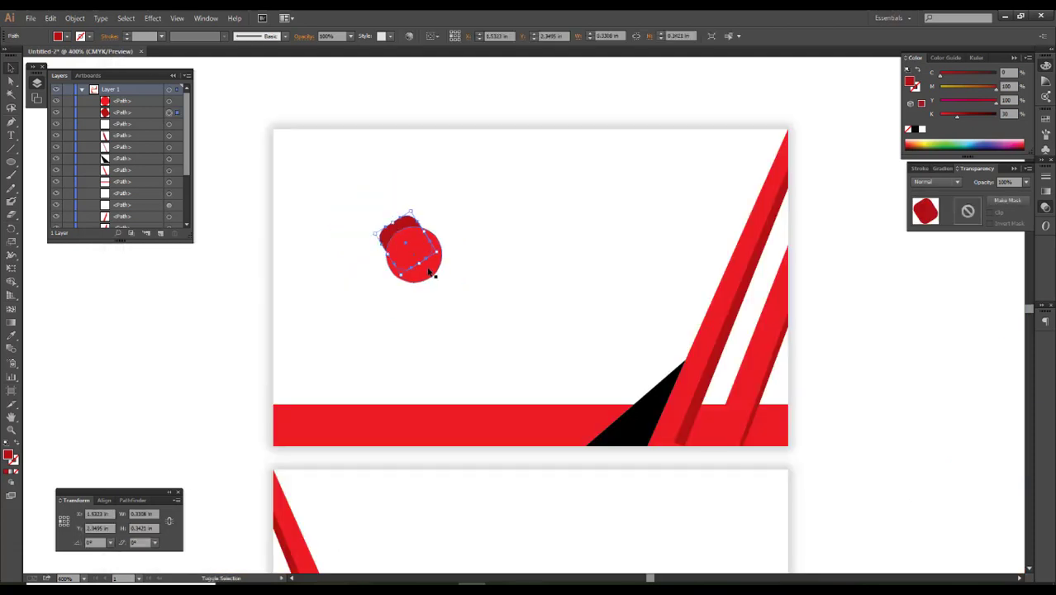
key("ctrl+g")
left_click(212, 316)
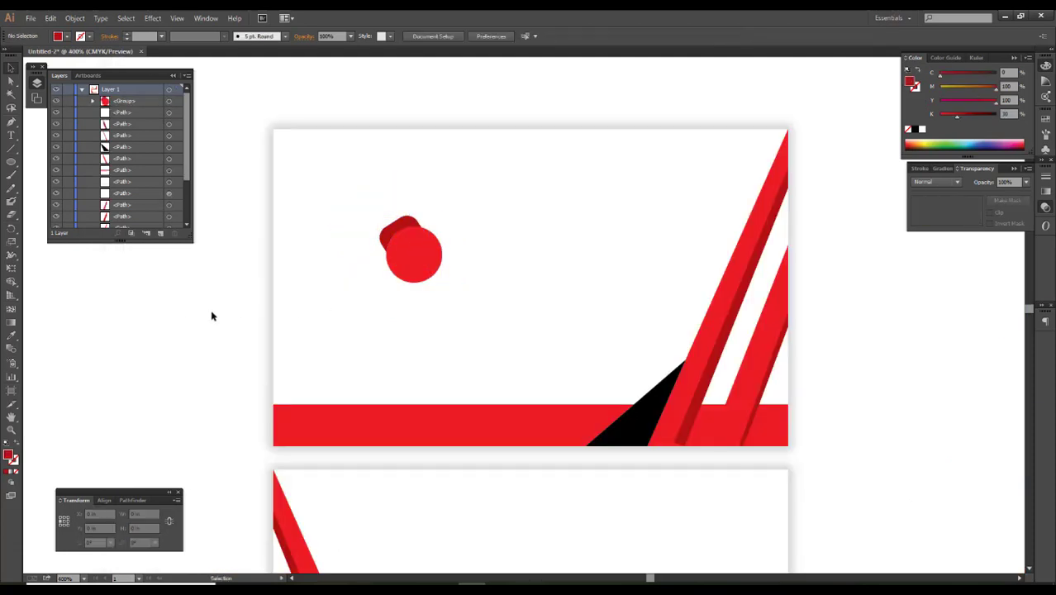
left_click(14, 163)
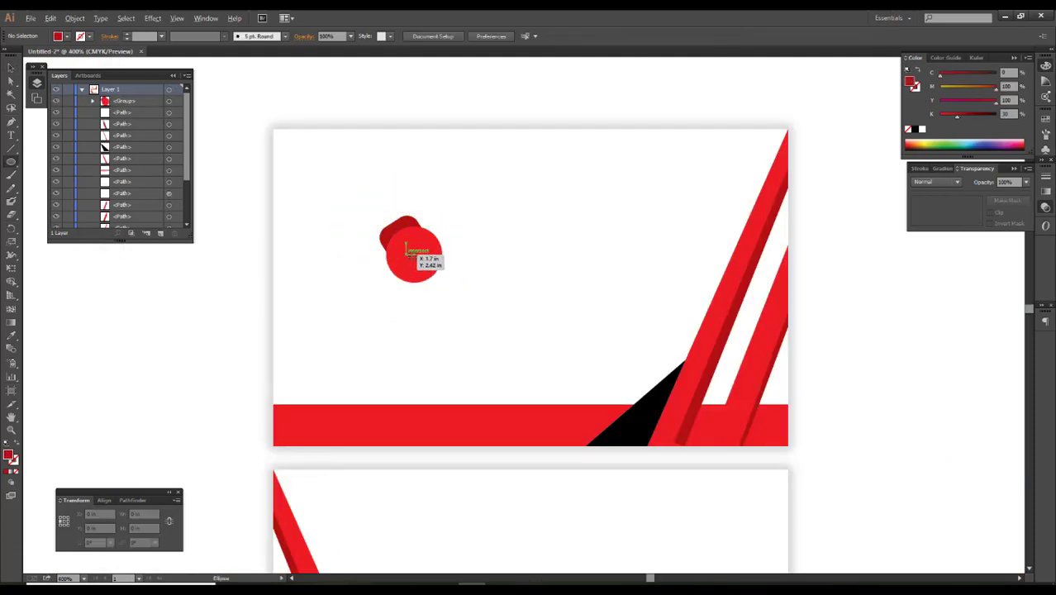
left_click_drag(417, 256, 428, 266)
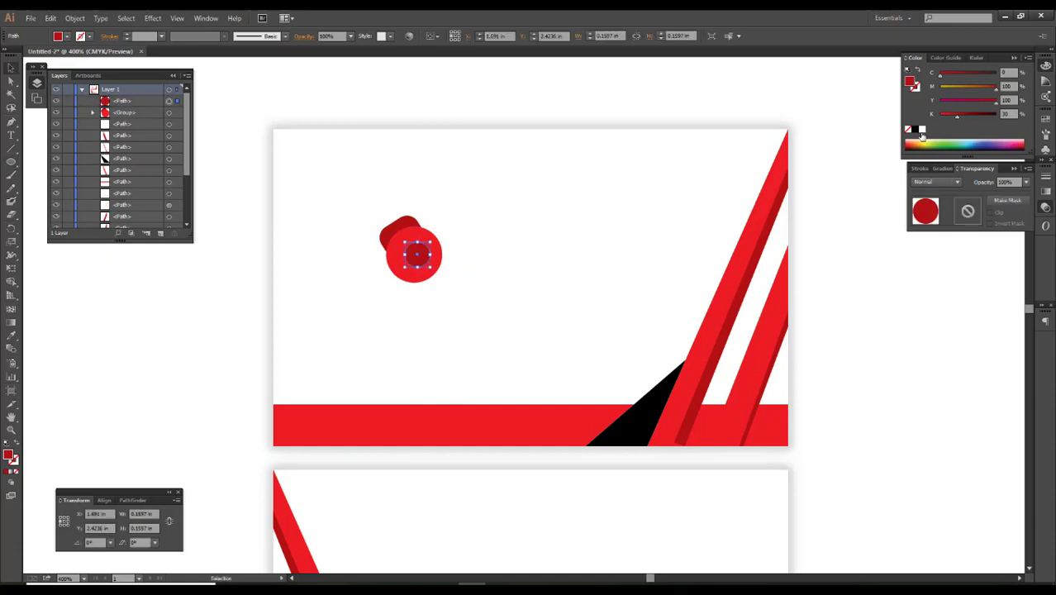
left_click(923, 128)
left_click(459, 295)
Duplicate the white circle upward and scale the copy down to a small dot.
scroll(420, 269, "up", 1, "alt")
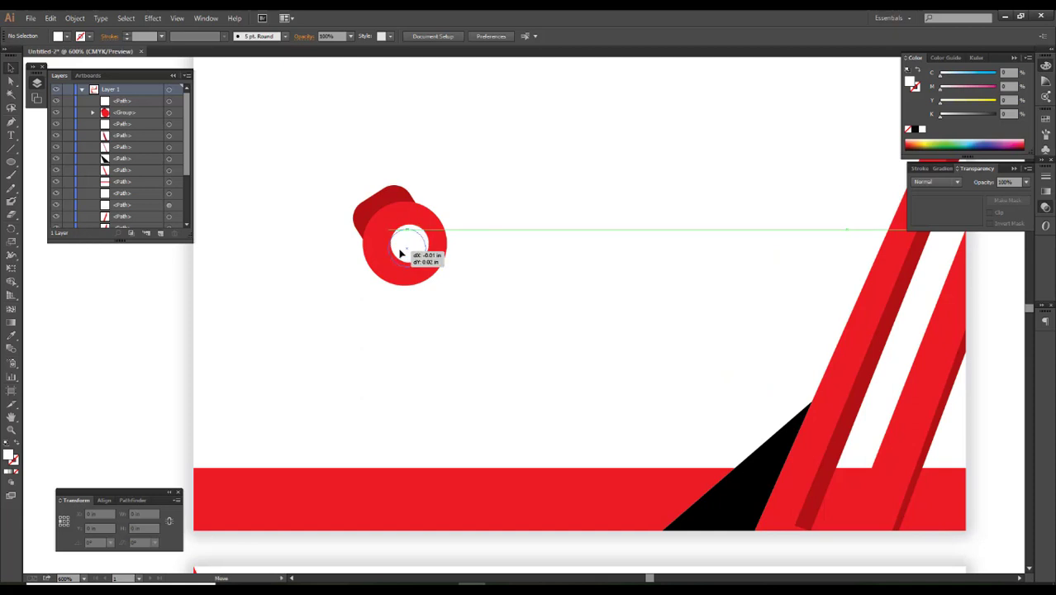
left_click(404, 252)
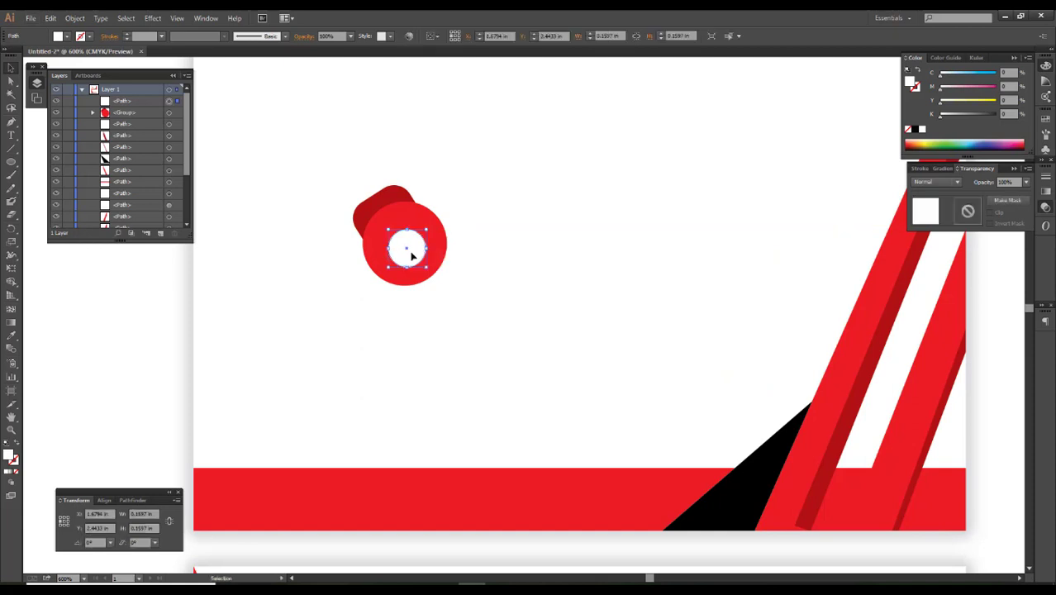
left_click_drag(412, 256, 426, 201)
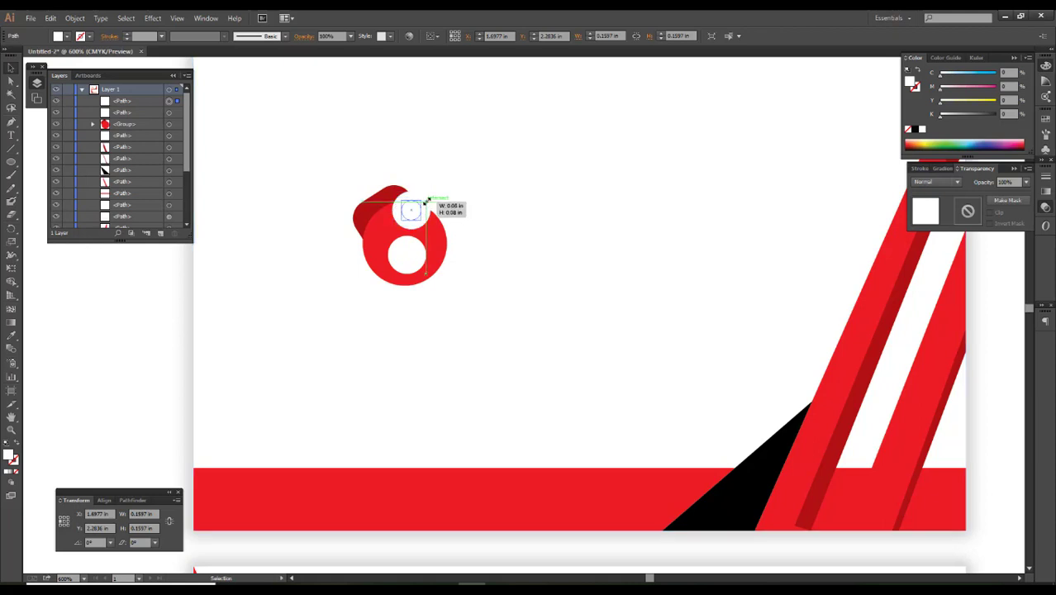
left_click_drag(425, 201, 412, 226)
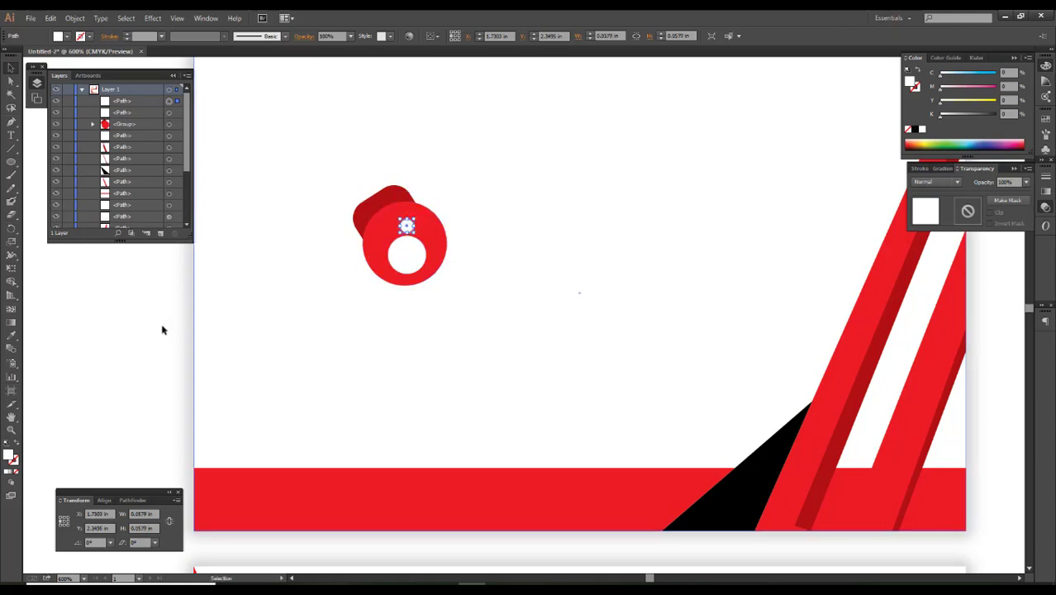
left_click(332, 335)
key("ctrl+minus")
left_click_drag(597, 274, 558, 250)
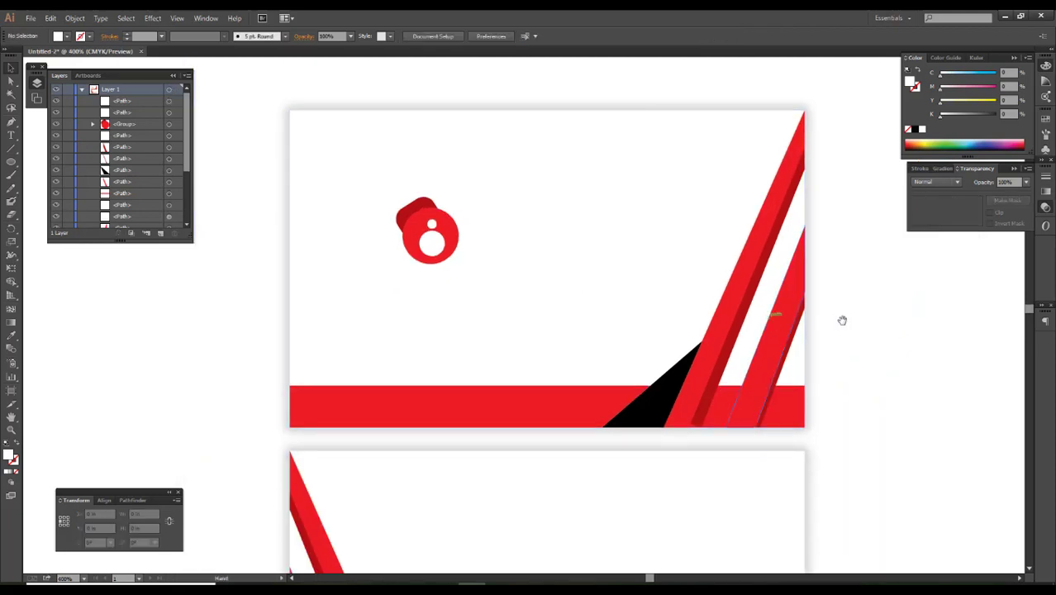
left_click_drag(841, 319, 757, 324)
Add 'LOGO HERE' text and scale it to sit above the logo.
key("t")
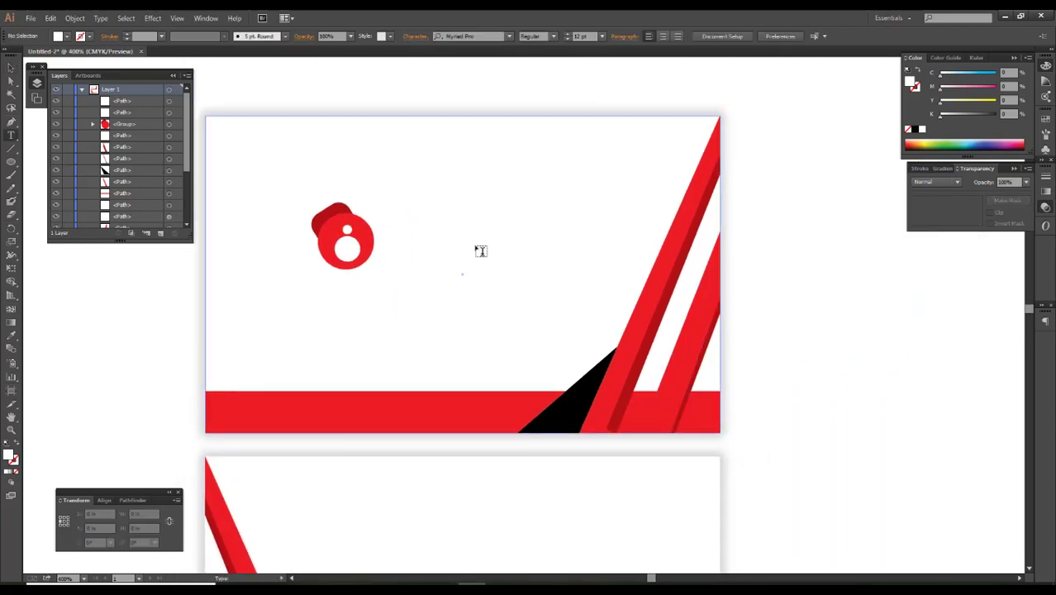
left_click(481, 250)
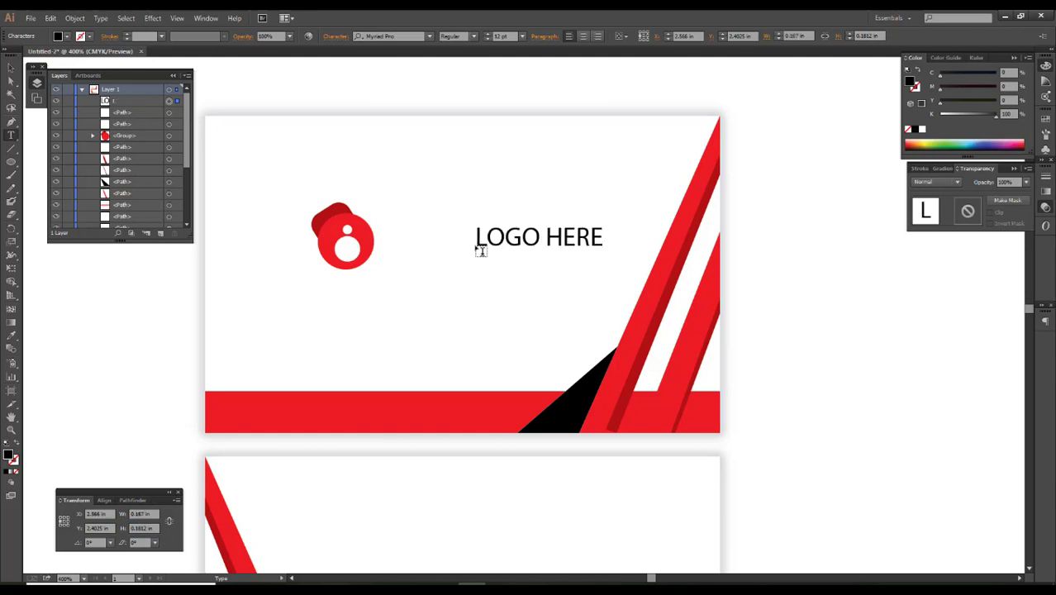
key("Escape")
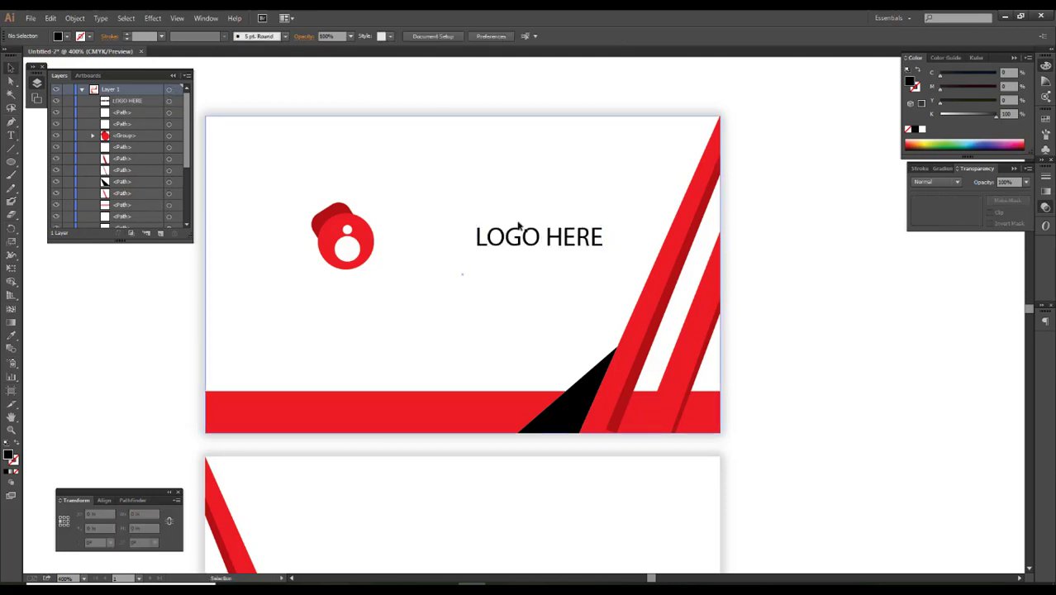
left_click_drag(504, 239, 329, 185)
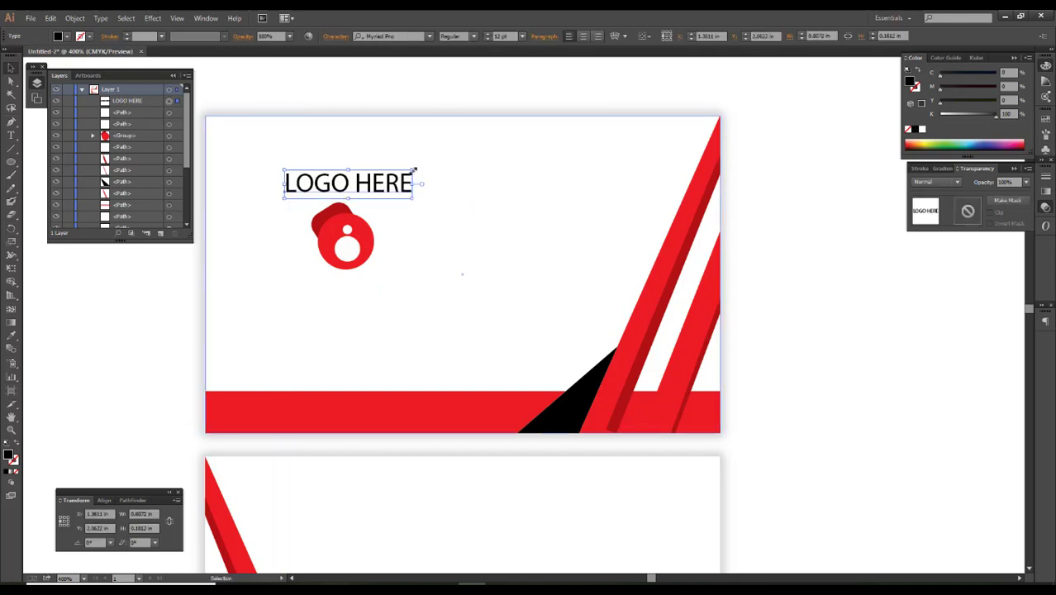
mouse_move(413, 171)
left_mouse_down()
mouse_move(364, 191)
mouse_move(402, 189)
left_mouse_up()
Colour the word HERE with the red of the bar.
double_click(363, 189)
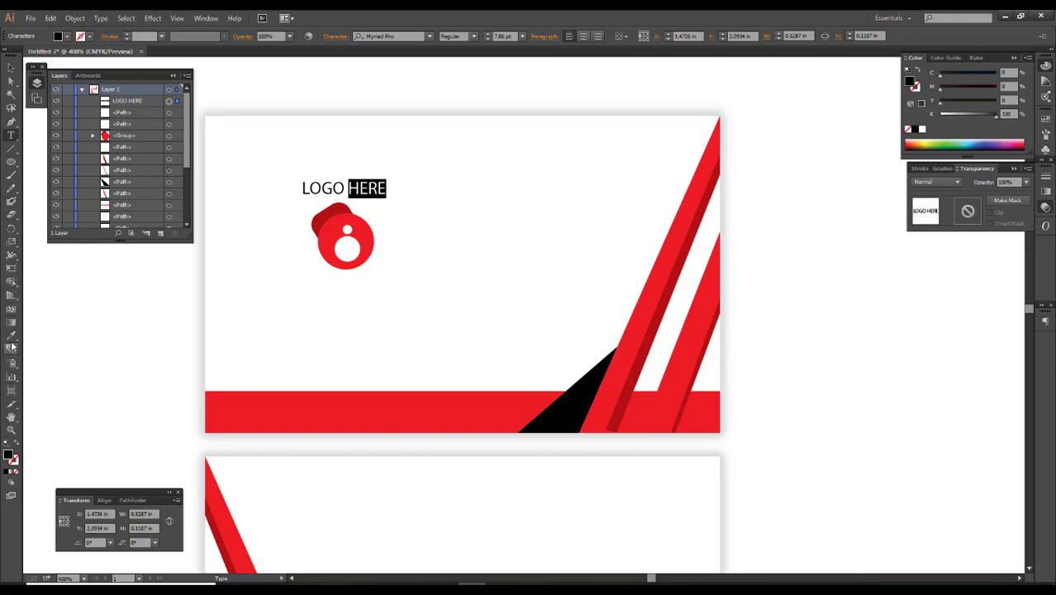
left_click(232, 390)
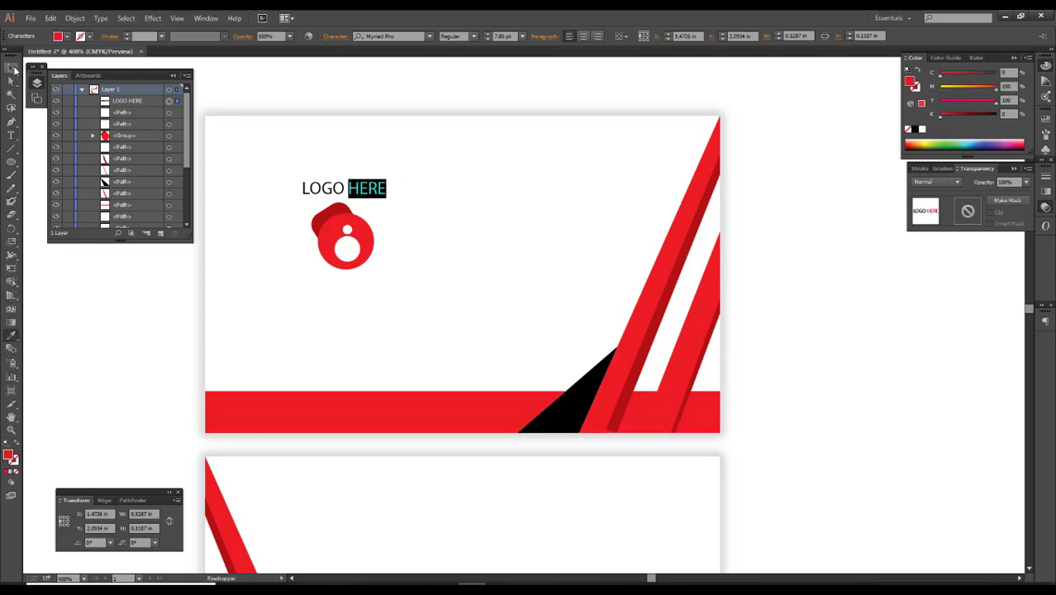
left_click(11, 68)
left_click(244, 88)
Place a duplicate of LOGO HERE below the logo.
left_click_drag(359, 191, 358, 309)
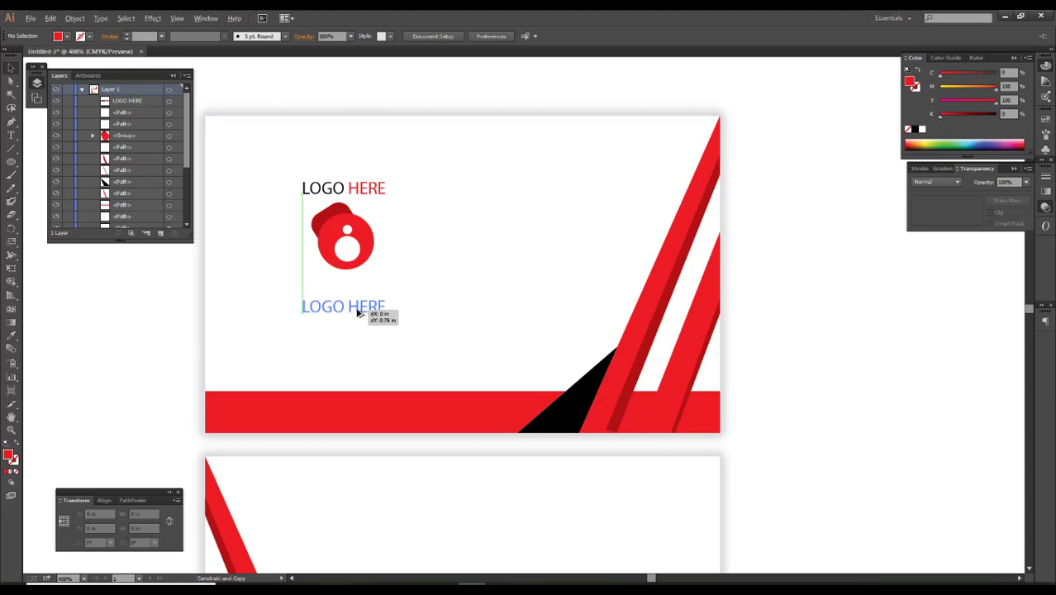
left_click(348, 250, "shift")
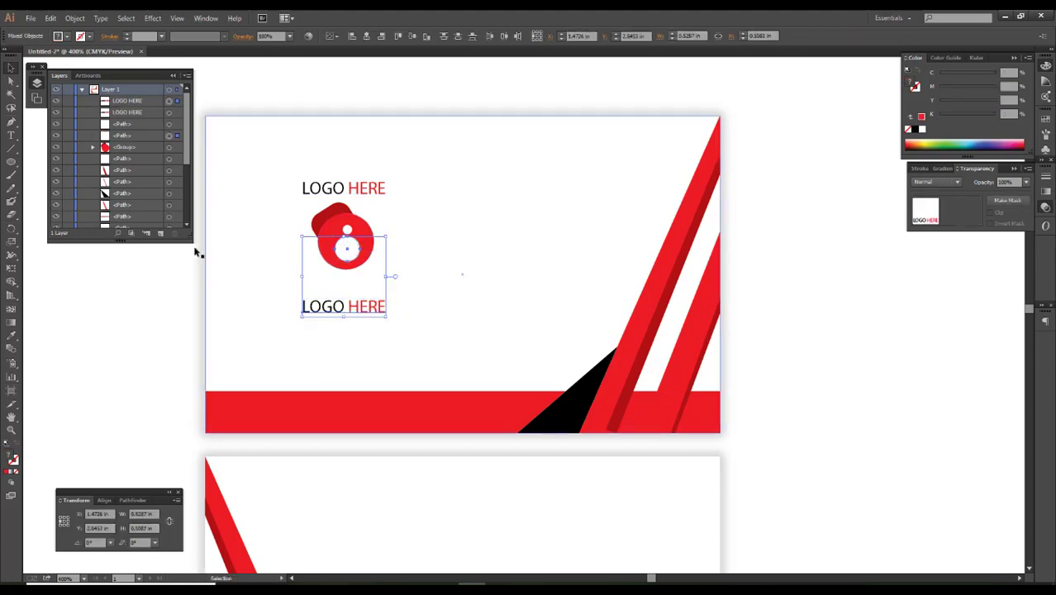
left_click(238, 267)
key("d")
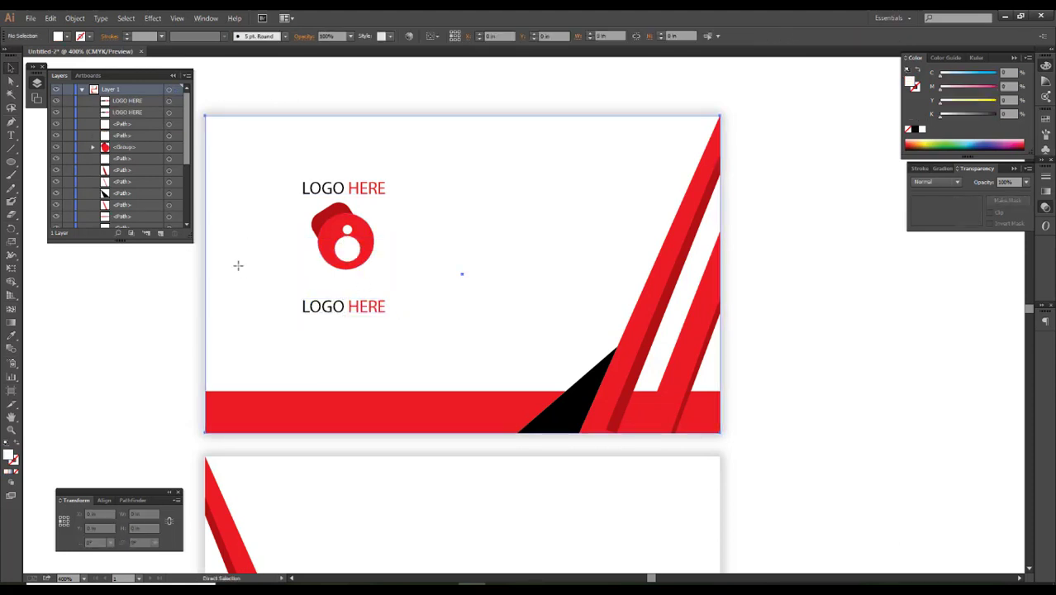
left_click_drag(386, 256, 406, 263)
Make the lower LOGO HERE text bold, roughly double its size, and centre it.
left_click(517, 302)
left_click_drag(355, 304, 379, 309)
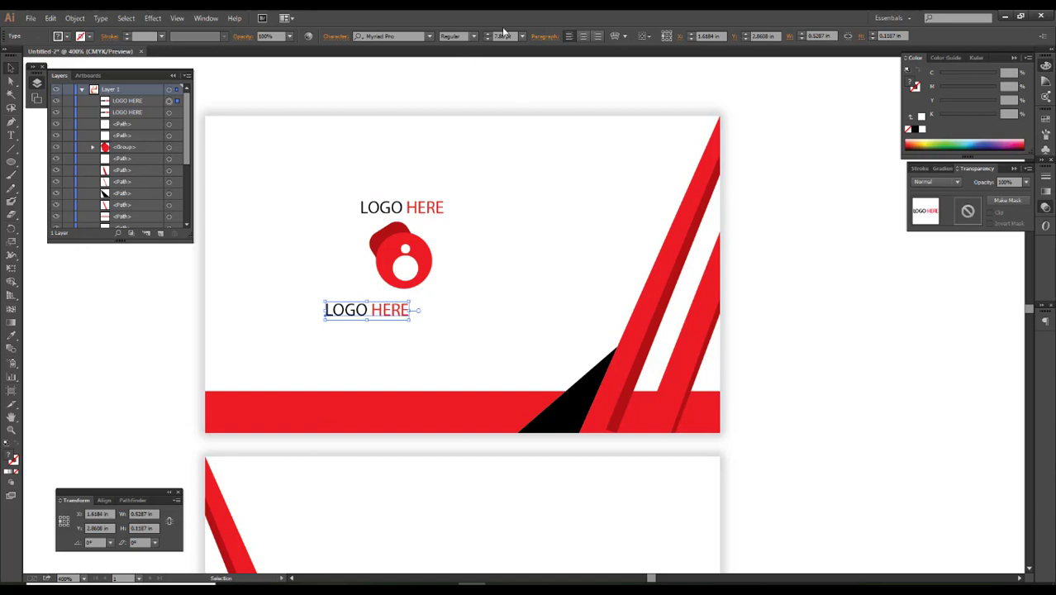
left_click(471, 38)
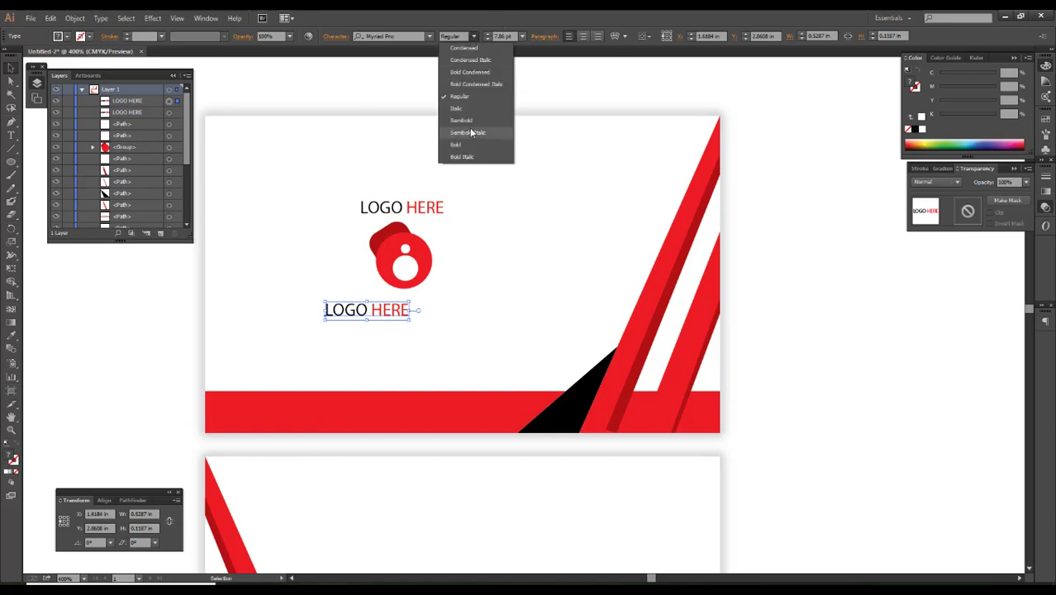
left_click(469, 147)
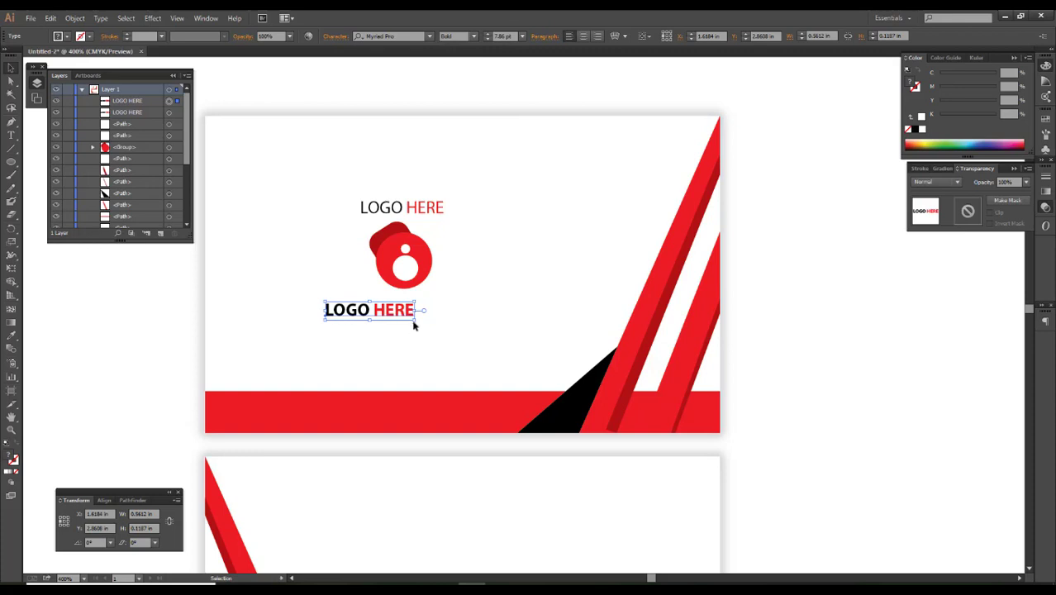
left_click_drag(415, 320, 457, 330)
left_click_drag(389, 319, 438, 321)
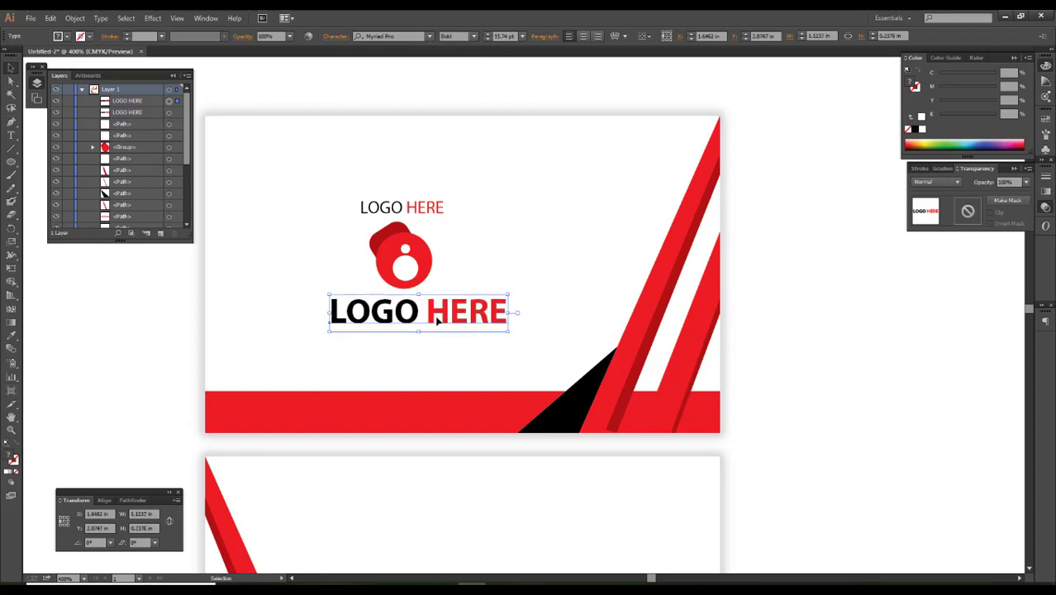
Replace LOGO with 'COMPANY NAME' and centre the resized heading under the logo.
double_click(438, 320)
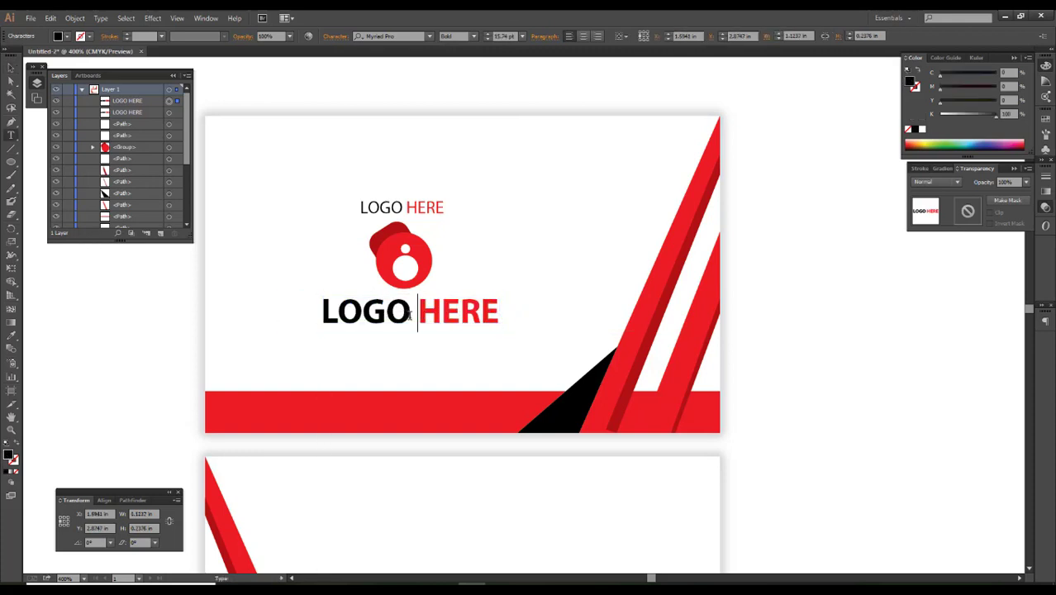
left_click_drag(409, 316, 230, 316)
type("CO")
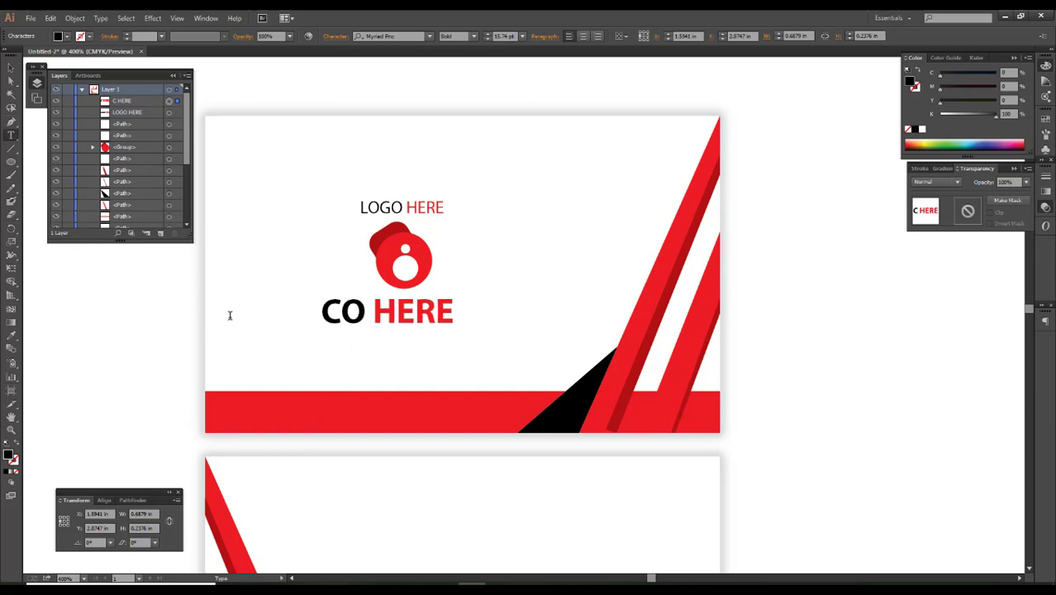
type("MPA")
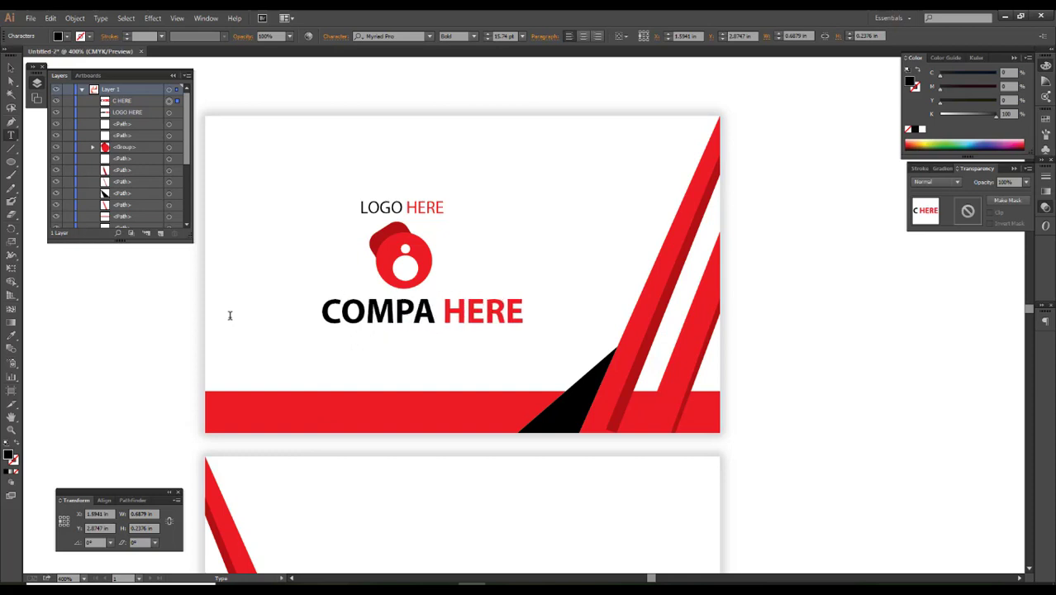
type("NY NAME")
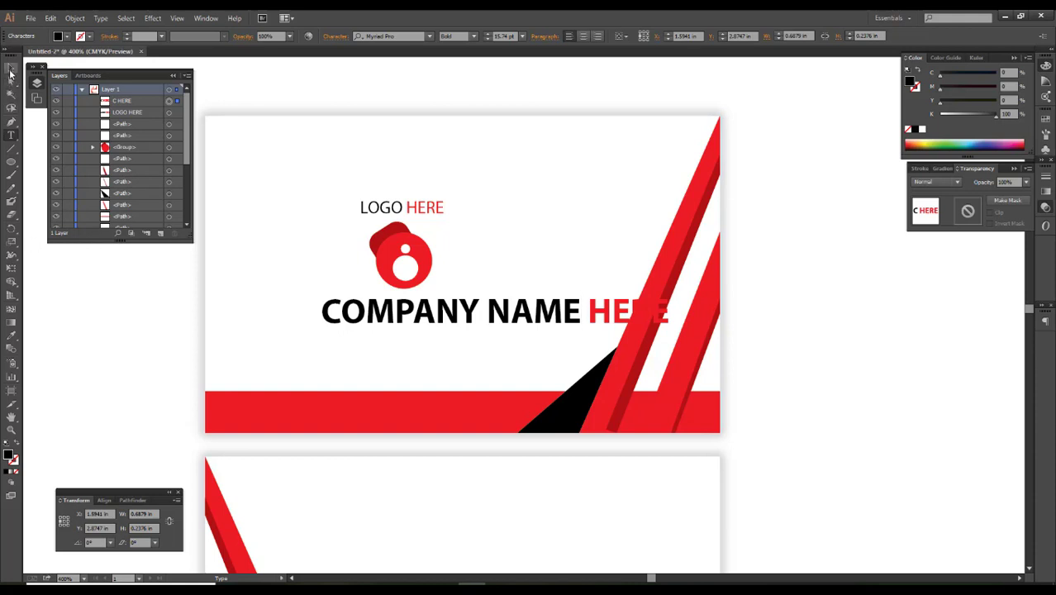
left_click(11, 68)
left_click_drag(620, 317, 538, 310)
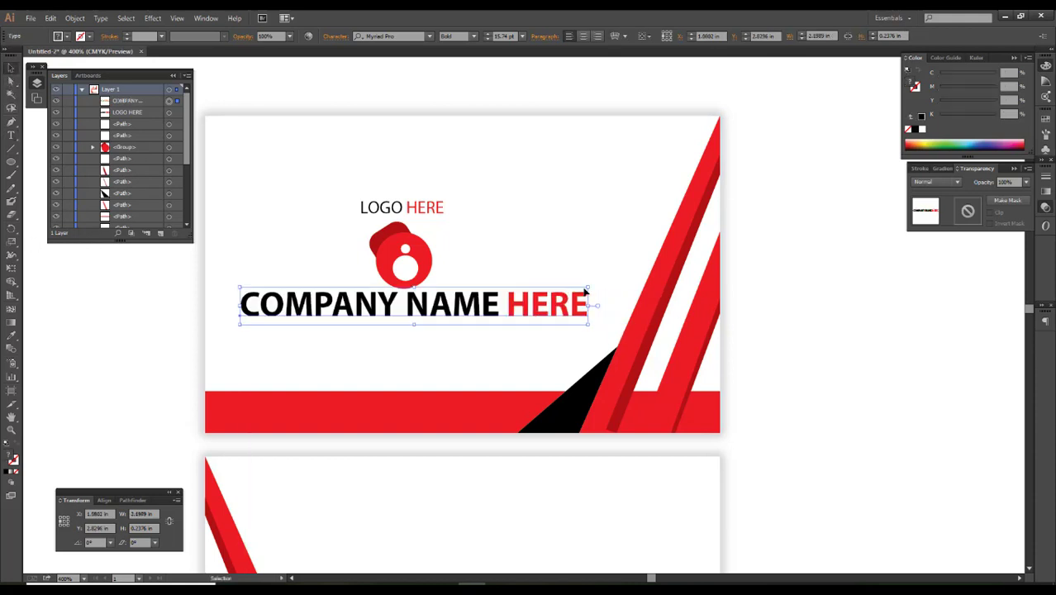
left_click_drag(589, 289, 572, 290)
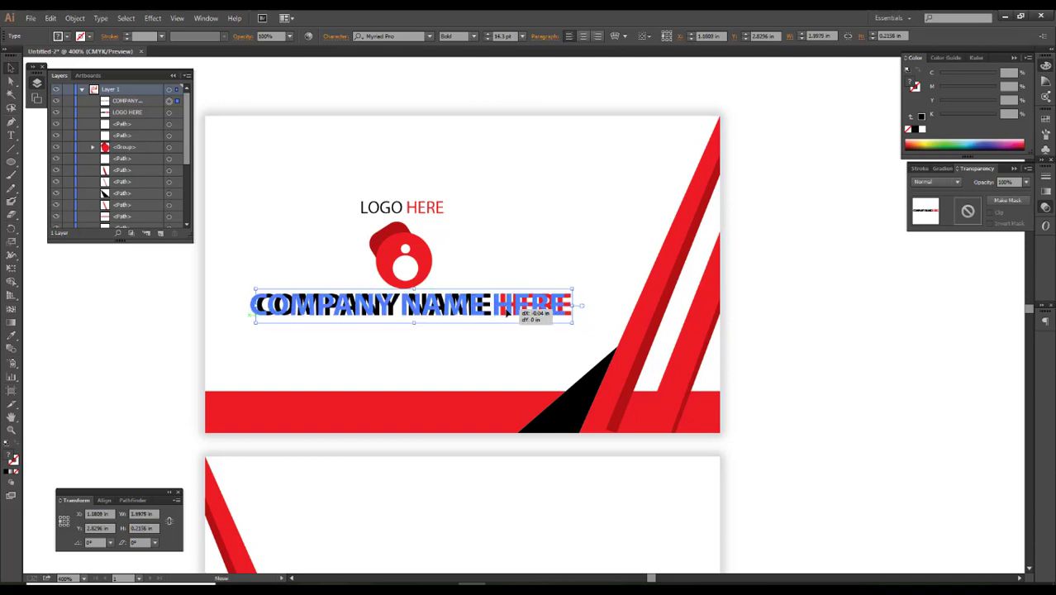
left_click_drag(516, 312, 504, 312)
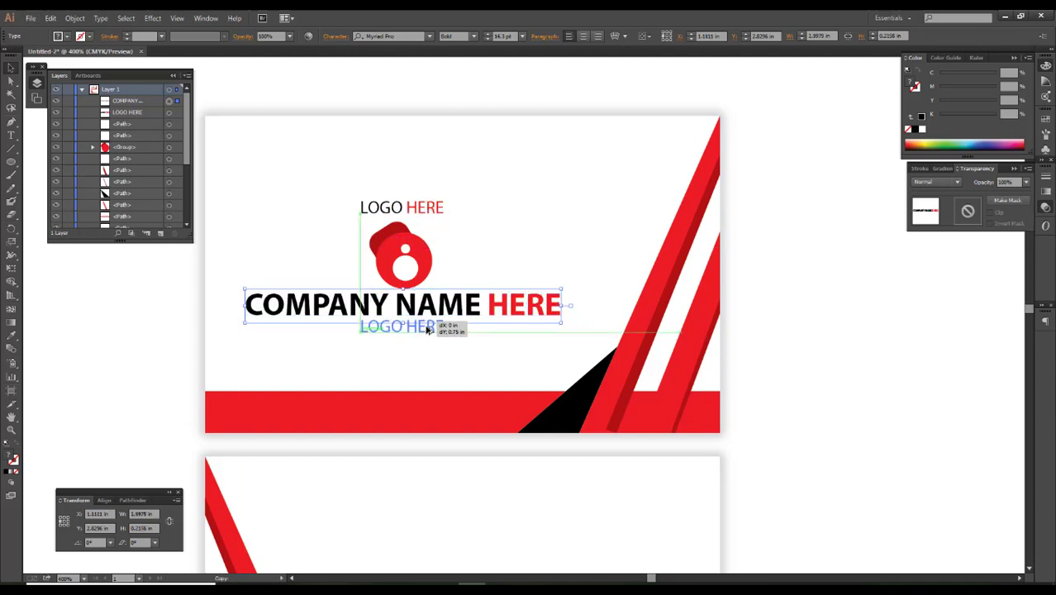
type("t")
mouse_move(429, 208)
left_mouse_down()
mouse_move(429, 345)
mouse_move(350, 336)
left_mouse_up()
type("S")
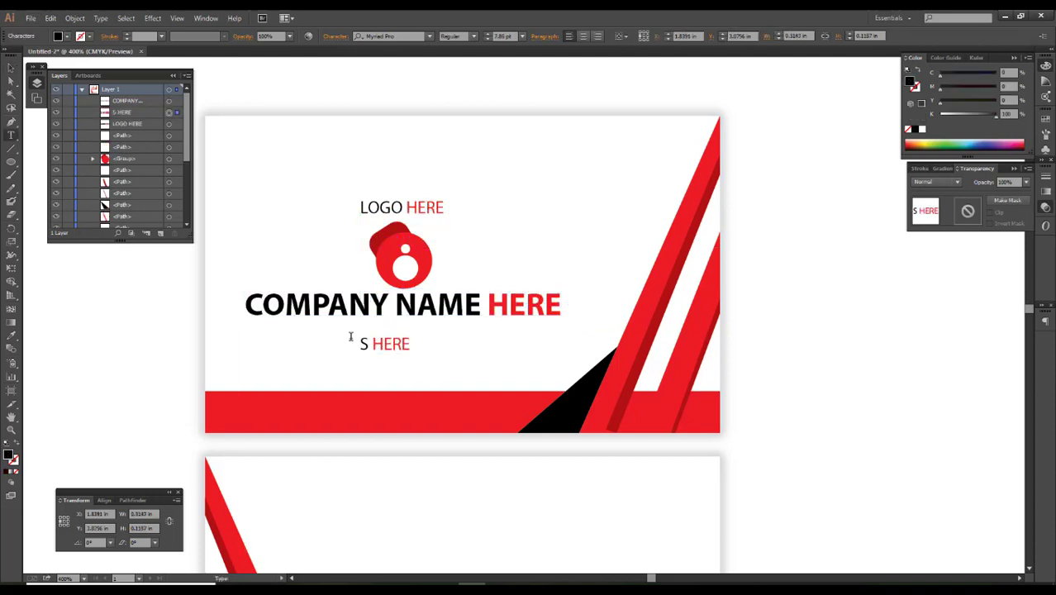
type("OGAN")
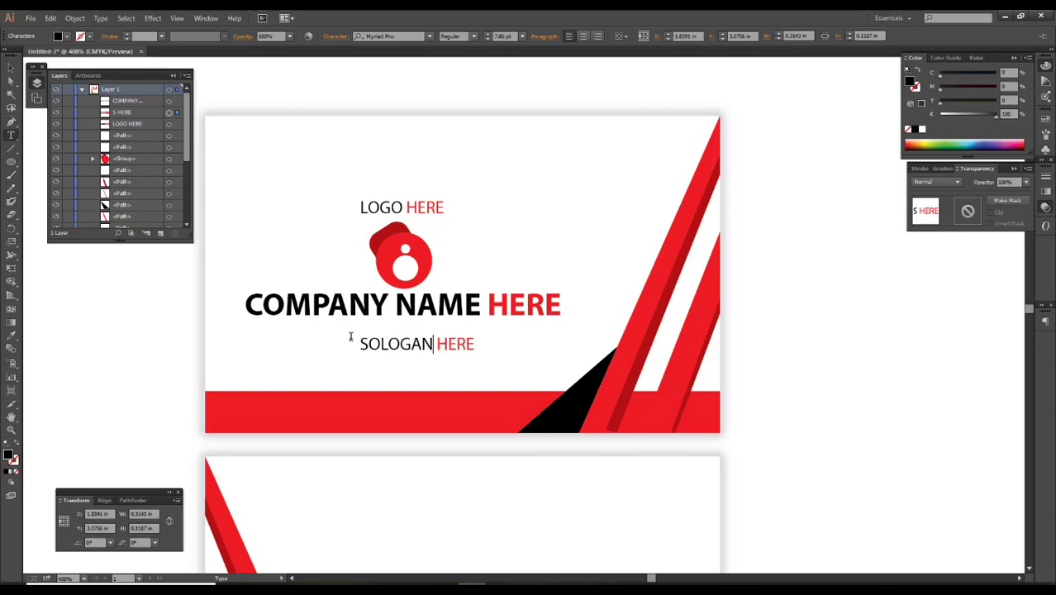
key("Escape")
left_click_drag(421, 353, 416, 339)
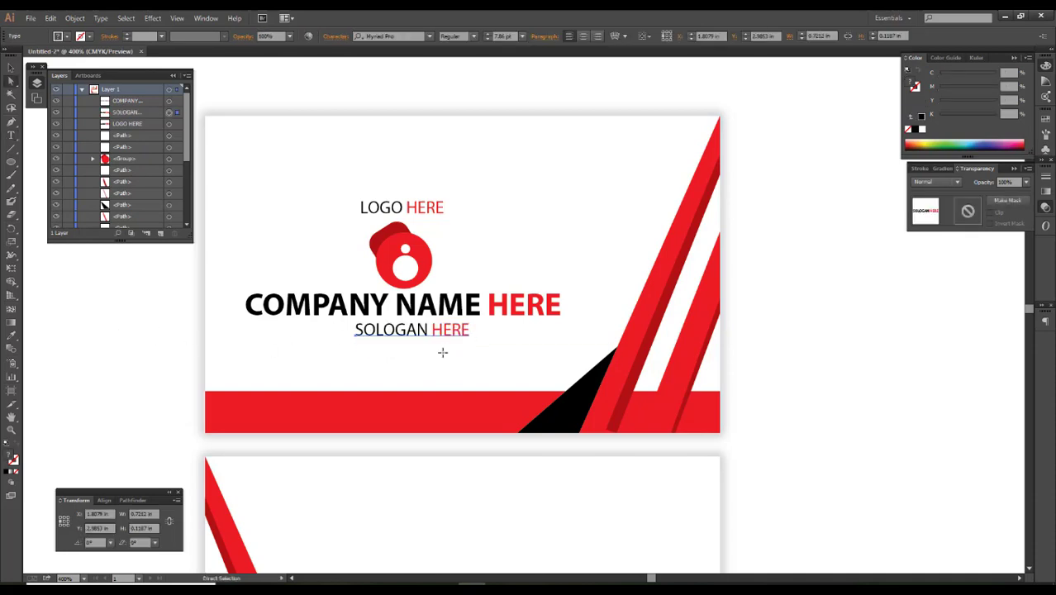
left_click(785, 353)
scroll(785, 353, "down", 1, "alt")
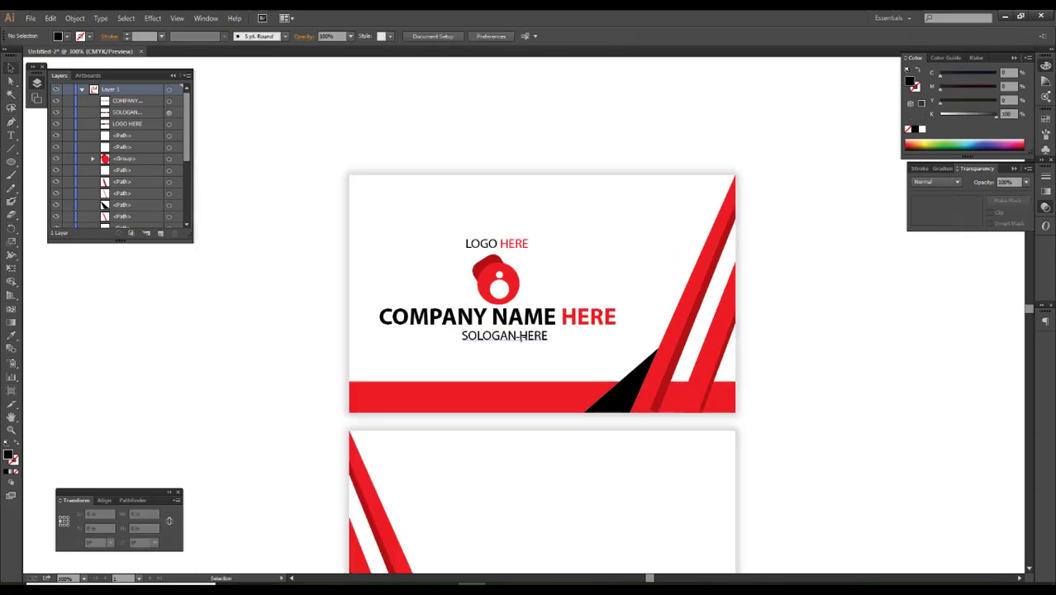
left_click(521, 335)
scroll(520, 335, "up", 1, "alt")
double_click(519, 335)
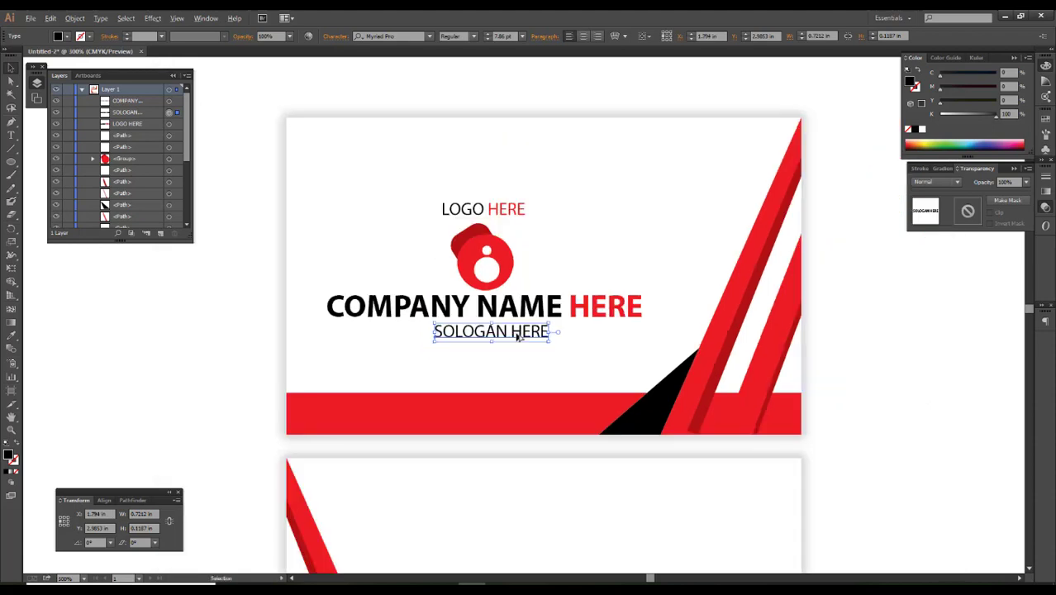
scroll(518, 336, "down", 1, "alt")
left_click(685, 289)
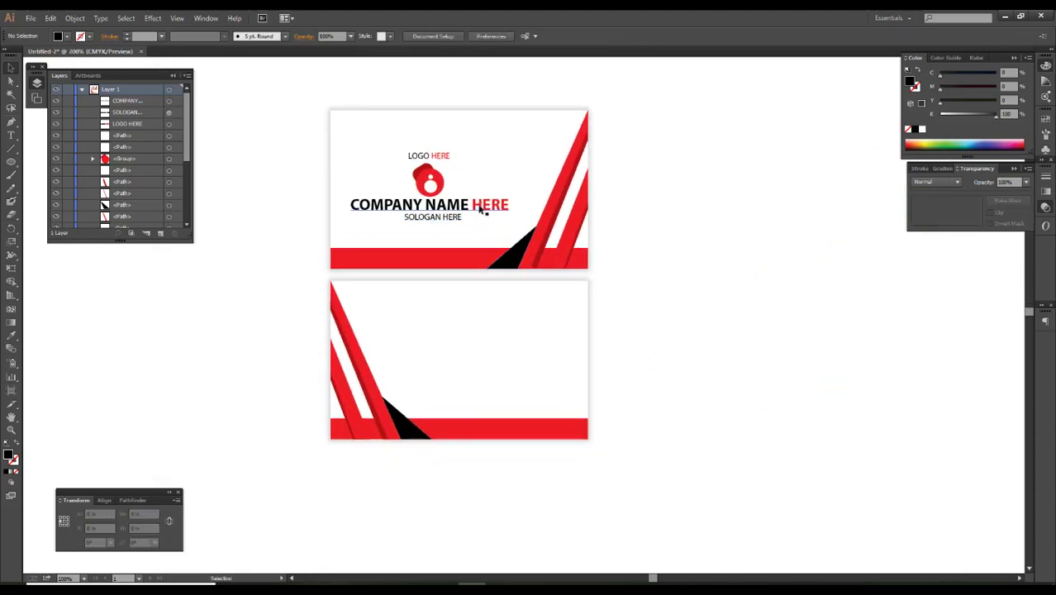
Copy the company name heading onto the back card and change COMPANY to 'YOUR'.
left_click_drag(485, 211, 547, 306)
scroll(547, 306, "up", 1, "alt")
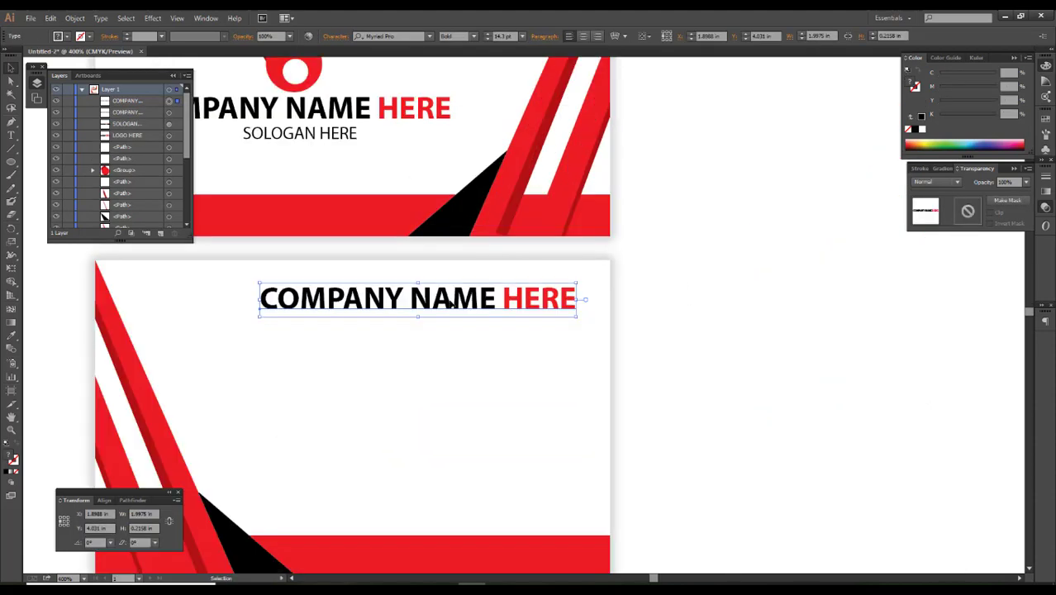
double_click(404, 300)
key("ctrl+a")
left_click_drag(252, 301, 403, 311)
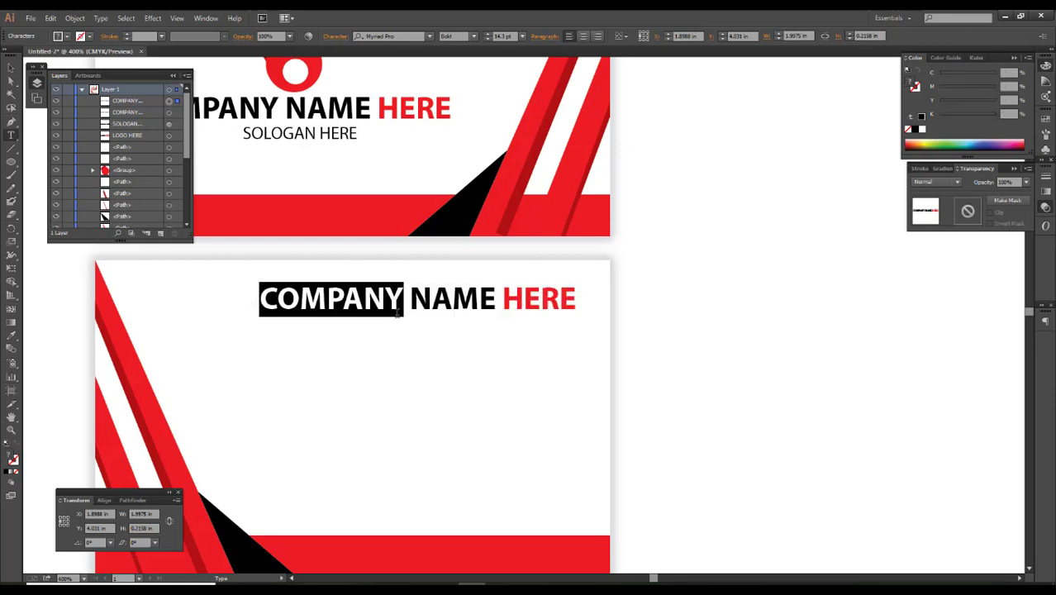
type("YOUIR")
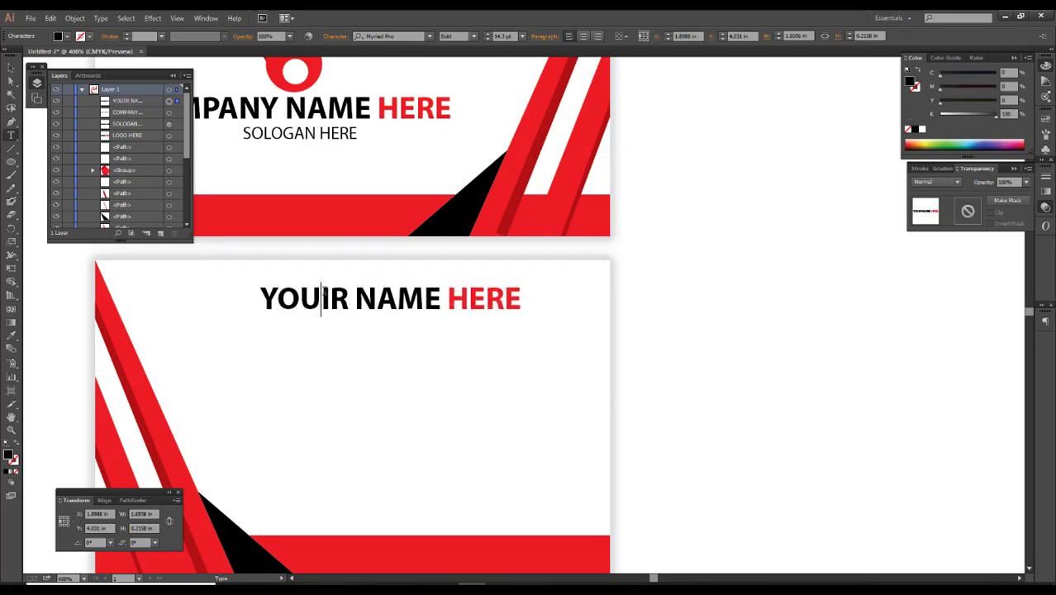
key("Escape")
Move YOUR NAME HERE to the card's upper right and scale it slightly.
left_click(496, 301)
left_click_drag(489, 304, 555, 308)
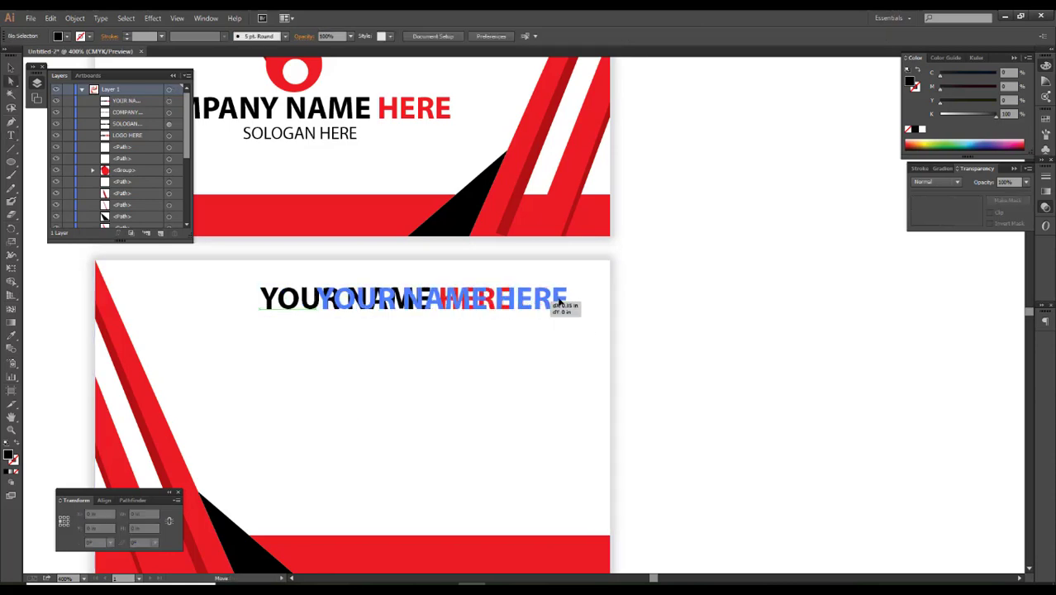
scroll(685, 335, "down", 1)
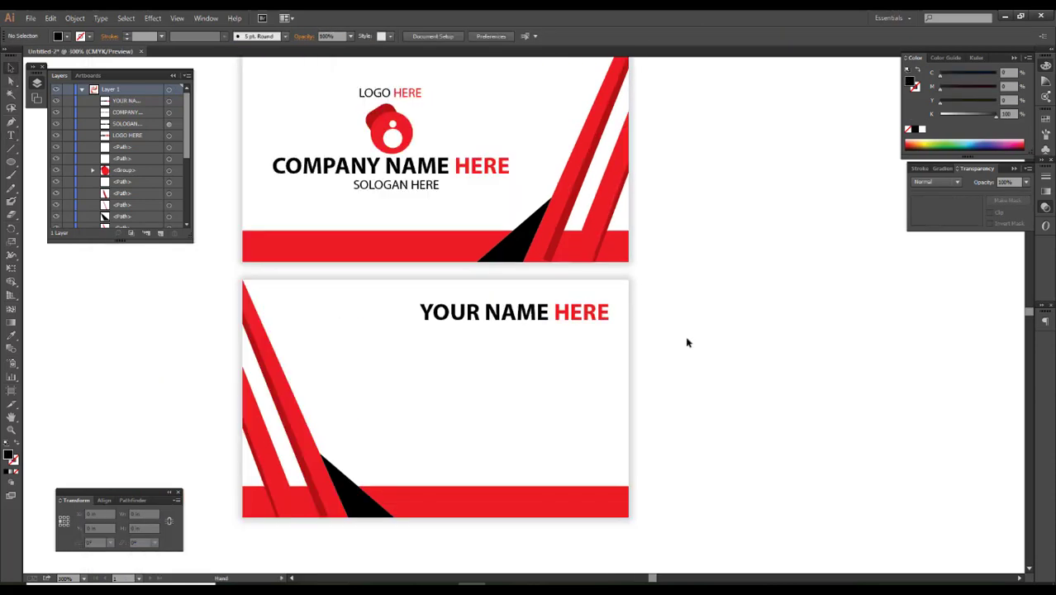
left_click(521, 307)
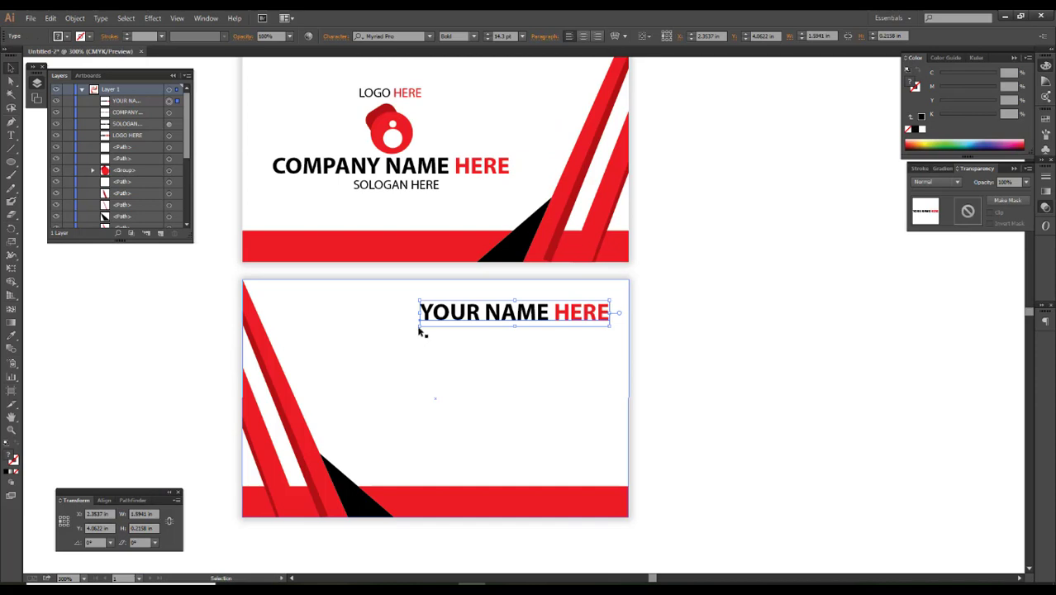
left_click_drag(420, 325, 424, 329)
left_click(714, 361)
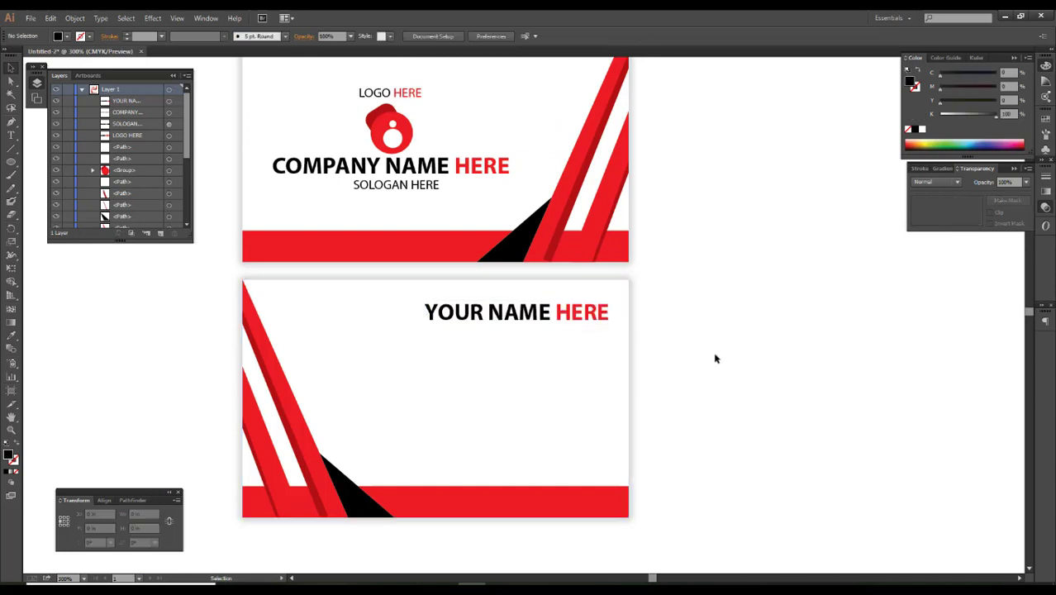
left_click_drag(703, 303, 710, 339)
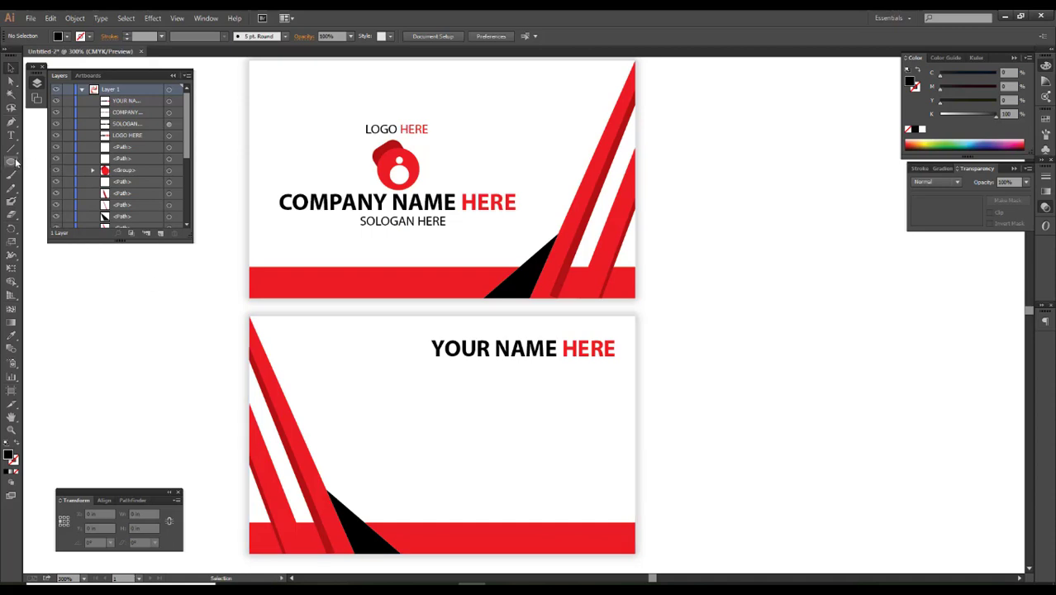
Build a grouped black person icon from a small circle and a rounded pill.
scroll(414, 345, "up", 2)
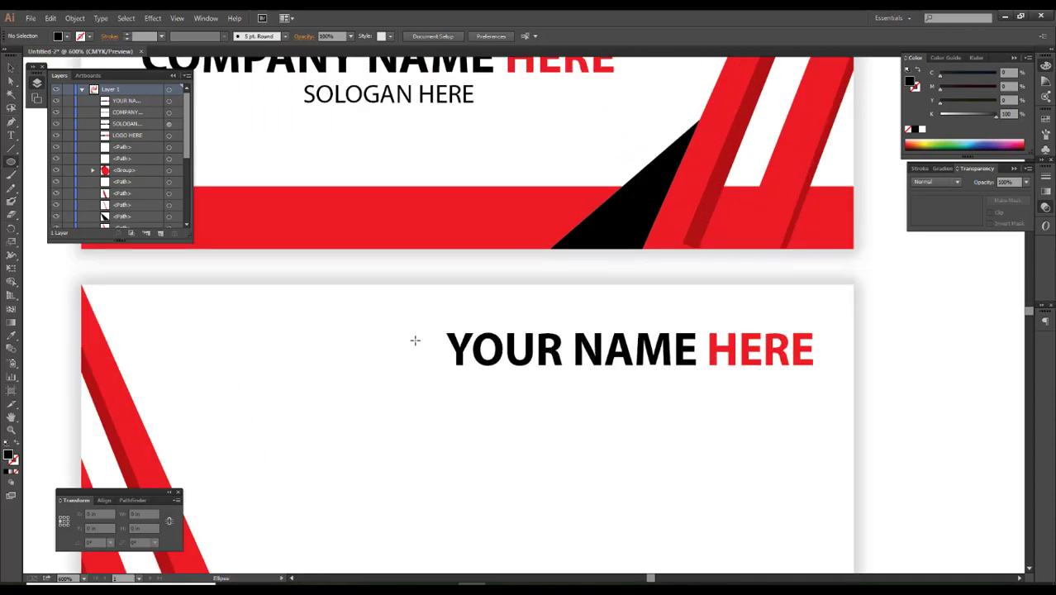
left_click_drag(418, 343, 428, 353)
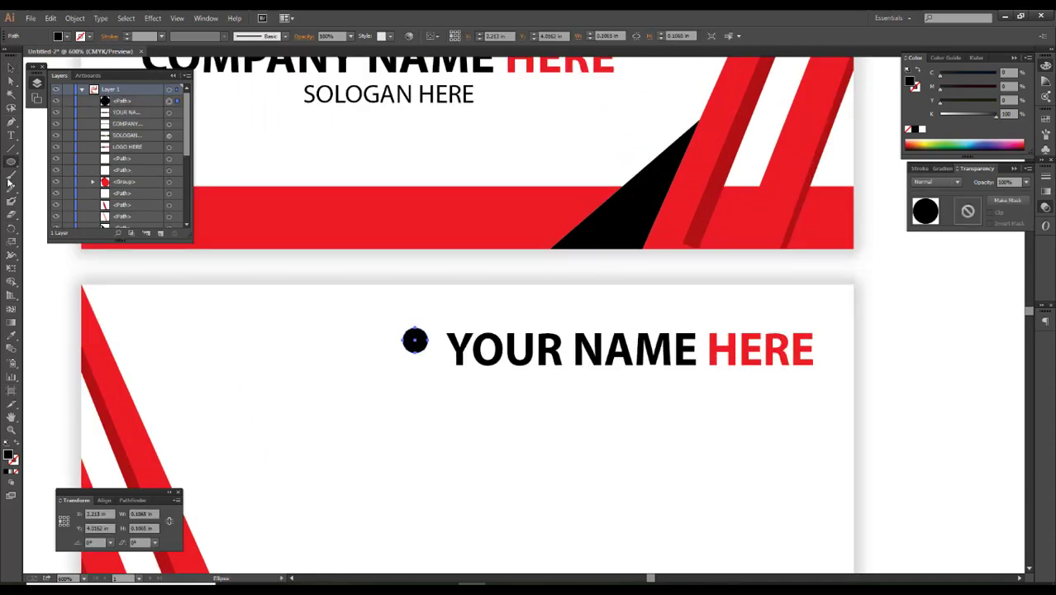
left_click_drag(10, 162, 66, 175)
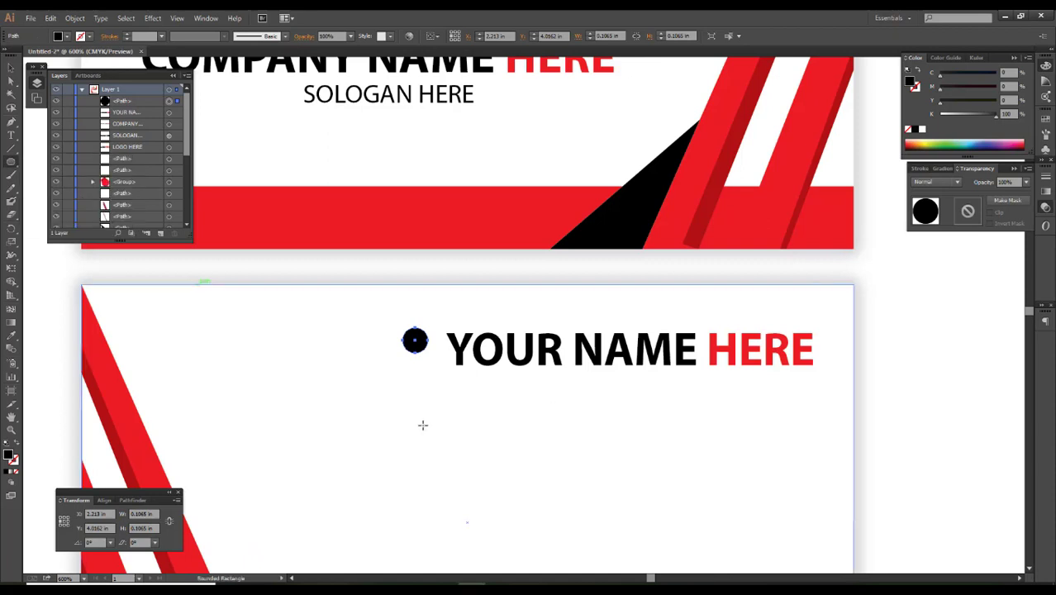
mouse_move(420, 365)
left_mouse_down()
mouse_move(442, 379)
mouse_move(423, 364)
left_mouse_up()
scroll(437, 373, "up", 3)
left_click(380, 291, "shift")
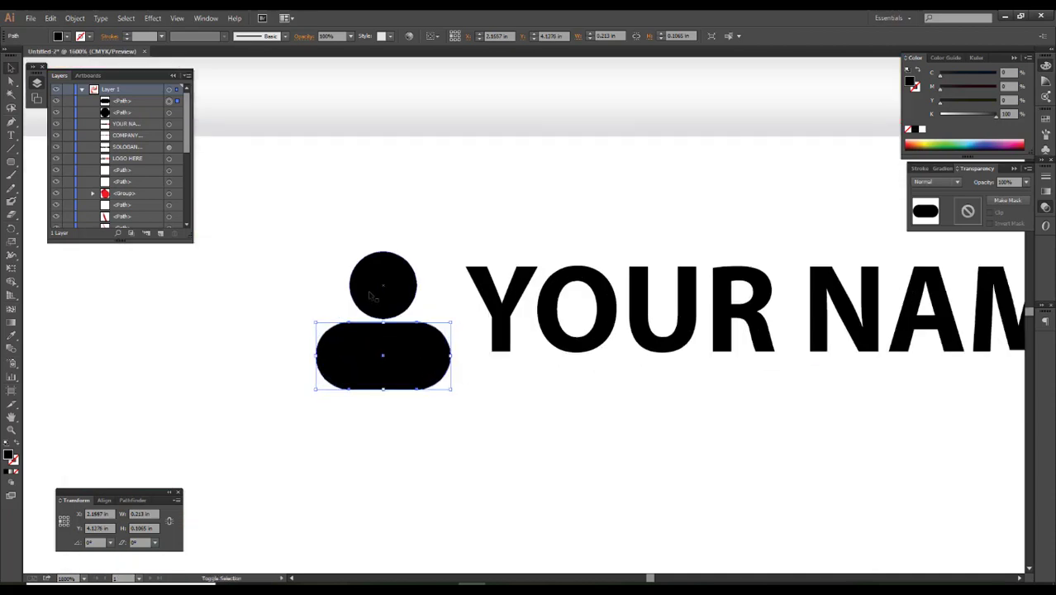
key("ctrl+g")
scroll(412, 334, "down", 3)
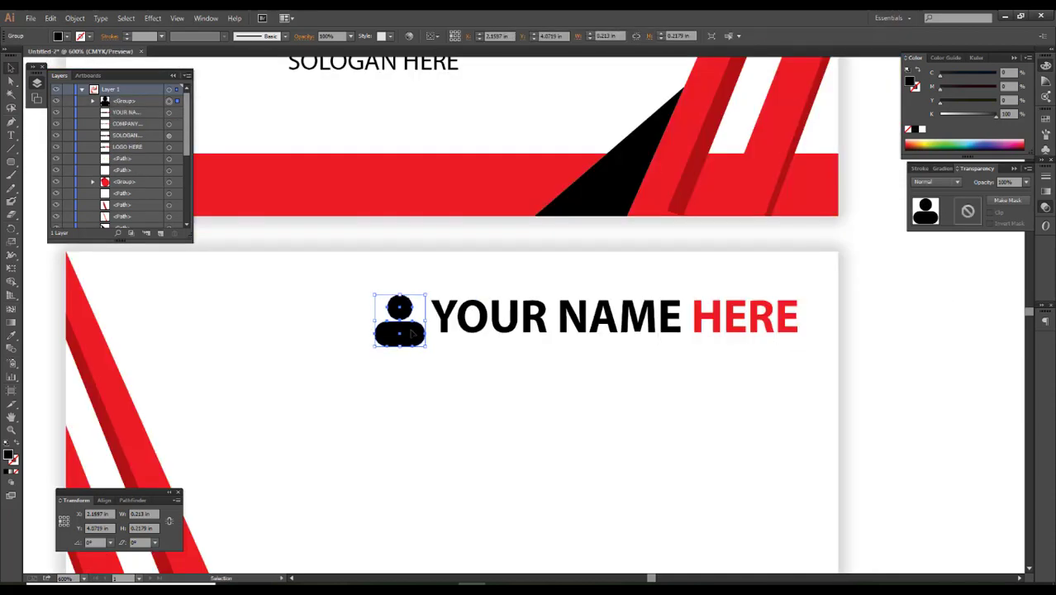
scroll(423, 355, "up", 3)
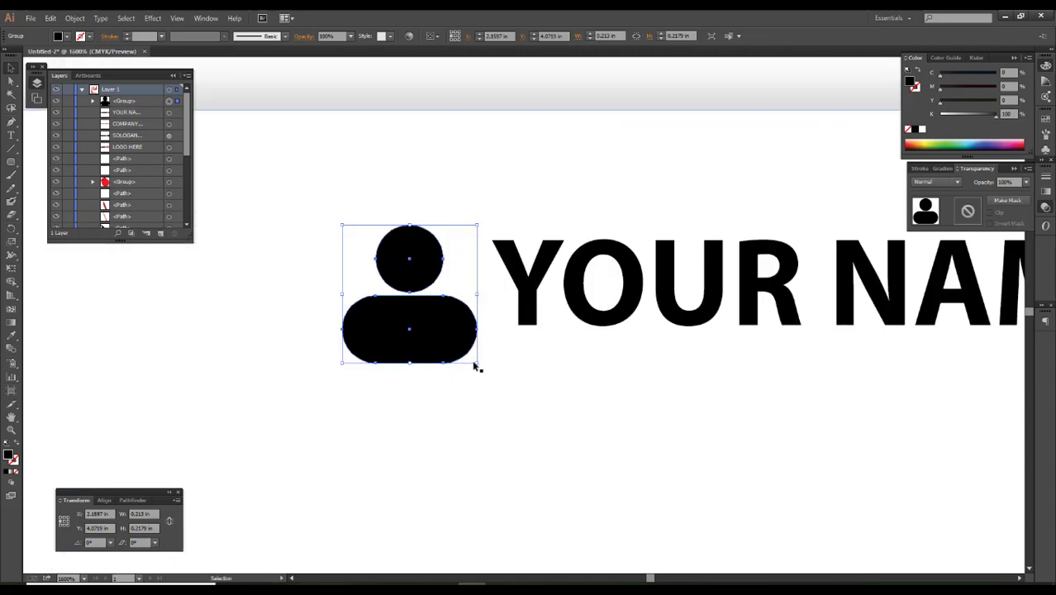
left_click_drag(476, 363, 471, 352)
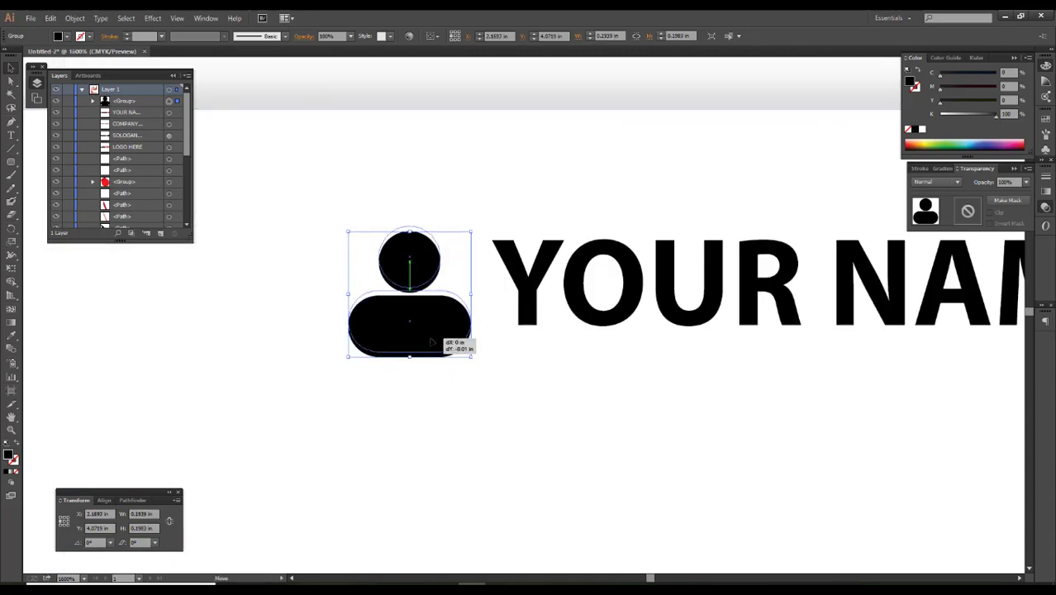
Shift the icon and name right together, and move SOLOGAN HERE beneath the name.
scroll(431, 339, "down", 1)
left_click(774, 368)
scroll(756, 347, "down", 1)
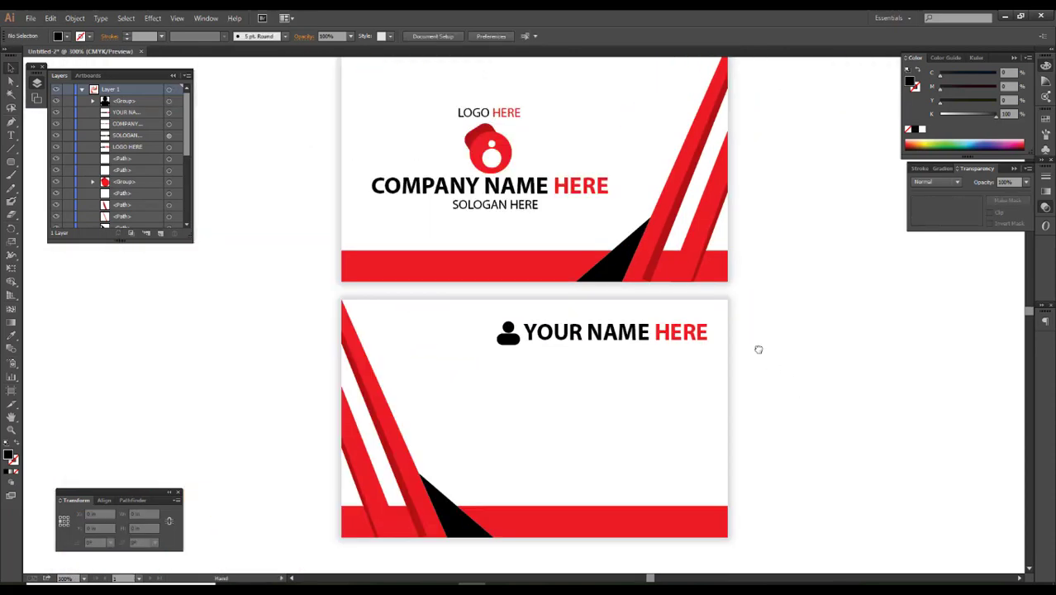
left_click(595, 289)
left_click(468, 291, "shift")
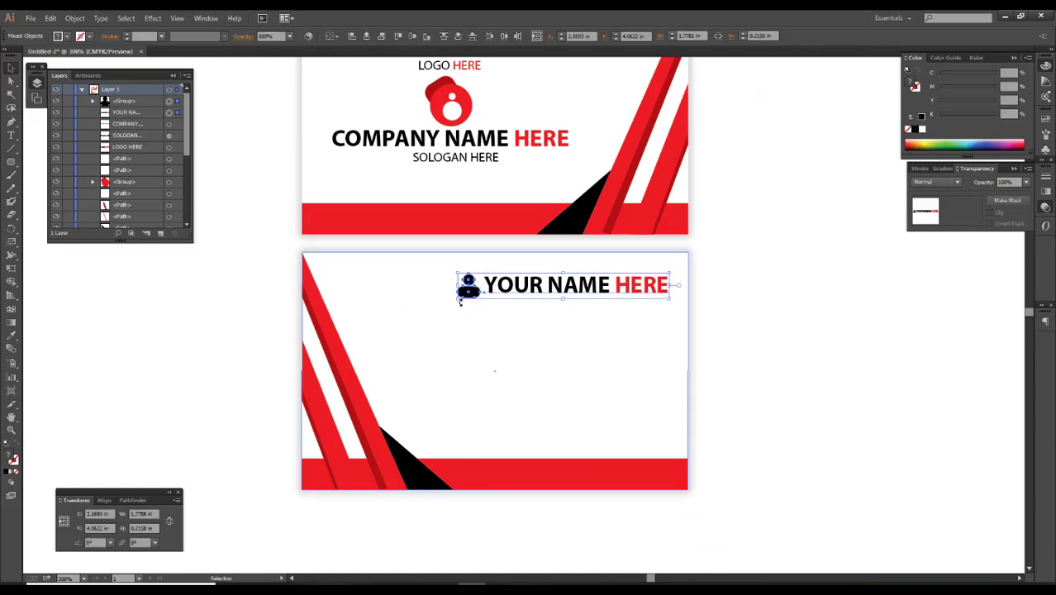
left_click_drag(456, 301, 470, 300)
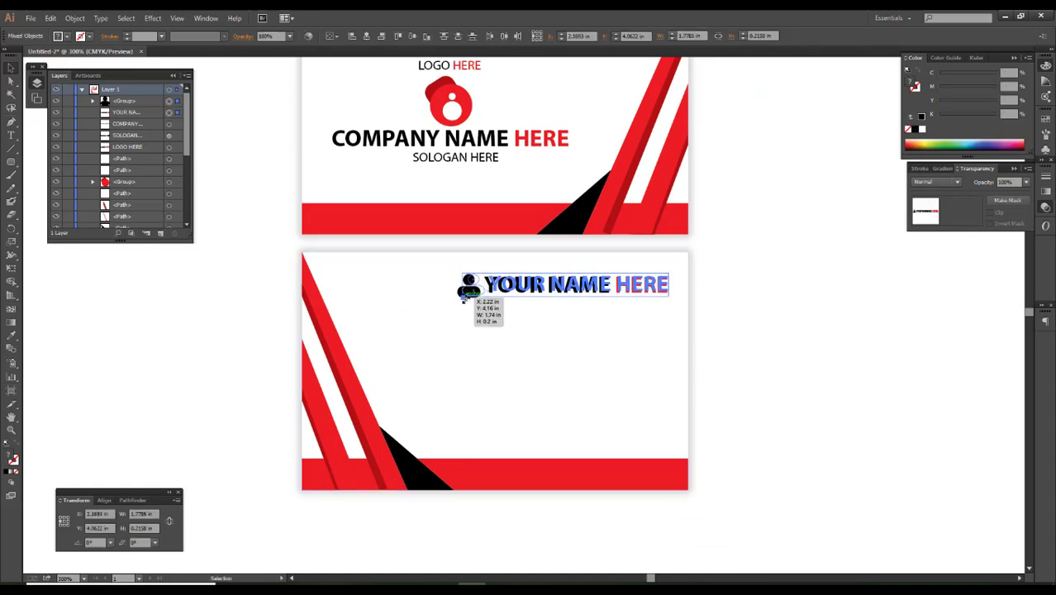
left_click(793, 340)
left_click_drag(440, 165, 566, 314)
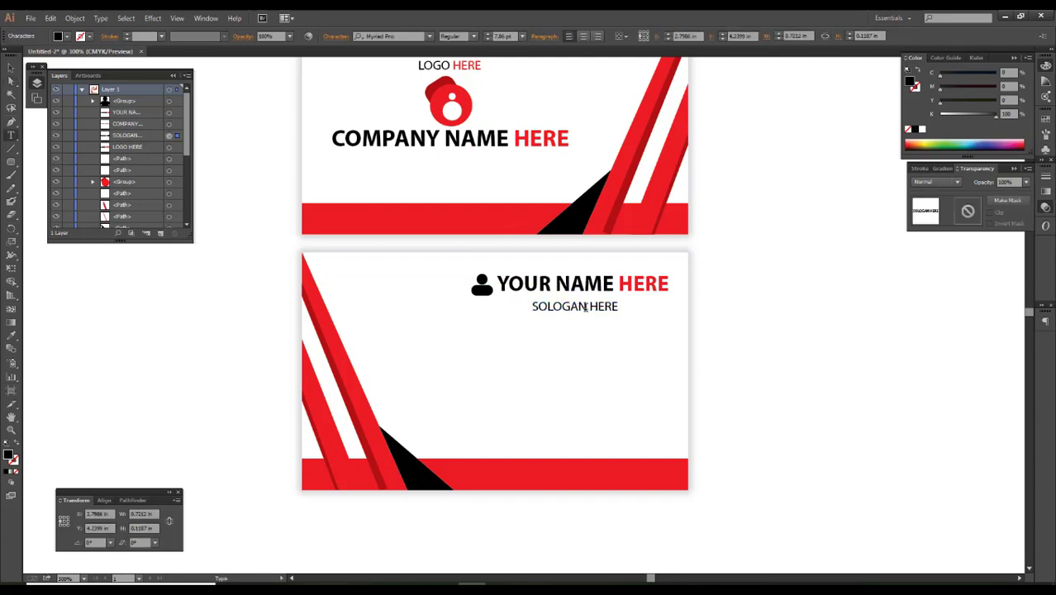
Change SOLOGAN to 'DESIGNATION' and align the line under the name's right end.
left_click_drag(586, 306, 511, 305)
type("DESIGNATI")
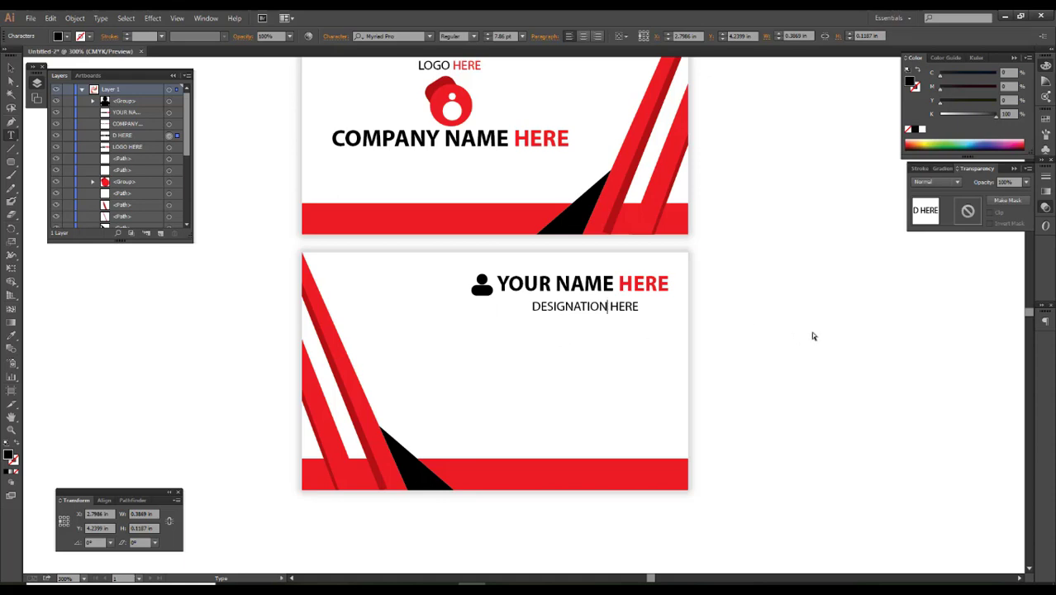
key("Escape")
key("ctrl+equal")
mouse_move(606, 319)
left_mouse_down()
mouse_move(650, 312)
mouse_move(620, 338)
left_mouse_up()
key("ctrl+minus")
key("ctrl+minus")
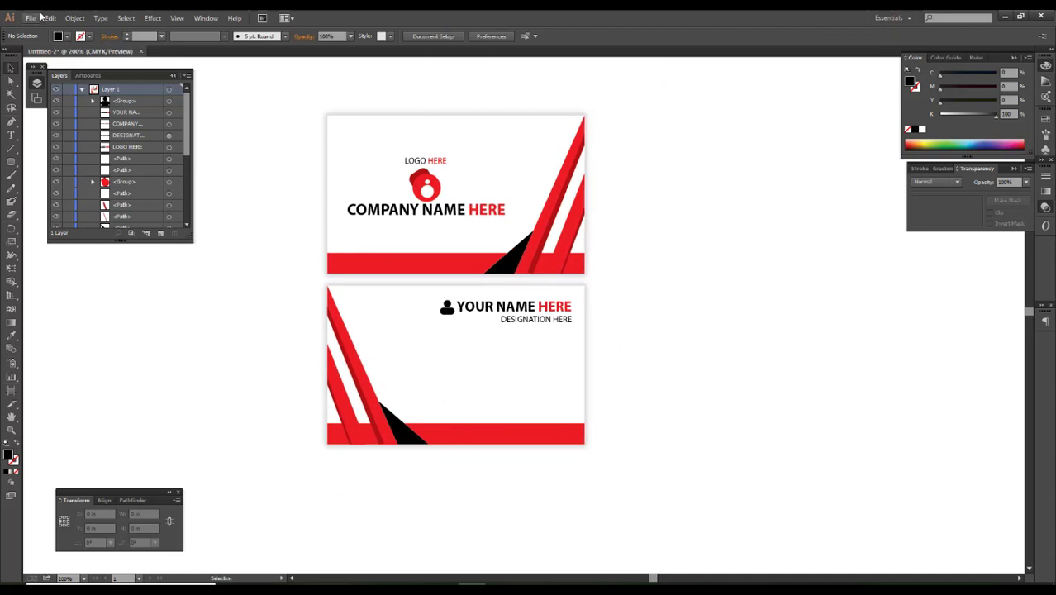
Copy all artwork from VISITING CARD TT.pdf and paste it into the business card document.
left_click(31, 17)
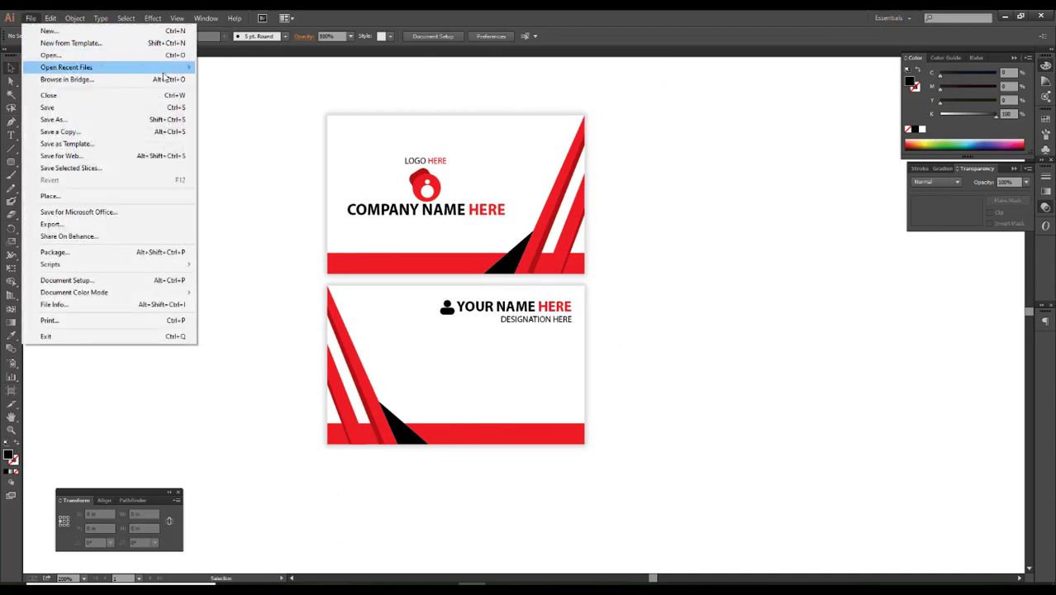
mouse_move(66, 67)
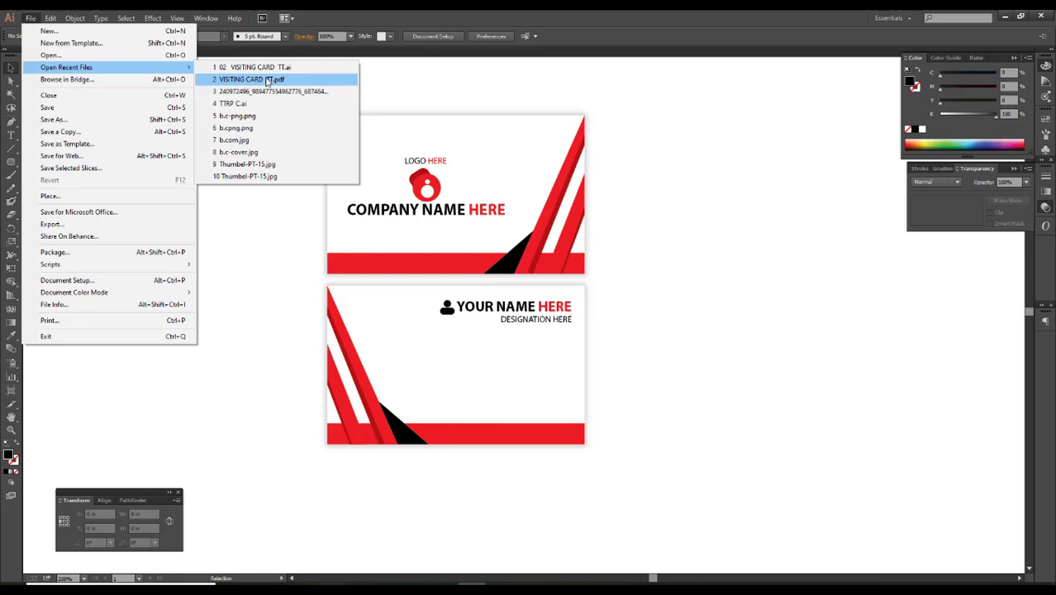
left_click(276, 81)
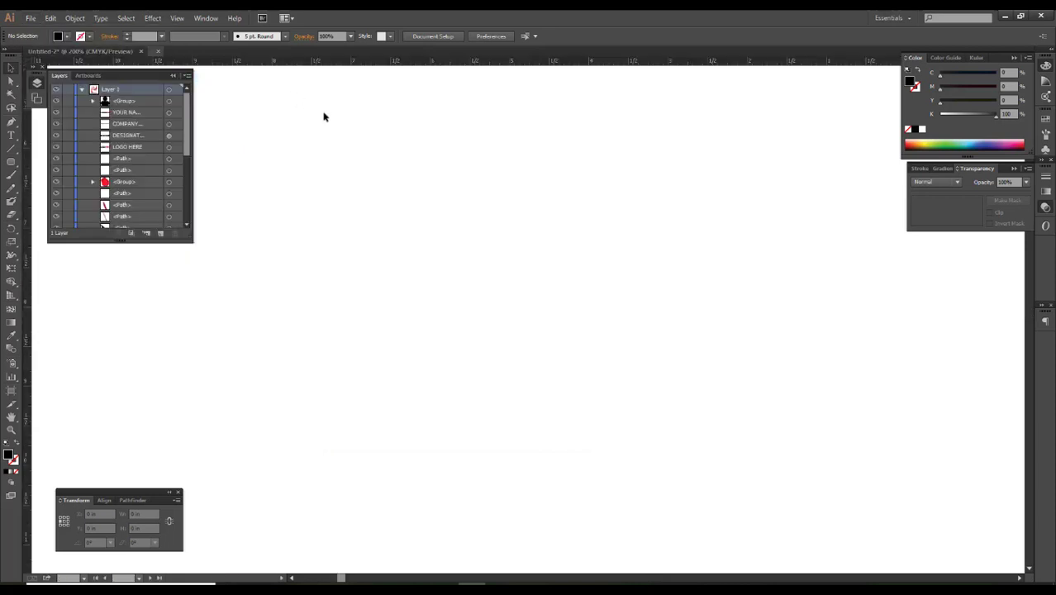
key("a")
key("ctrl+a")
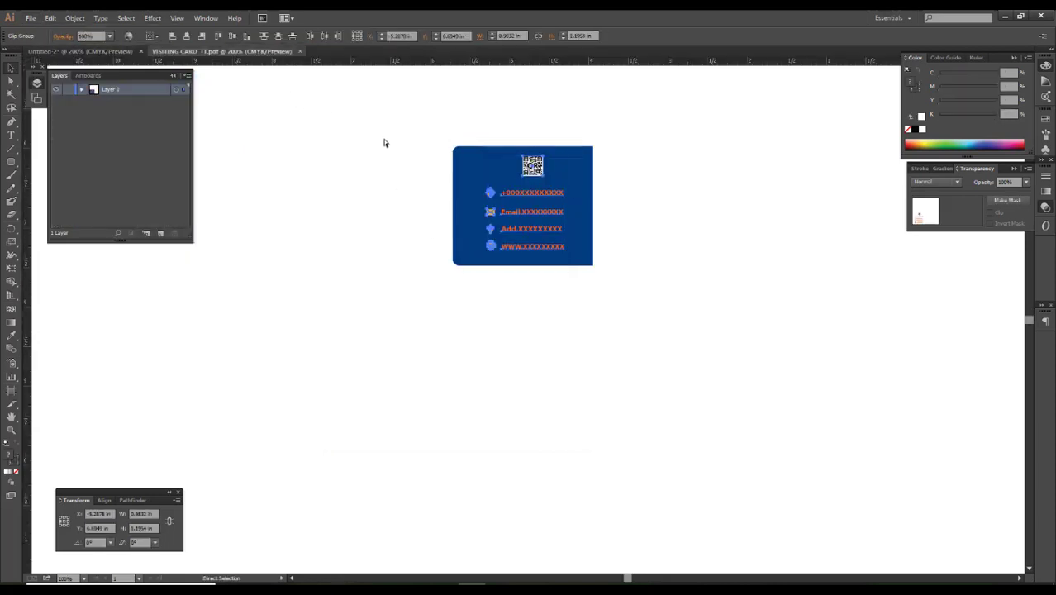
left_click(118, 51)
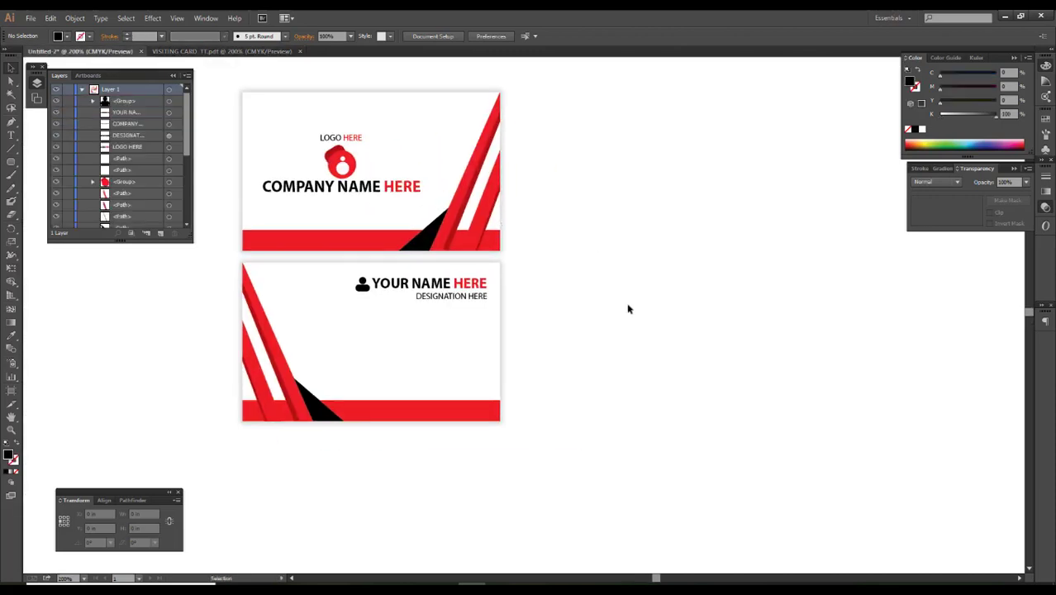
key("ctrl+v")
Place the QR code at the back card's bottom-right and position the contact lines.
scroll(577, 353, "down", 2)
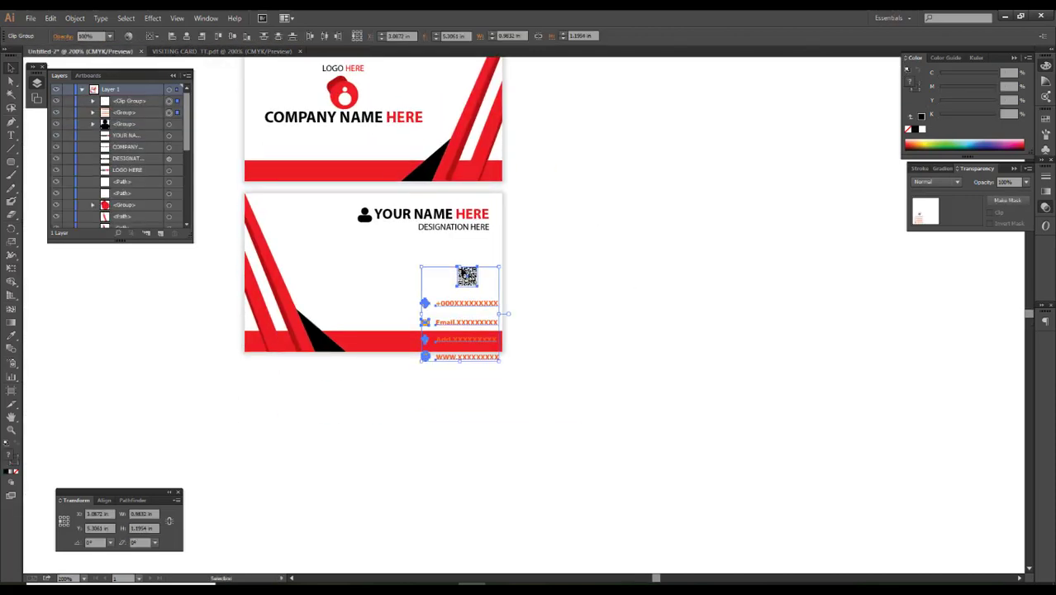
mouse_move(495, 279)
left_mouse_down()
mouse_move(536, 253)
mouse_move(584, 249)
left_mouse_up()
left_click(647, 389)
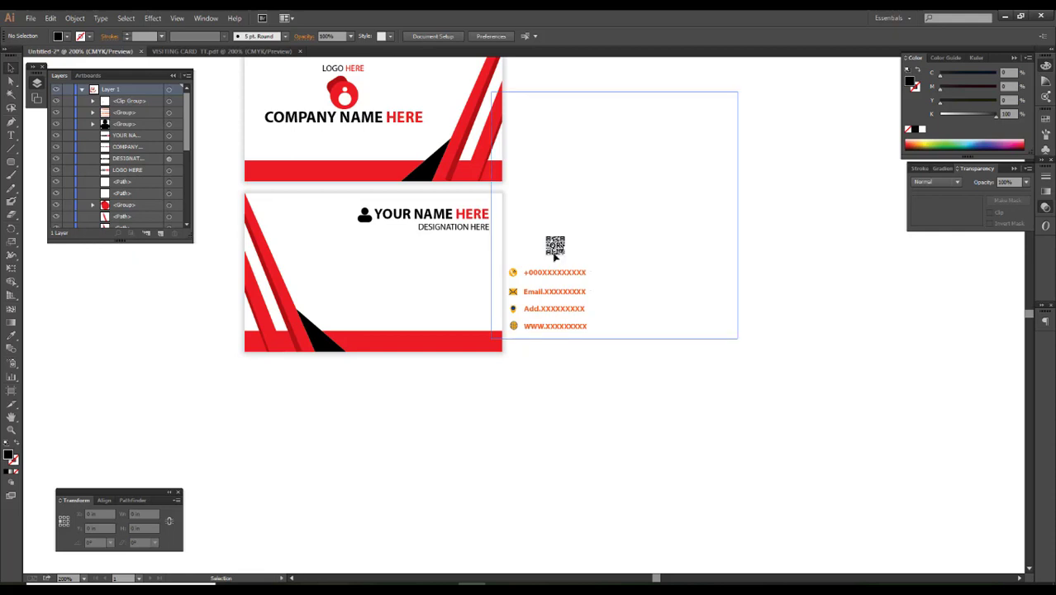
left_click_drag(554, 256, 479, 338)
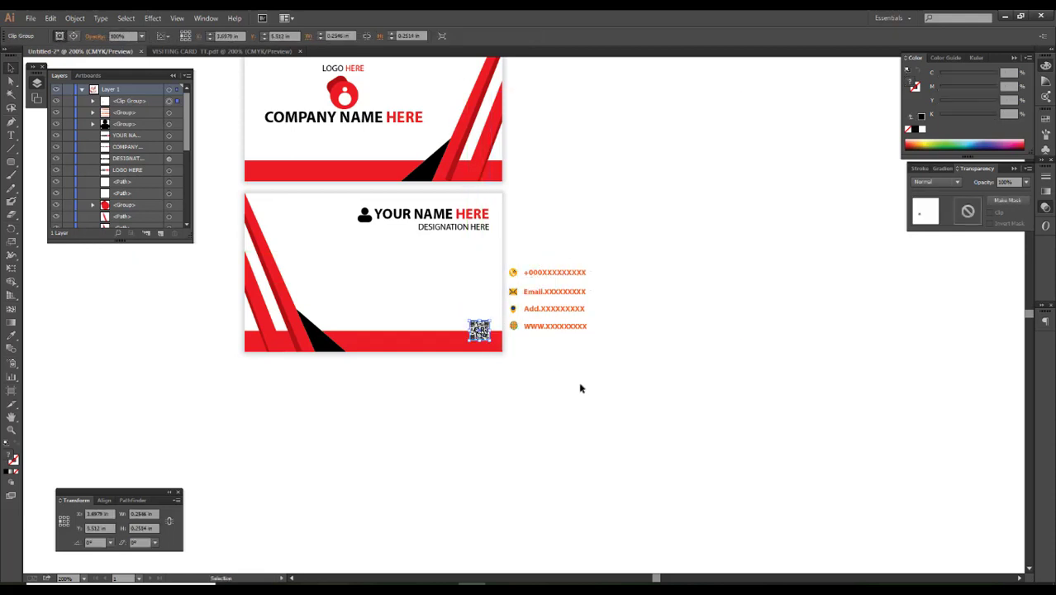
mouse_move(687, 385)
left_mouse_down()
mouse_move(568, 285)
mouse_move(417, 283)
mouse_move(452, 281)
left_mouse_up()
left_click(630, 328)
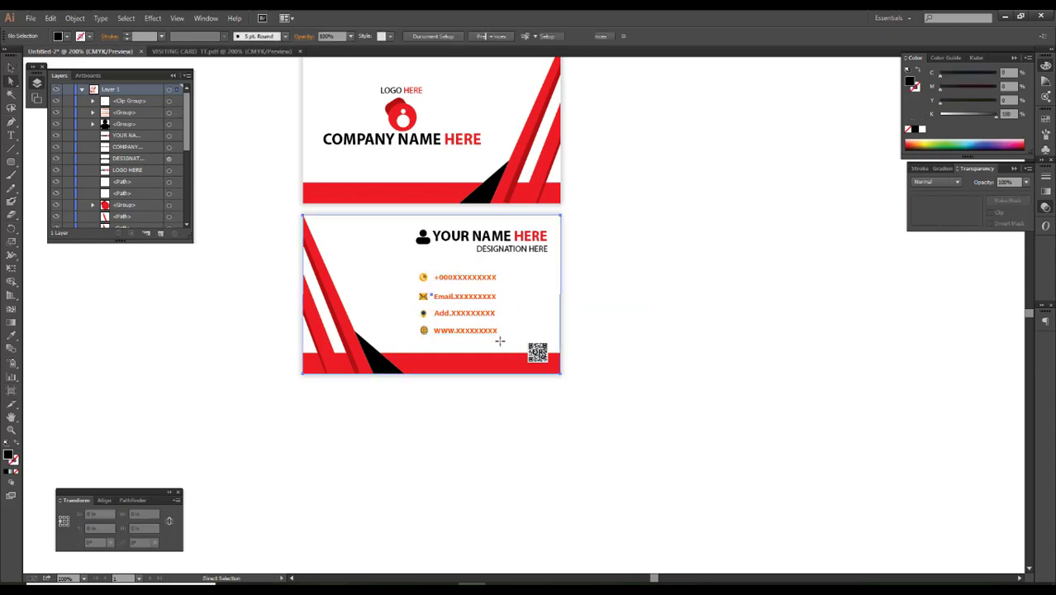
Stretch the back card's contact text block wider.
left_click(499, 341)
key("ctrl+shift+a")
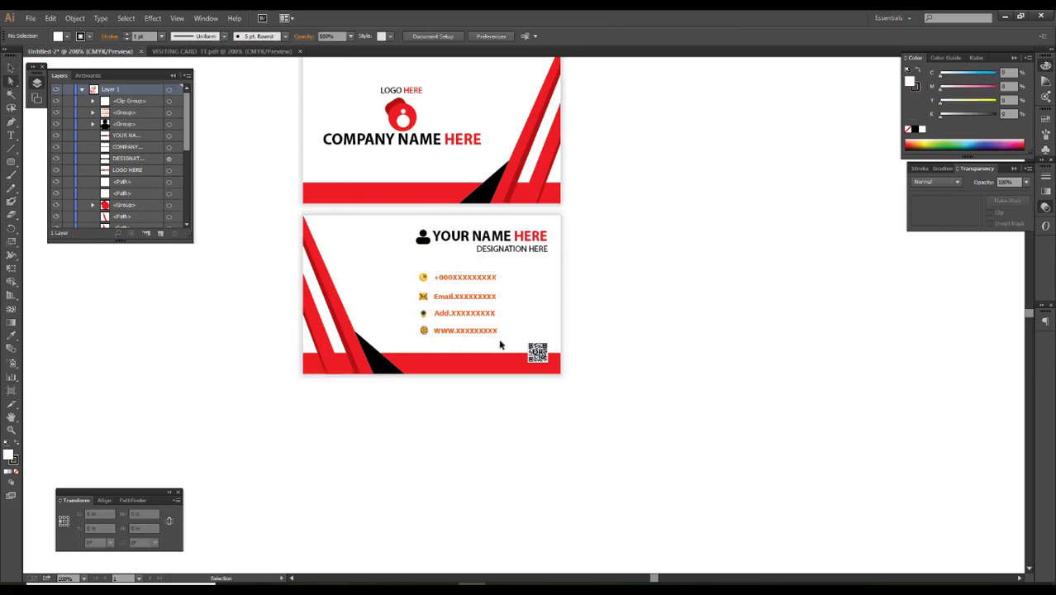
scroll(499, 344, "up", 1)
left_click(491, 301)
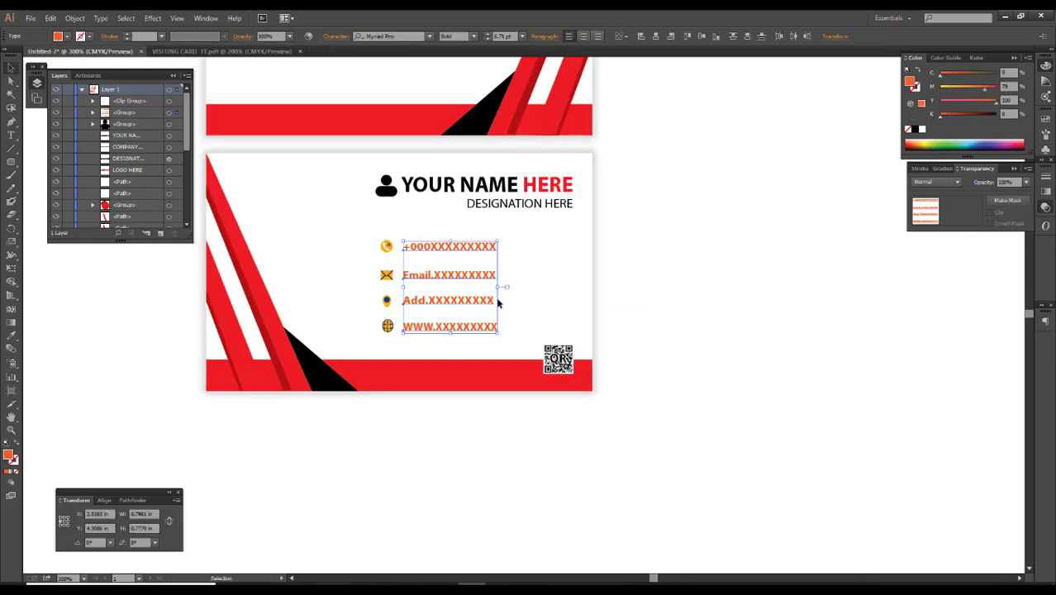
left_click_drag(496, 289, 523, 289)
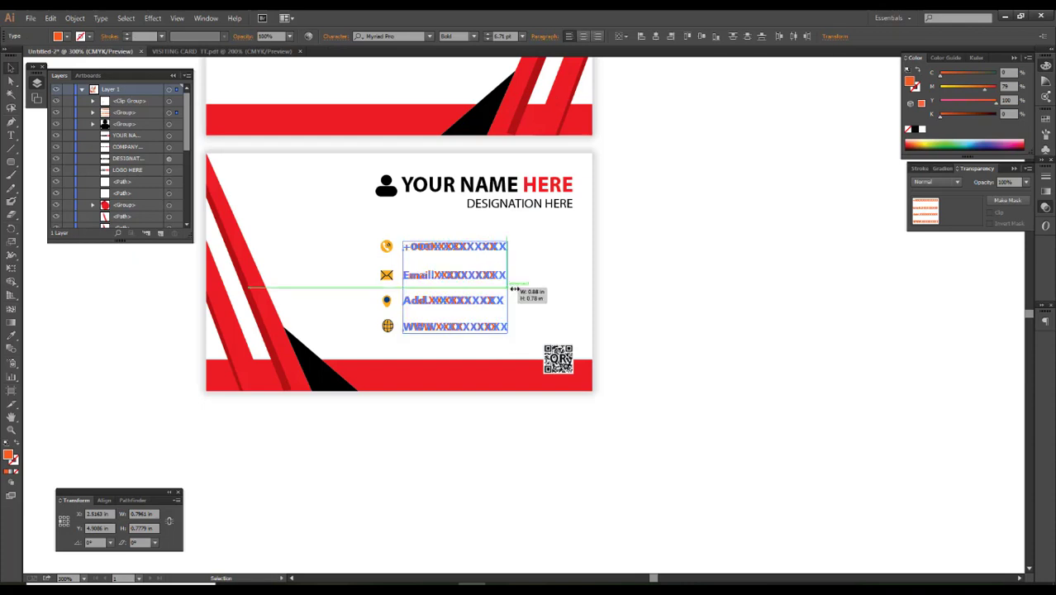
left_click(656, 325)
Select all four contact icons and colour them the red of the bottom band.
left_click_drag(386, 275, 447, 286)
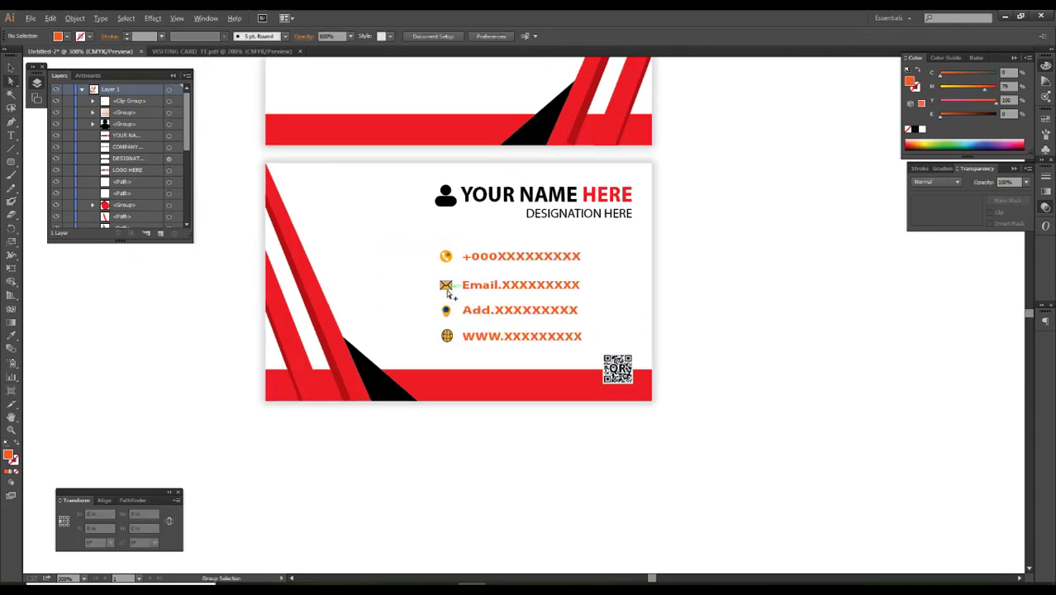
left_click(446, 285)
left_click(125, 17)
left_click(289, 122)
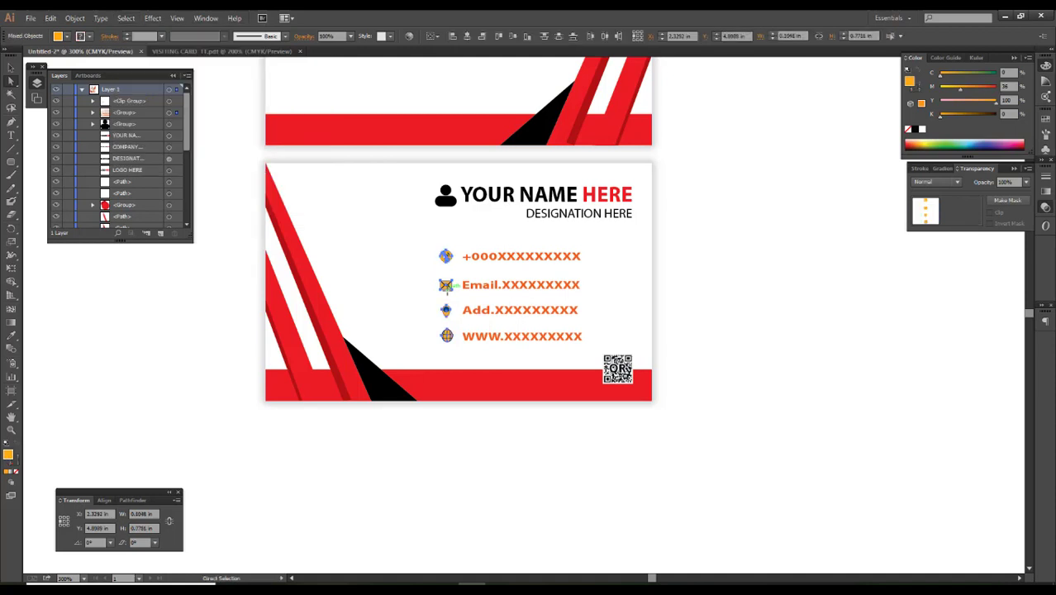
key("i")
left_click(463, 385)
key("v")
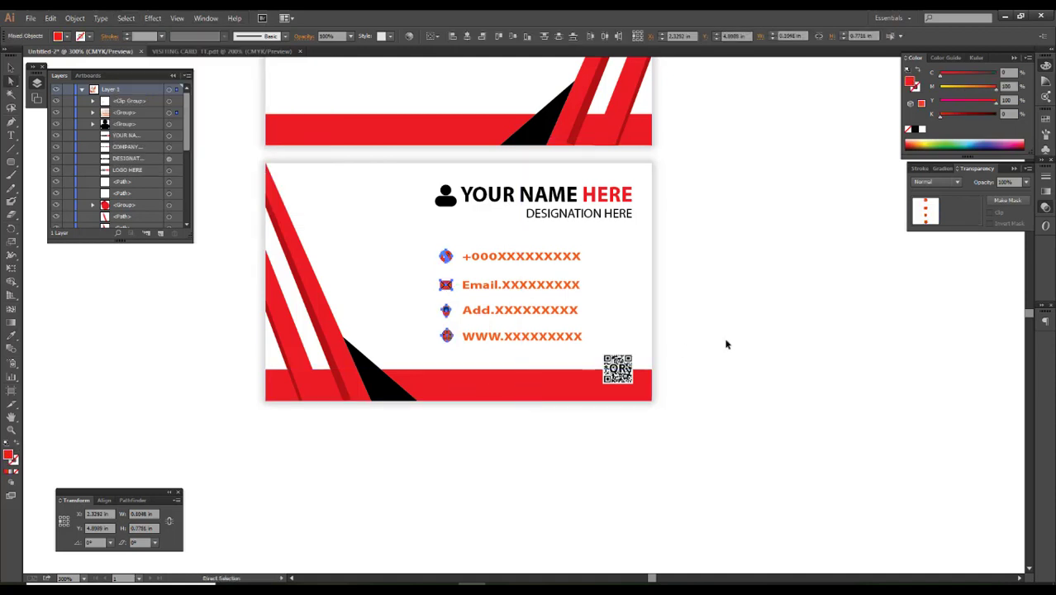
left_click(740, 341)
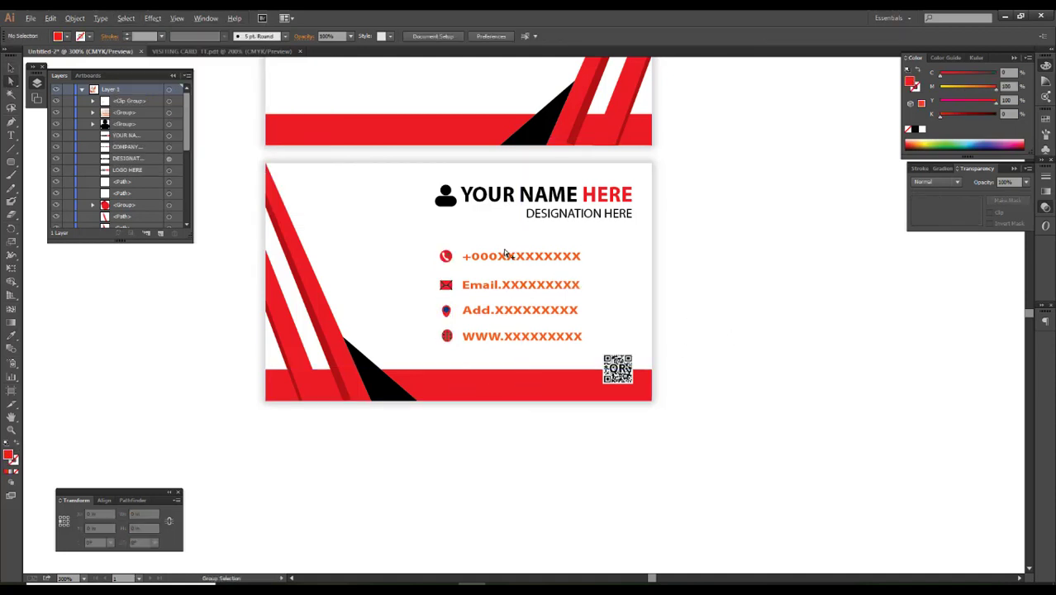
Make the four contact text lines black.
left_click_drag(504, 248, 547, 349)
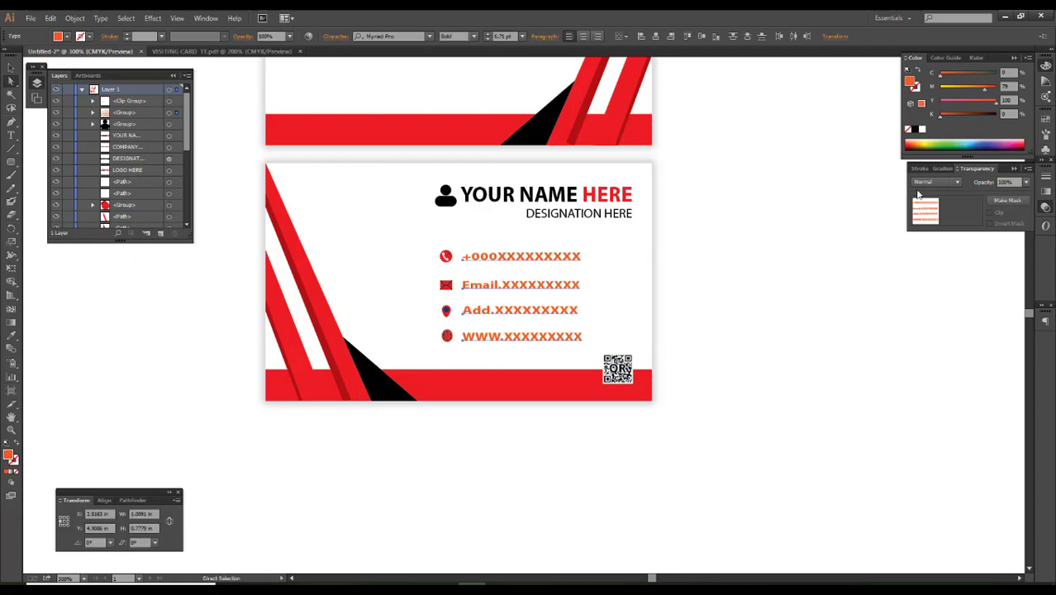
left_click(915, 131)
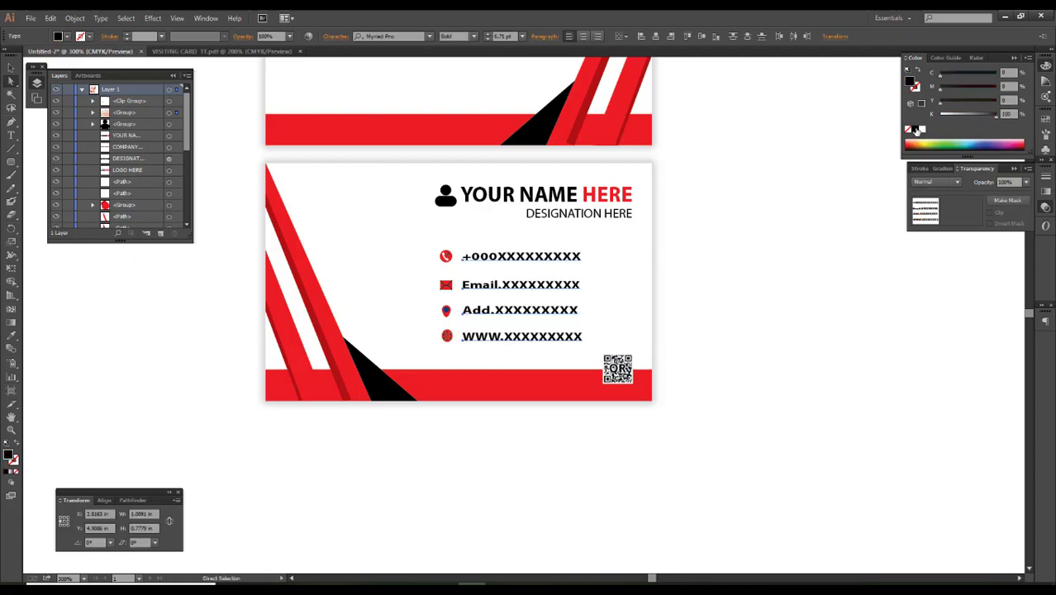
left_click(803, 283)
Shorten the phone line by removing the stray lowercase x and one X.
double_click(555, 283)
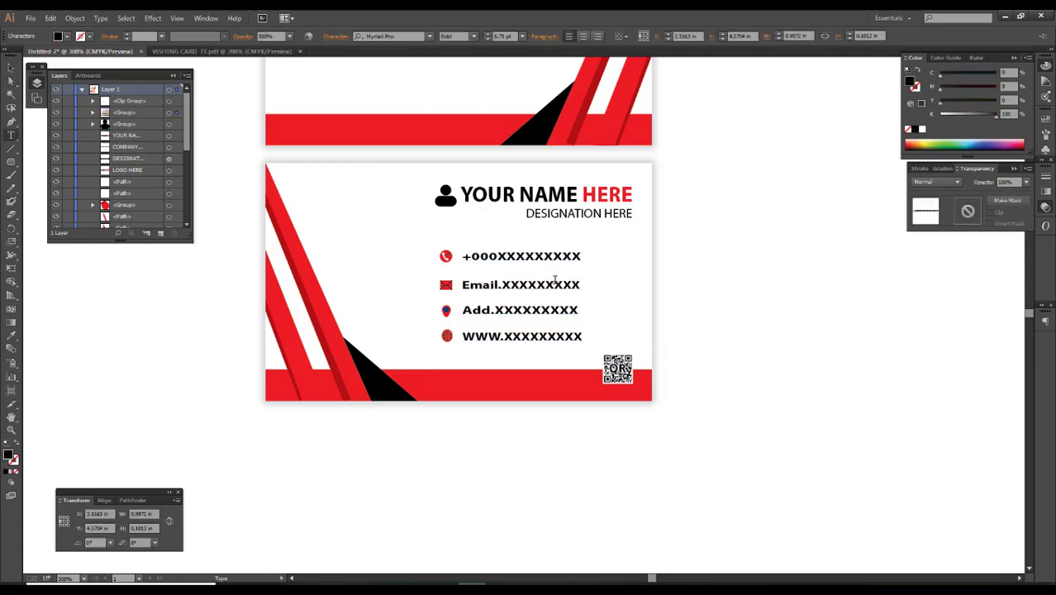
type("x")
key("BackSpace")
key("BackSpace")
type("X")
key("BackSpace")
Lengthen the Email line with two extra X's, then finish editing the contact text.
left_click(523, 286)
type("XX")
left_click(526, 335)
type("X")
left_click(563, 256)
type("X")
key("Escape")
Copy both the front and back cards to a new position beside the originals.
scroll(726, 313, "down", 1)
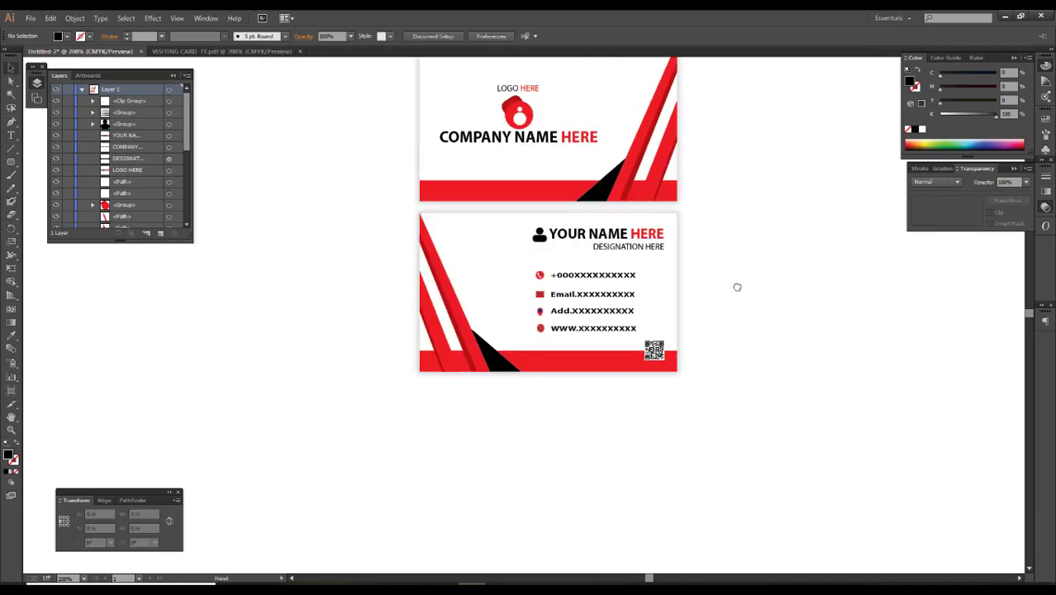
left_click_drag(738, 287, 620, 365)
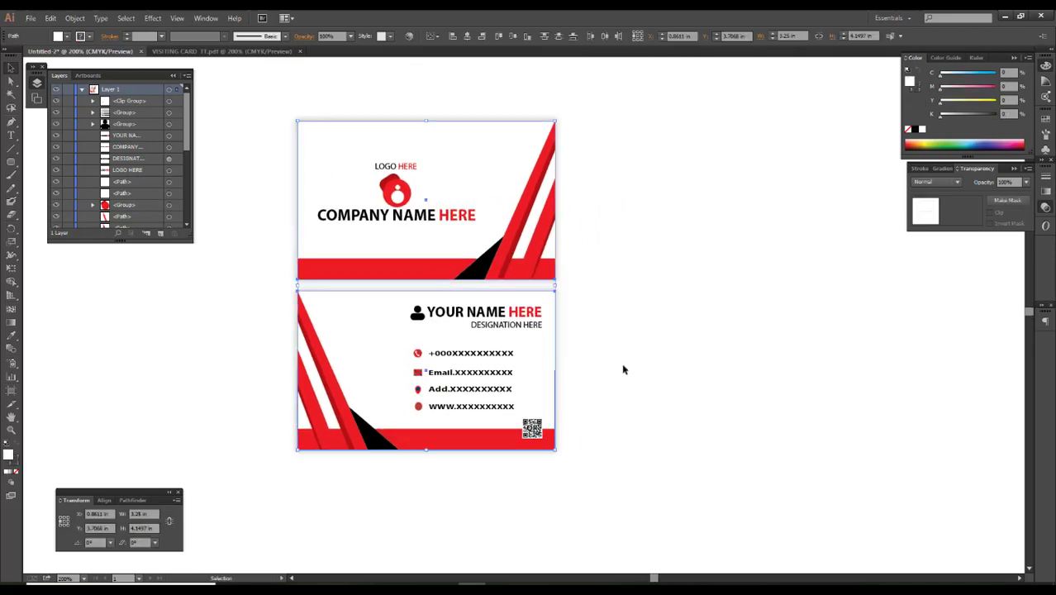
left_click_drag(635, 466, 275, 105)
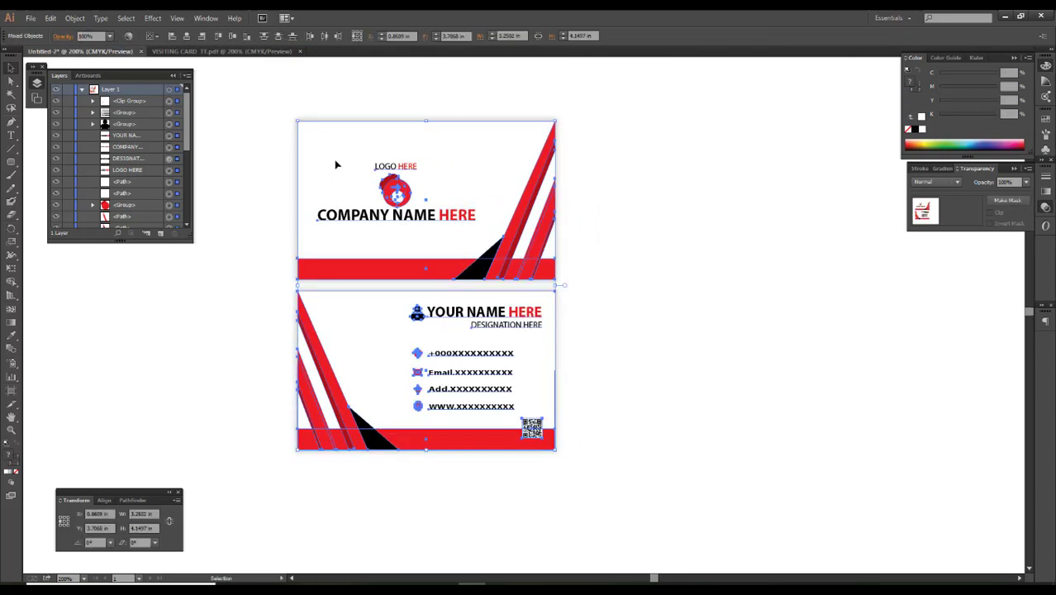
left_click_drag(334, 163, 297, 141)
left_click_drag(350, 162, 620, 162)
left_click(825, 271)
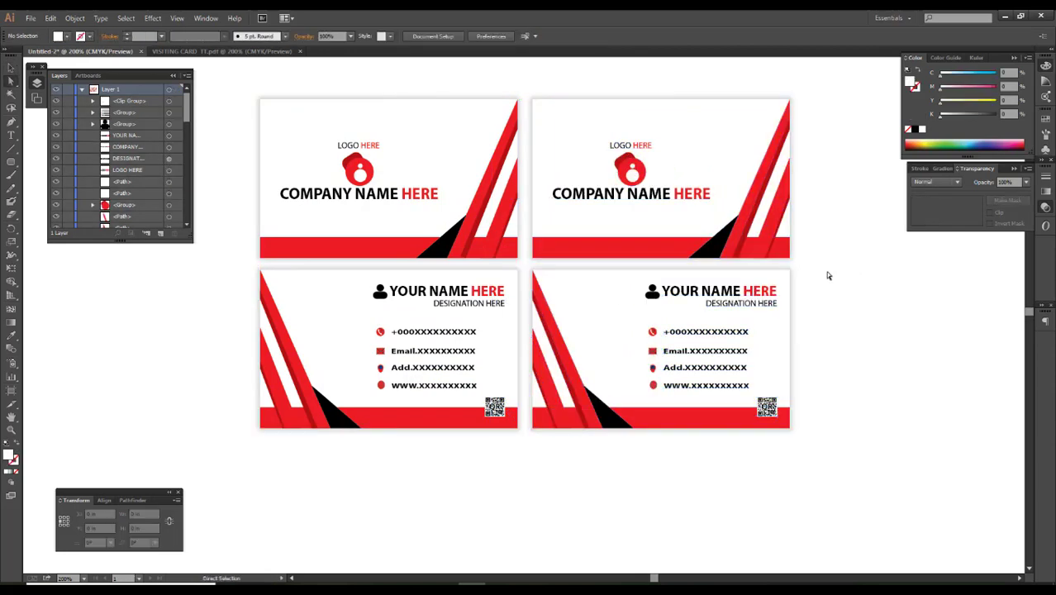
Select all red objects on the duplicate cards using Same Appearance, starting from the bottom bar.
mouse_move(240, 75)
left_mouse_down()
mouse_move(502, 373)
mouse_move(514, 442)
left_mouse_up()
left_click(559, 470)
left_click(544, 426)
key("alt+s")
key("Return")
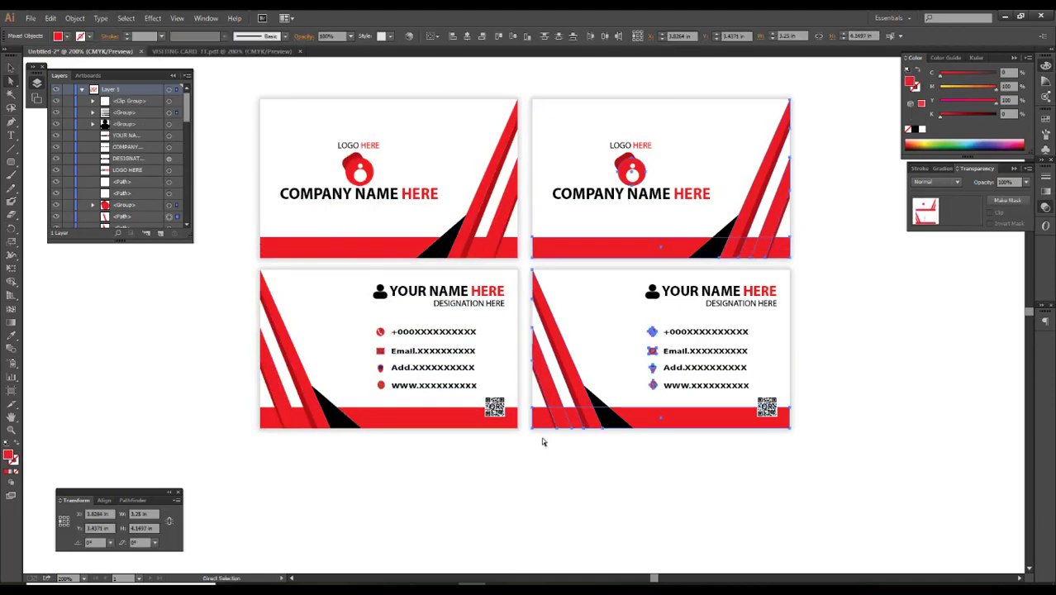
Change the selected red shapes to teal in the Color panel.
mouse_move(950, 85)
left_mouse_down()
mouse_move(940, 86)
mouse_move(997, 73)
mouse_move(940, 89)
left_mouse_up()
left_click(974, 89)
left_click(965, 104)
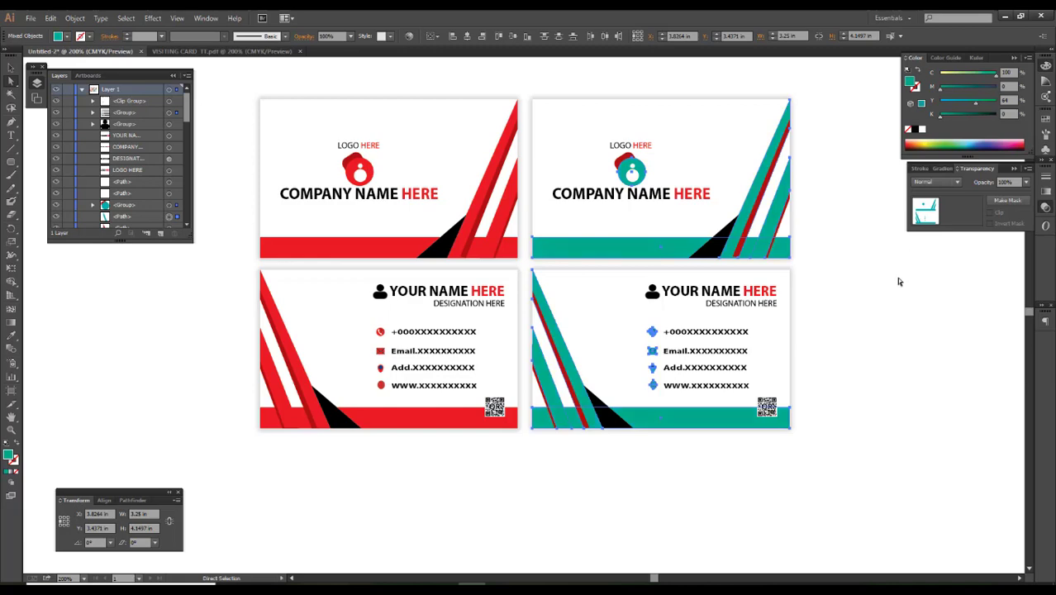
Select the duplicate's stripes by same fill colour and make them a darker teal.
left_click(749, 225)
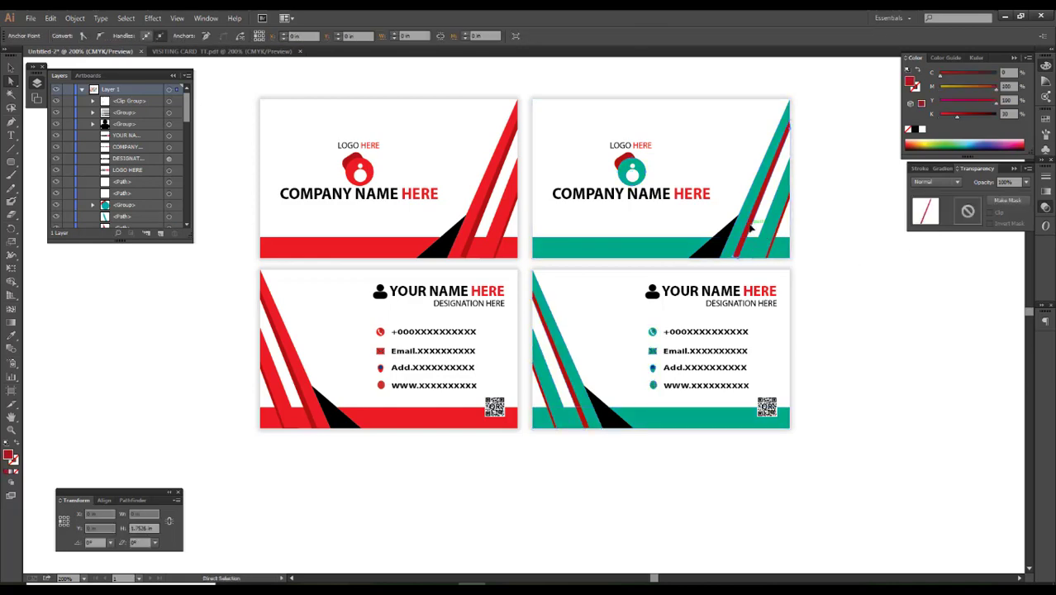
key("alt+s")
key("m")
key("Right")
key("Return")
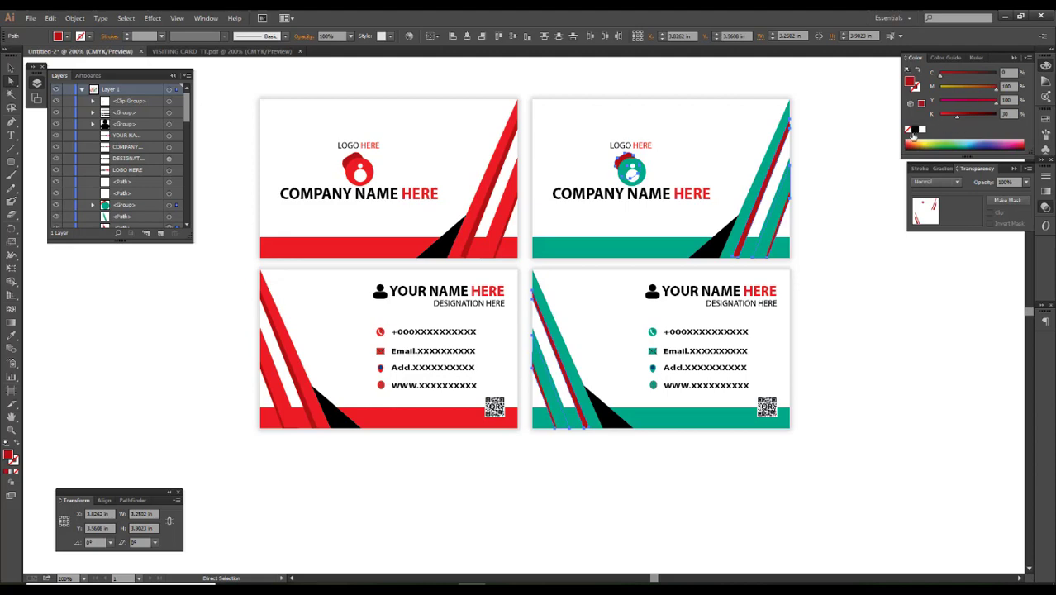
left_click(914, 130)
key("i")
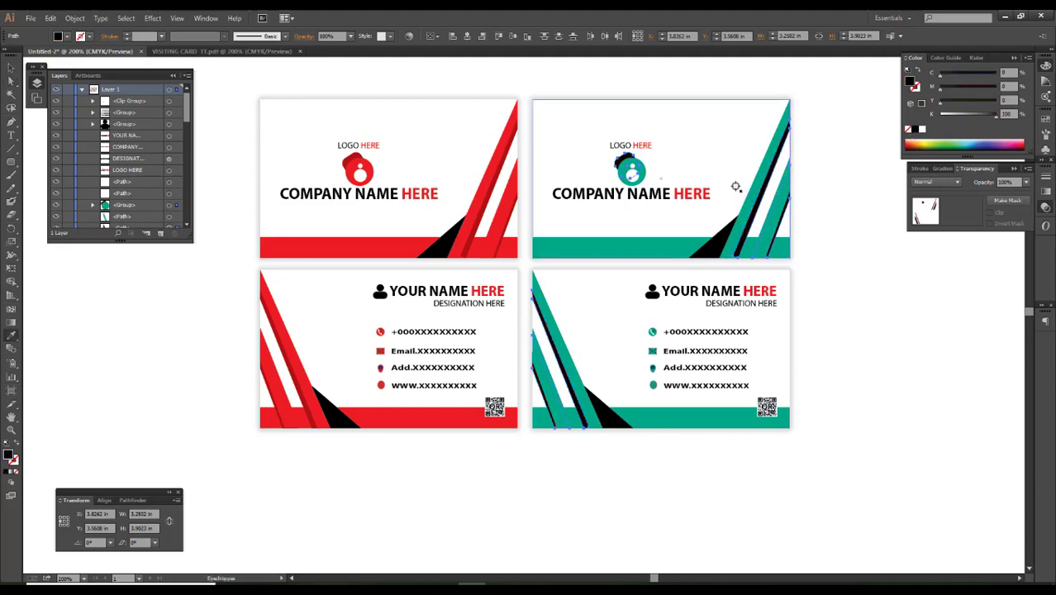
left_click(759, 182)
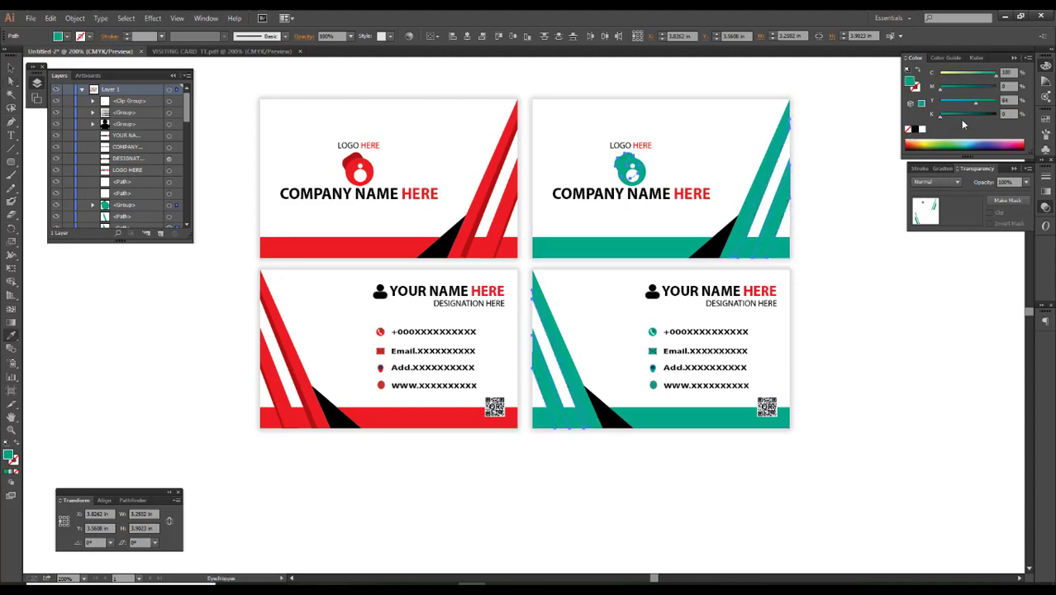
left_click_drag(962, 120, 988, 120)
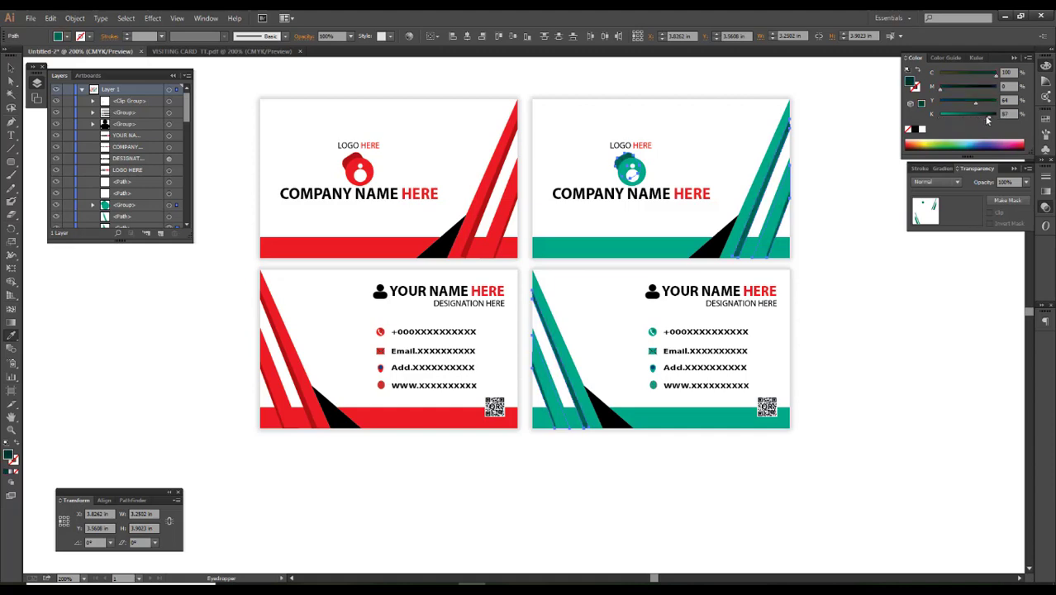
left_click(831, 250)
Colour the word HERE teal in the duplicate card's company name.
double_click(701, 198)
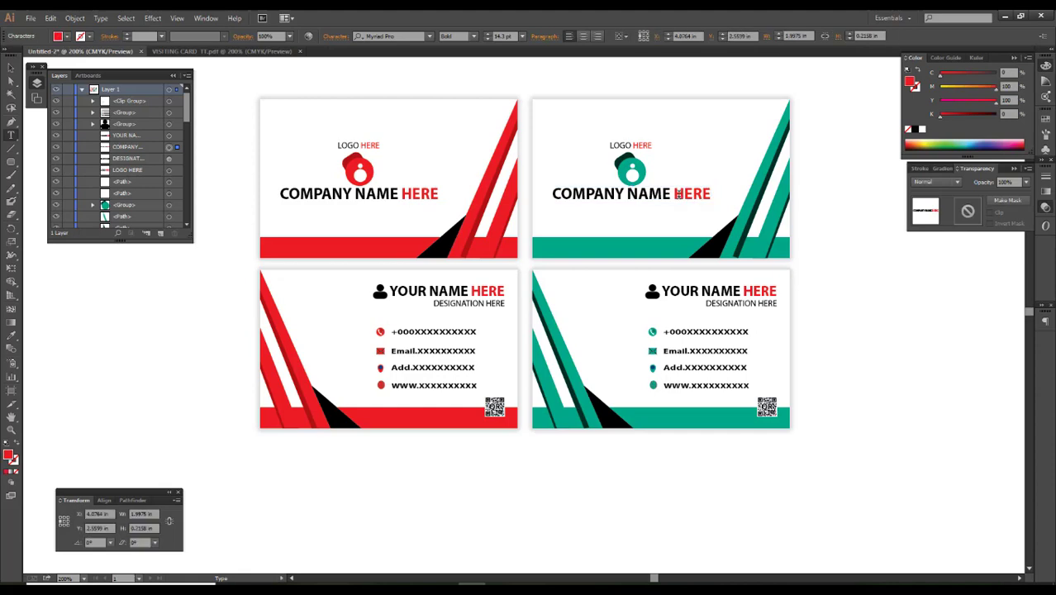
left_click_drag(674, 195, 718, 196)
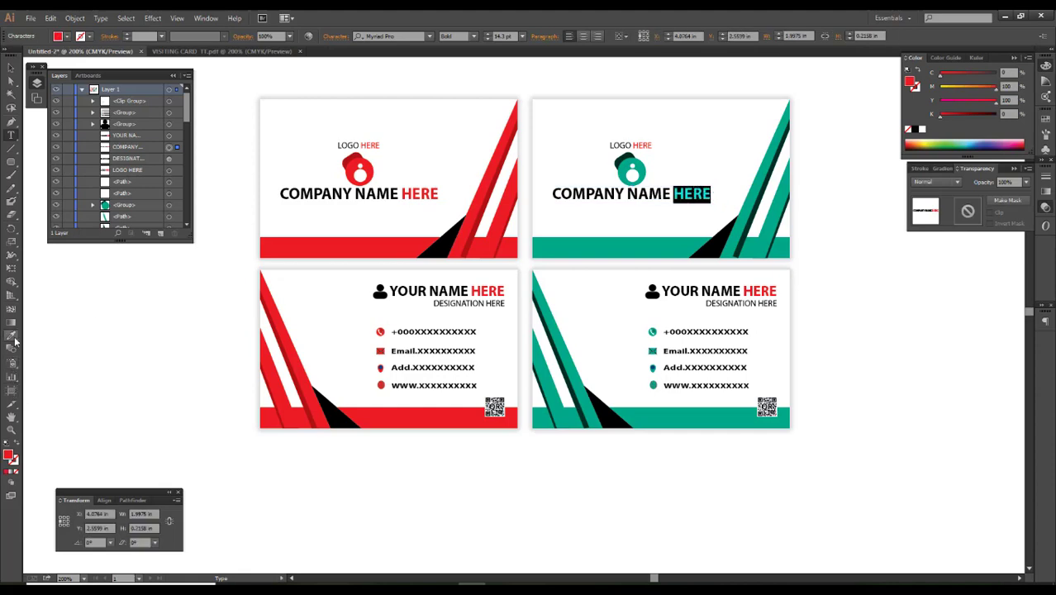
left_click(11, 335)
left_click(550, 245)
left_click(11, 80)
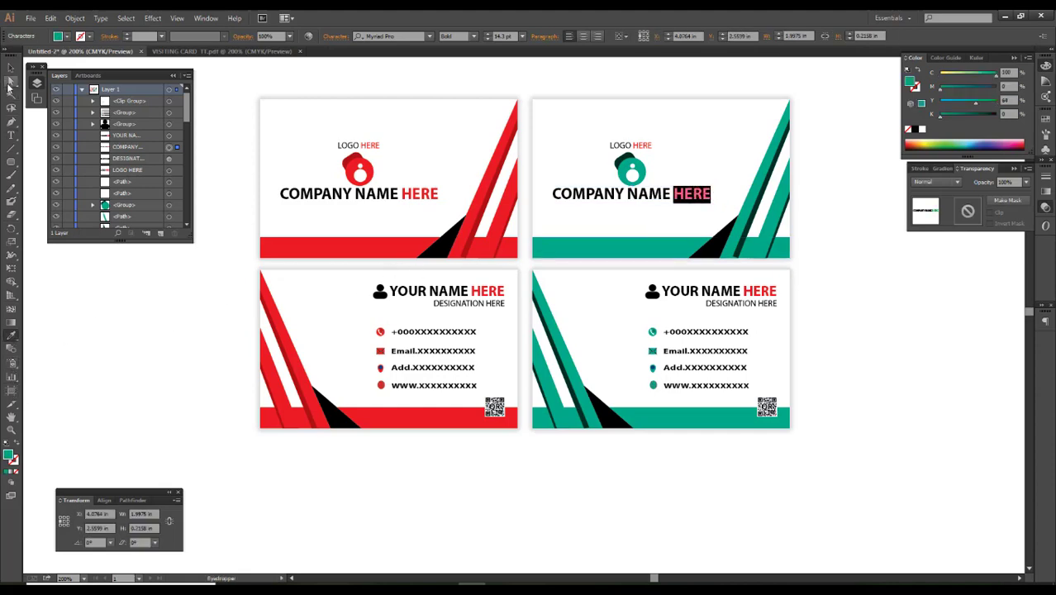
left_click(91, 384)
Colour the word HERE teal in the duplicate card's name text.
double_click(719, 291)
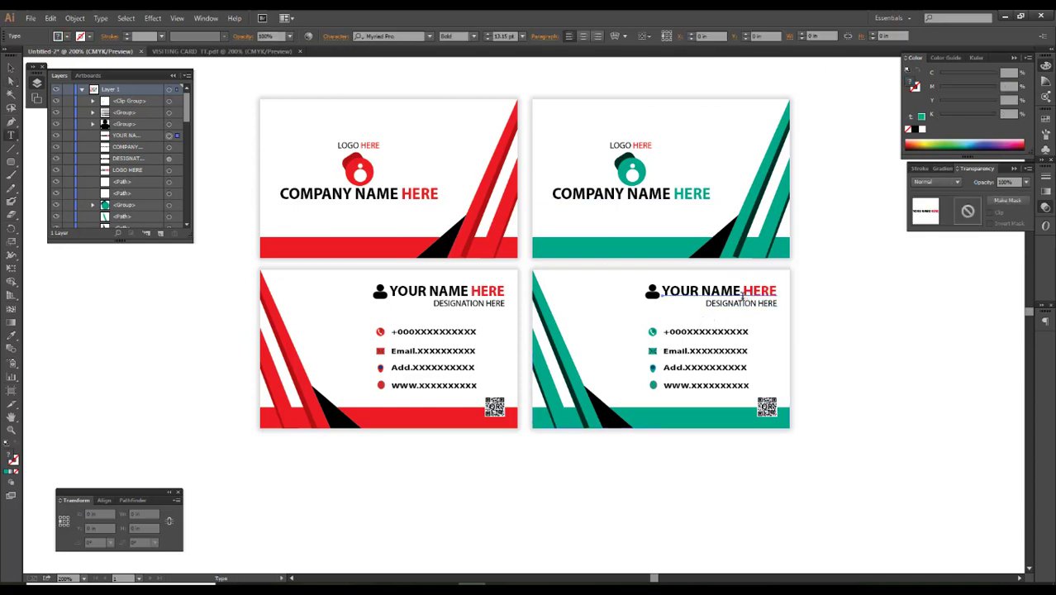
double_click(760, 291)
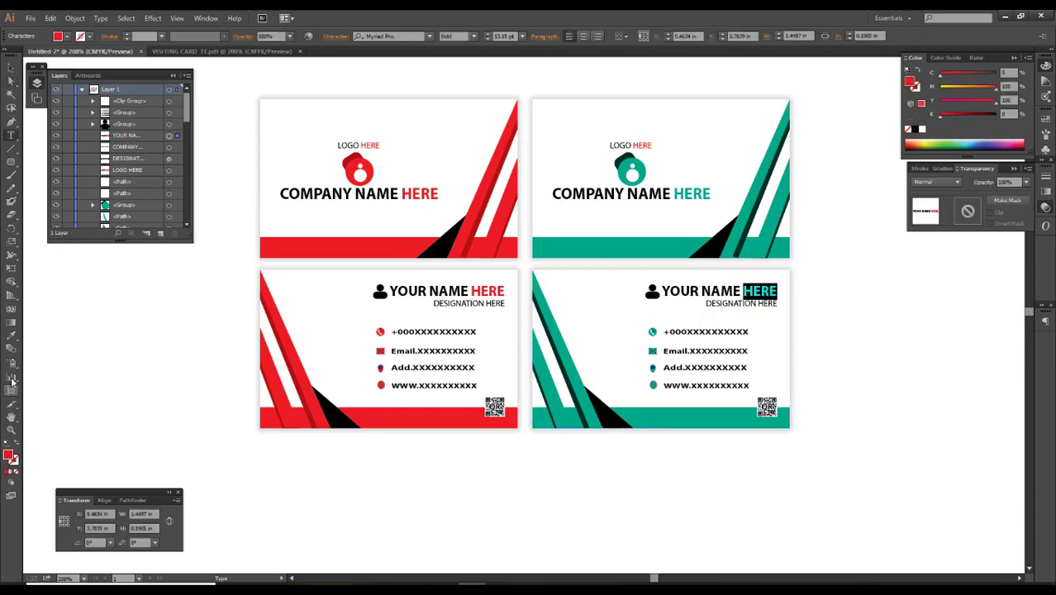
left_click(12, 334)
left_click(642, 417)
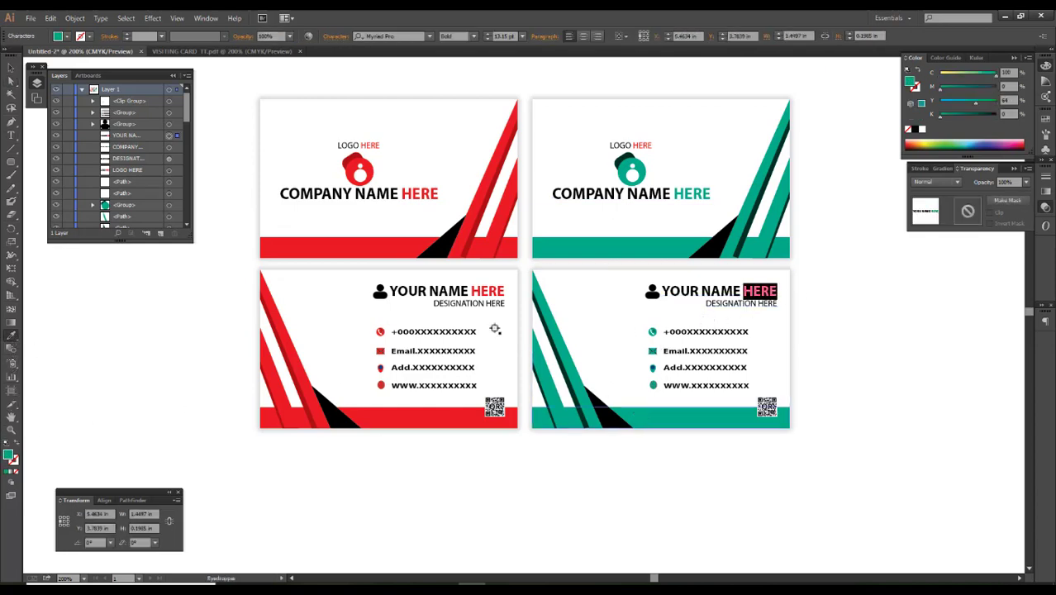
left_click(11, 80)
left_click(303, 83)
key("v")
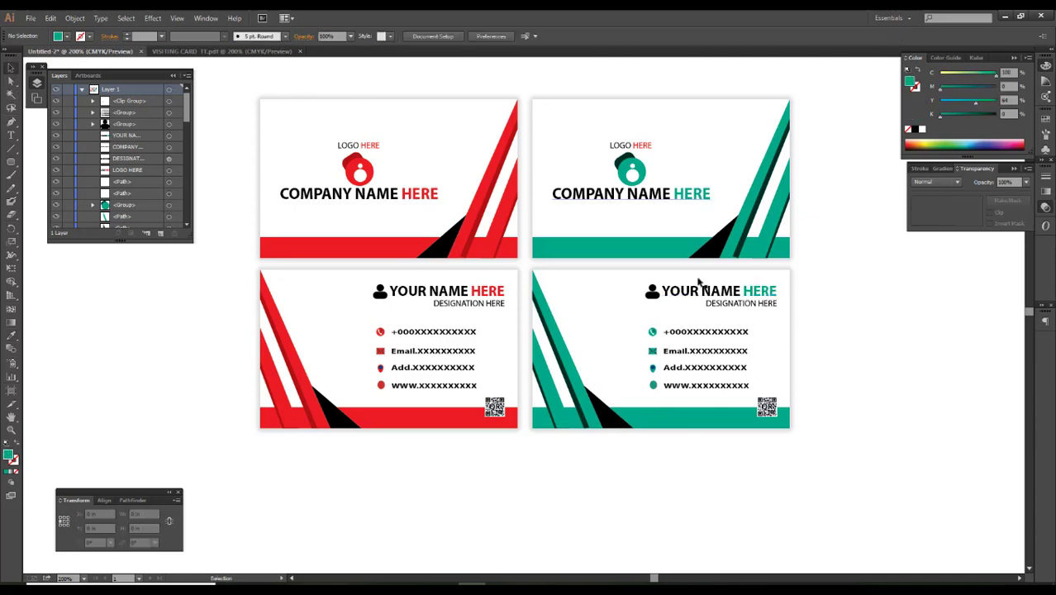
Colour HERE teal in the duplicate card's LOGO HERE text.
double_click(639, 145)
left_click_drag(634, 145, 660, 146)
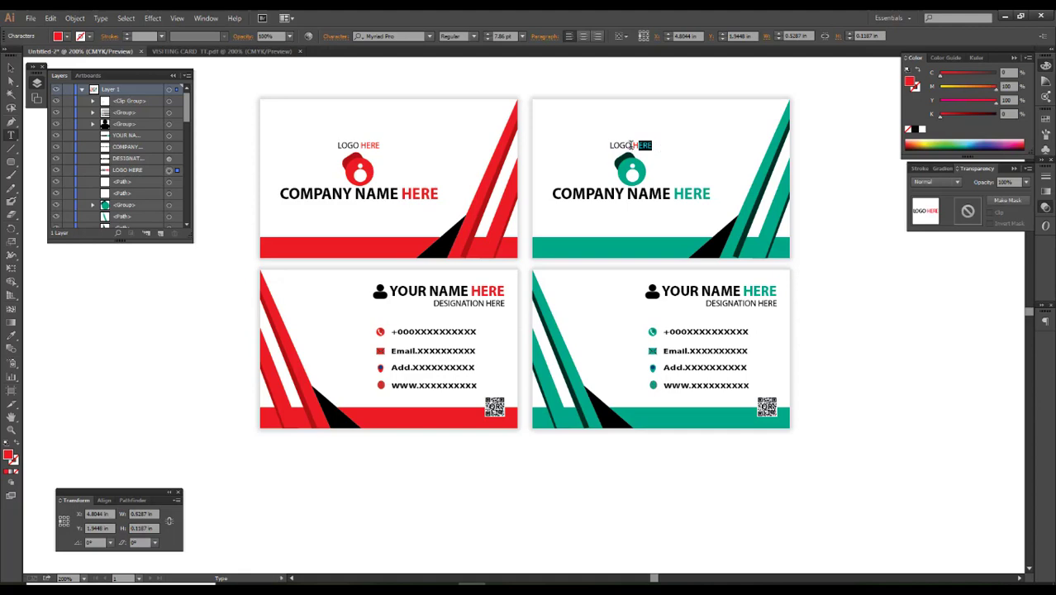
left_click(11, 336)
left_click(682, 253)
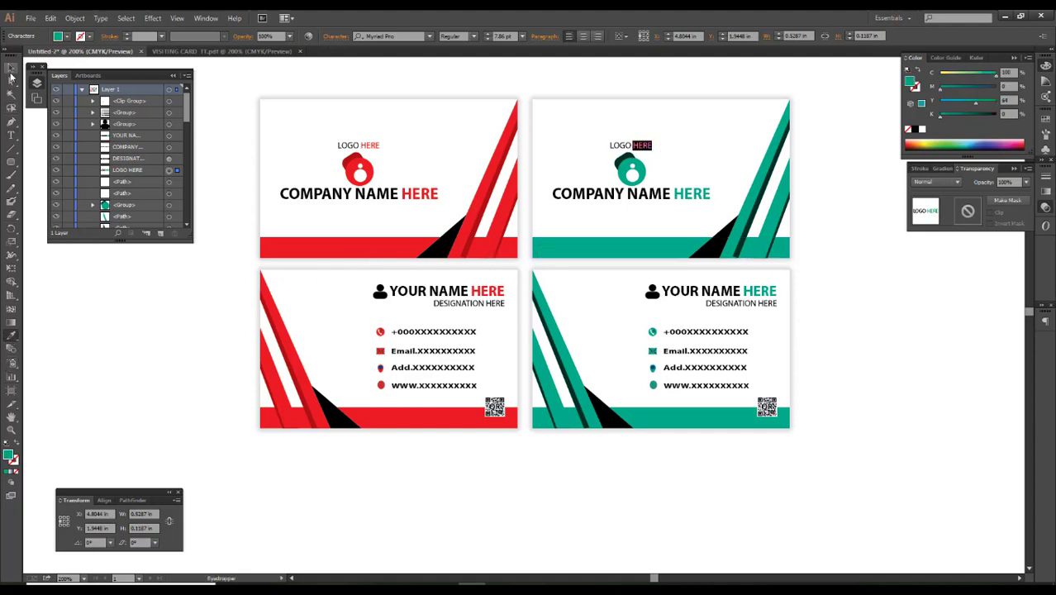
left_click(10, 78)
left_click(206, 347)
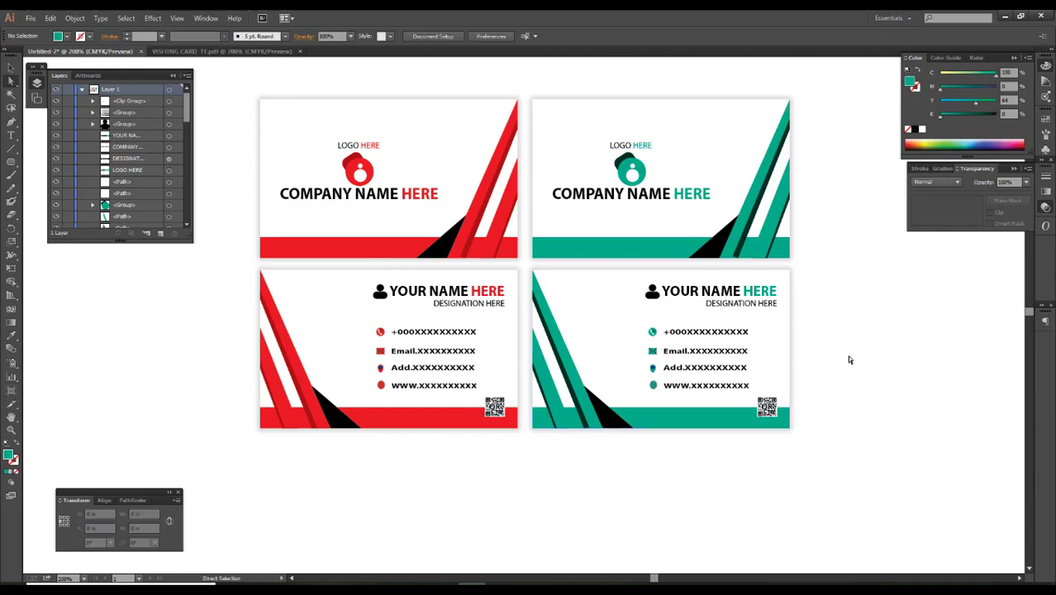